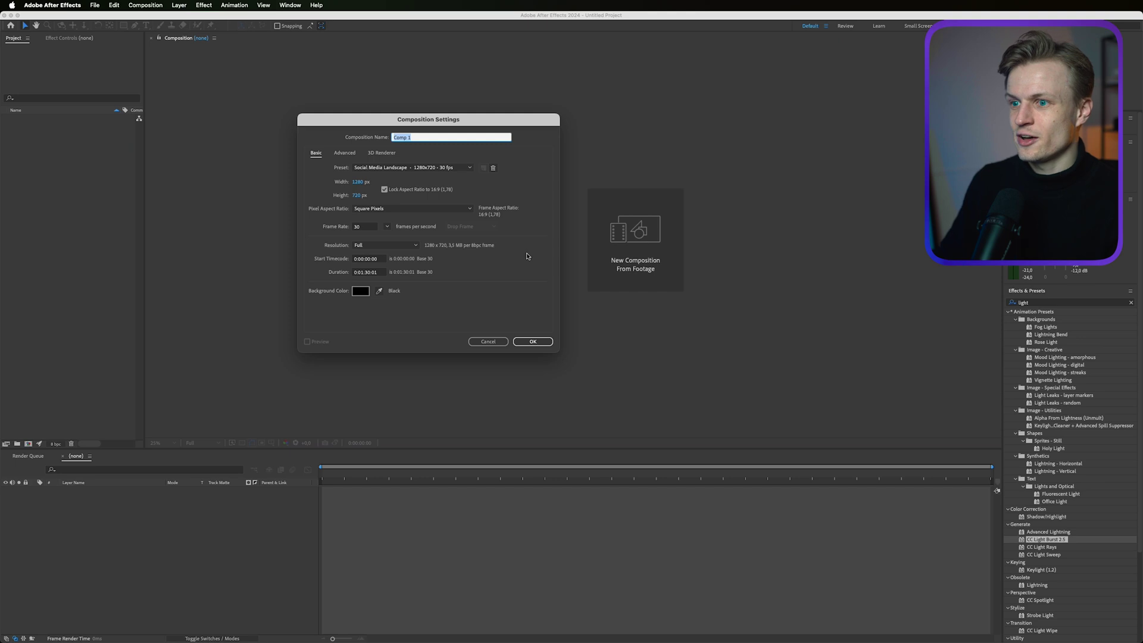
- Create a new composition with the UHD (4K) 3840x2160, 25 fps preset
{"action": "left_click", "coordinate": [400, 168]}
{"action": "left_click", "coordinate": [409, 226]}
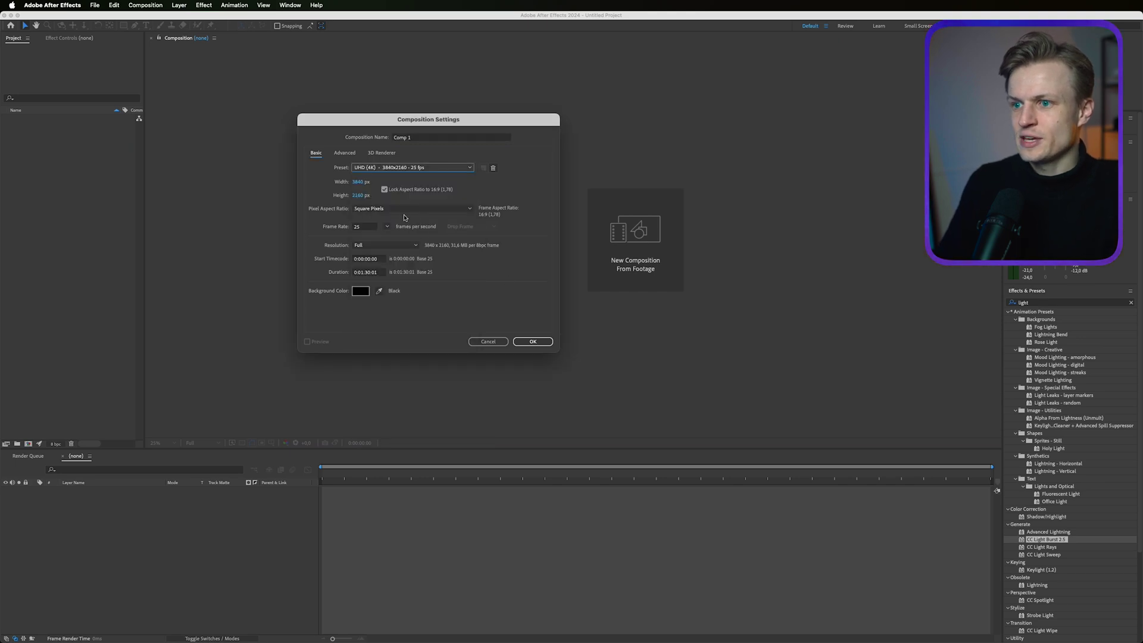
{"action": "key", "text": "Return"}
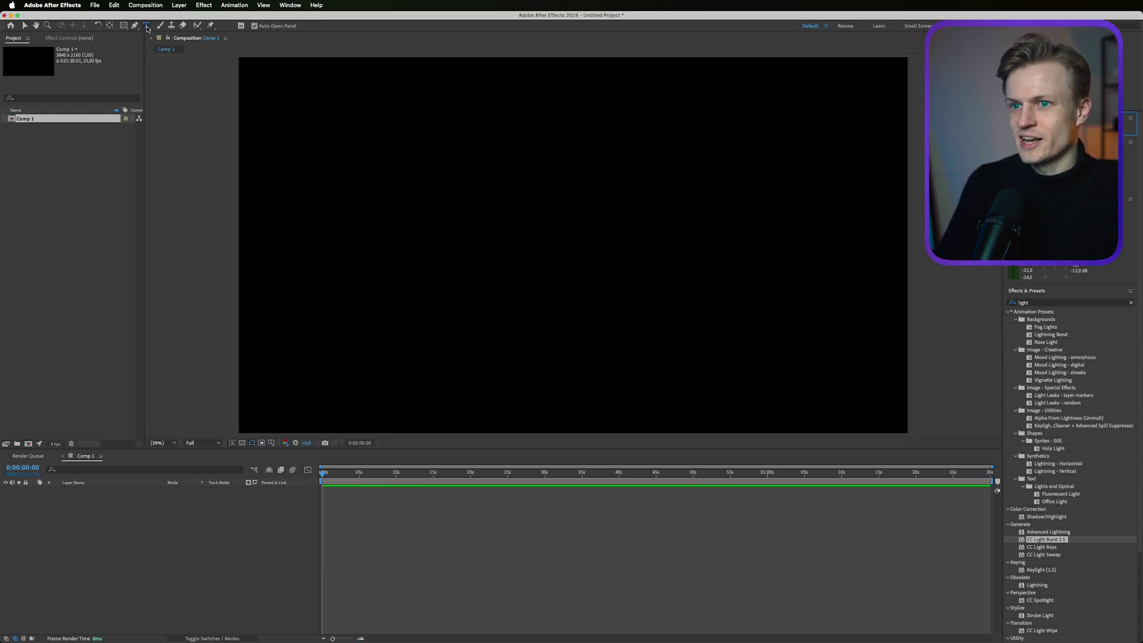
- Add a text layer reading "VI" to the composition
{"action": "left_click", "coordinate": [146, 26]}
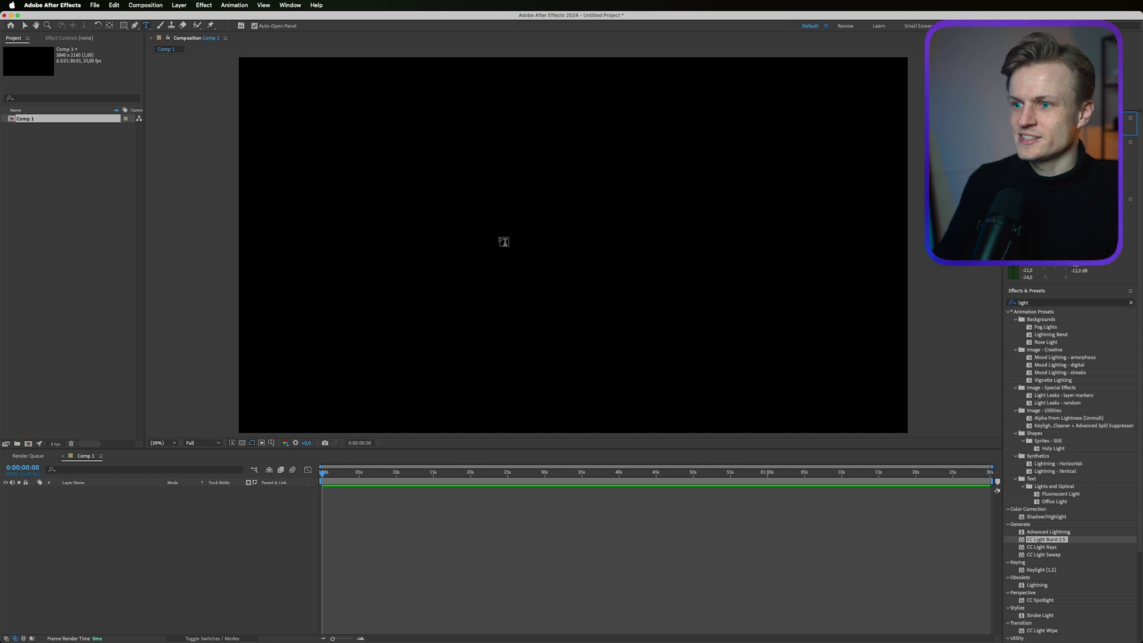
{"action": "left_click", "coordinate": [505, 244]}
{"action": "type", "text": "VI"}
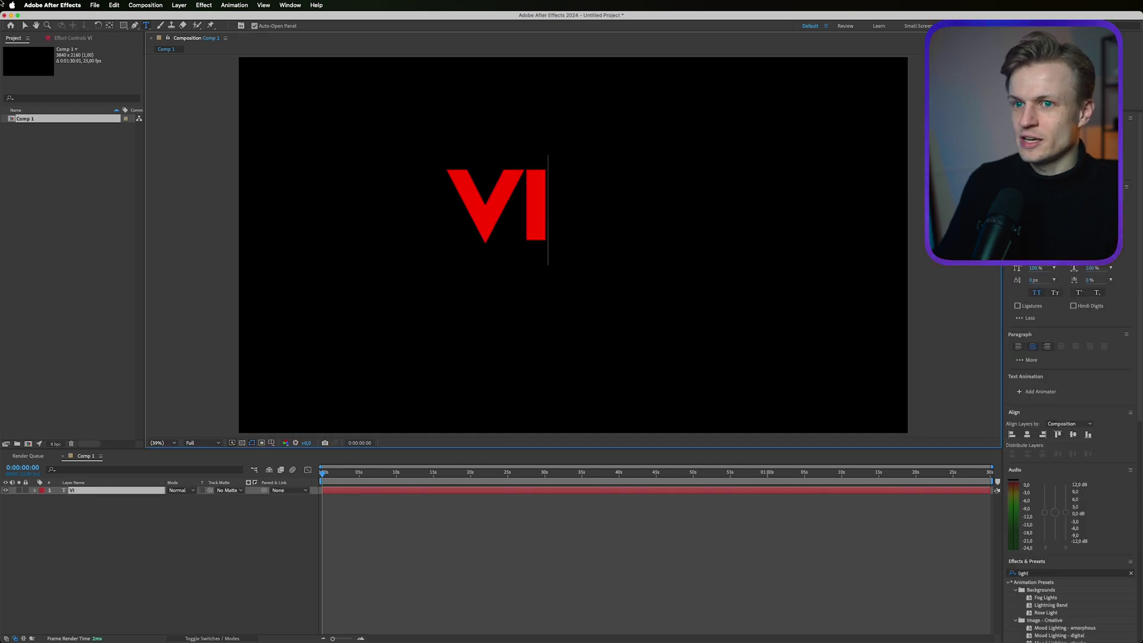
{"action": "left_click", "coordinate": [25, 26]}
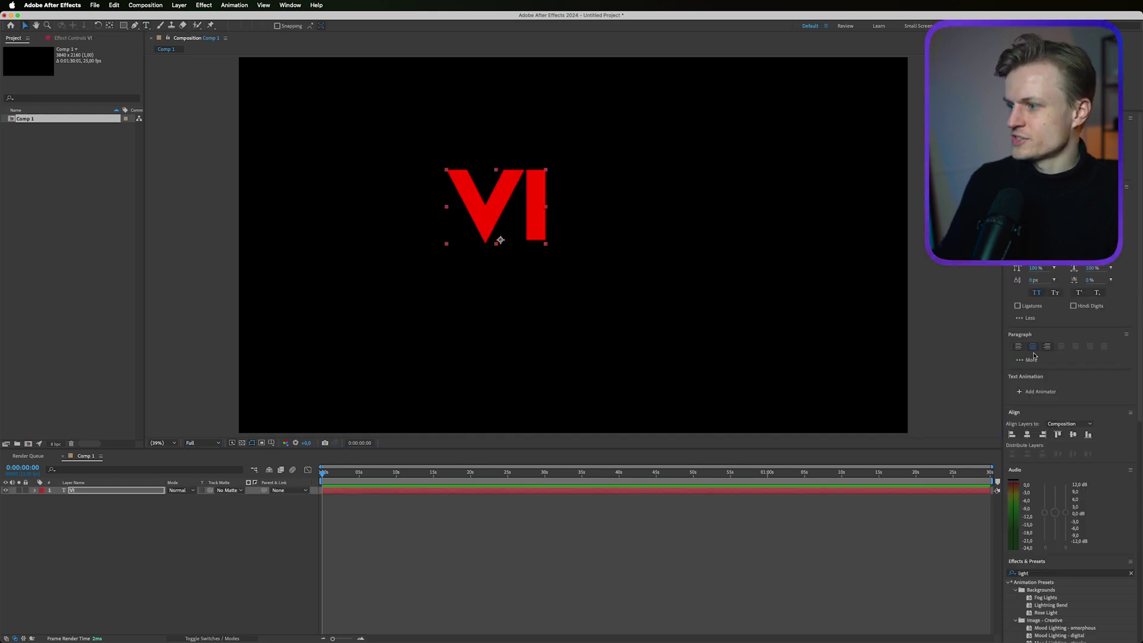
- Centre the VI text horizontally and vertically in the composition and enlarge it to about a third of the frame width
{"action": "left_click", "coordinate": [1026, 436]}
{"action": "left_click", "coordinate": [1073, 436]}
{"action": "left_click_drag", "start_coordinate": [1035, 226], "coordinate": [1131, 226]}
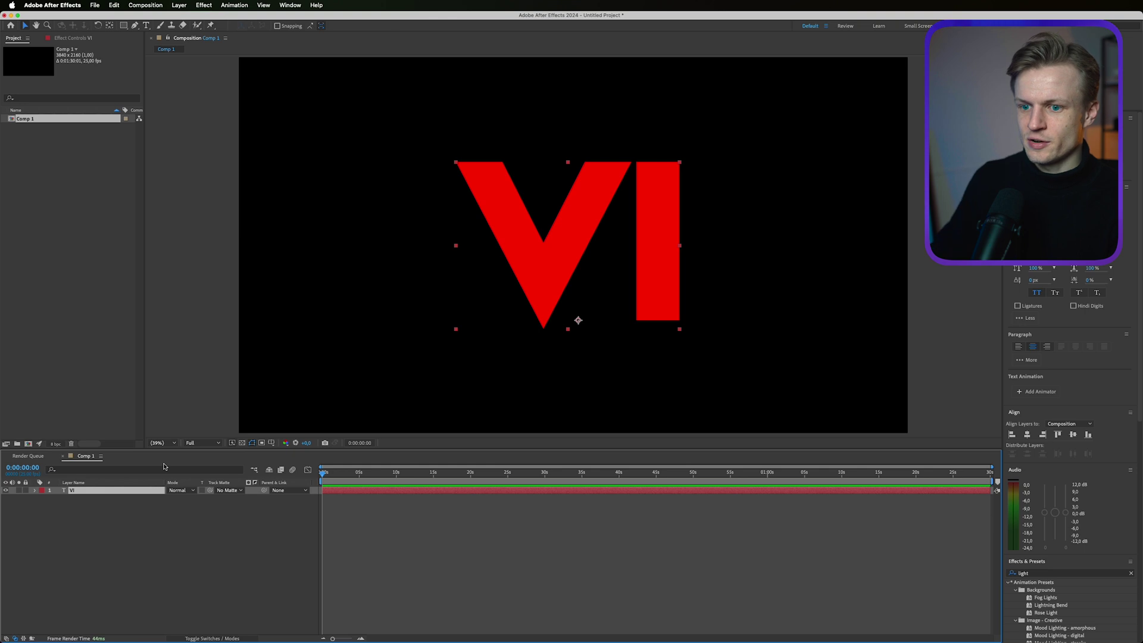
- Duplicate the VI text layer, name the copy "BASE" and hide it
{"action": "key", "text": "ctrl+d"}
{"action": "key", "text": "Return"}
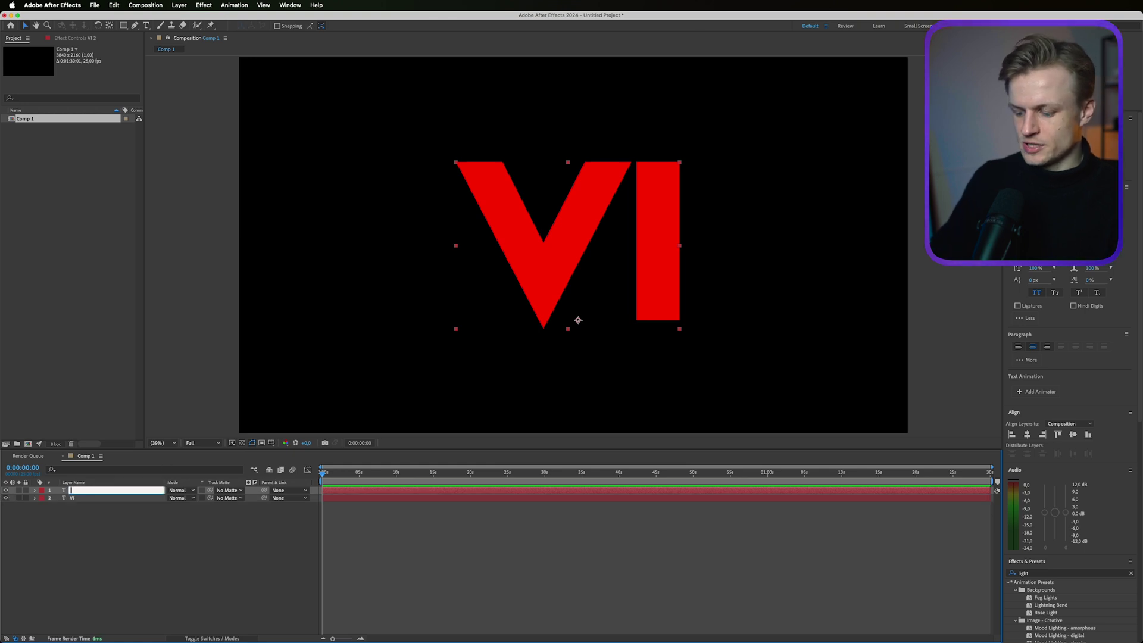
{"action": "type", "text": "BASE"}
{"action": "key", "text": "Return"}
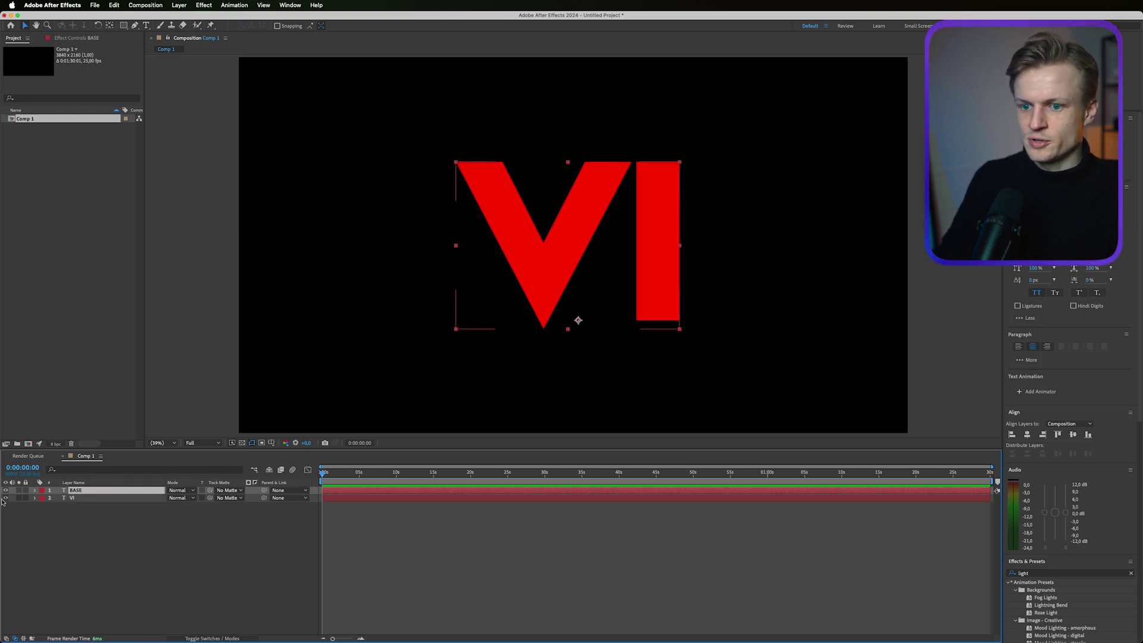
{"action": "left_click", "coordinate": [5, 490]}
- Rename the original VI text layer to "Light ray"
{"action": "left_click", "coordinate": [87, 498]}
{"action": "key", "text": "Return"}
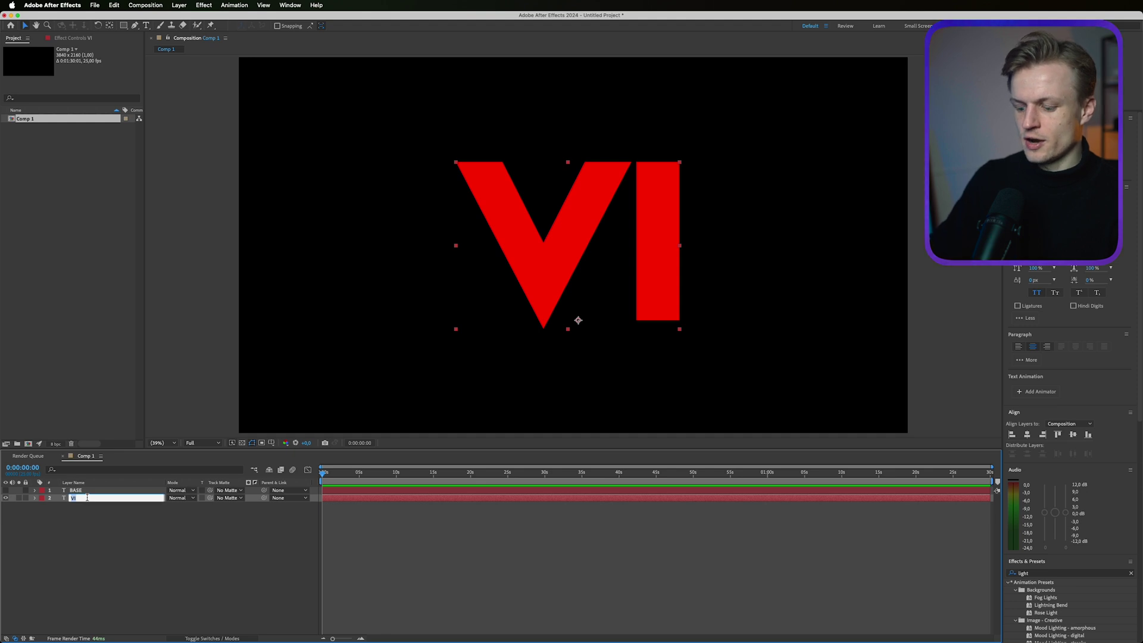
{"action": "type", "text": "Light ray"}
{"action": "key", "text": "Return"}
- Duplicate the Light ray layer, name the copy "Light ray mask" and hide it
{"action": "key", "text": "ctrl+d"}
{"action": "key", "text": "Return"}
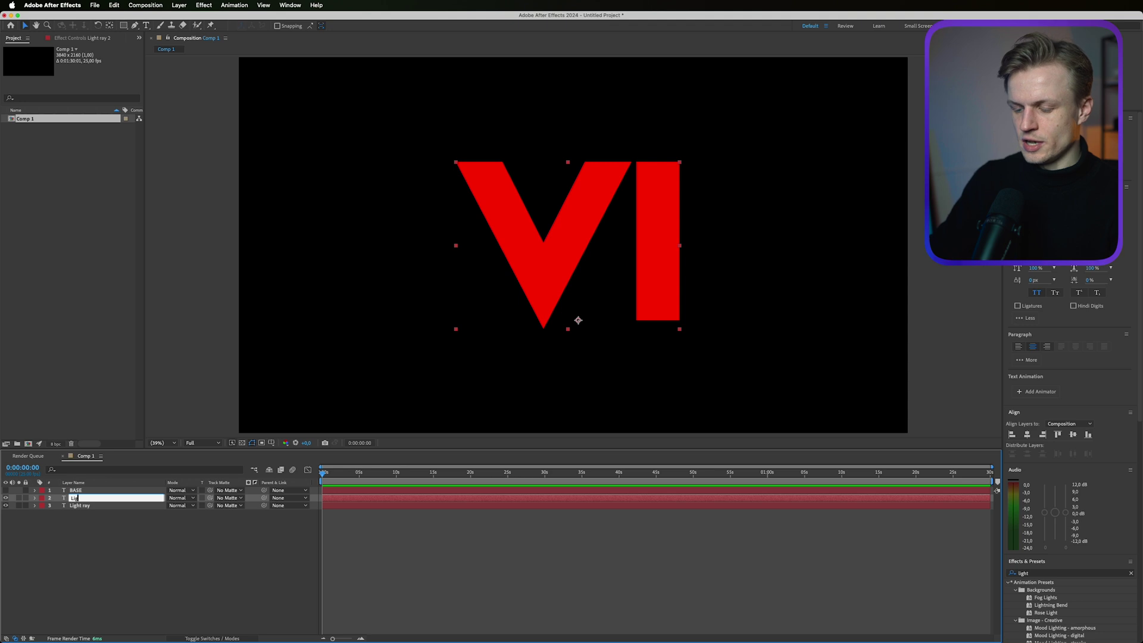
{"action": "type", "text": "Light ray mask"}
{"action": "key", "text": "Return"}
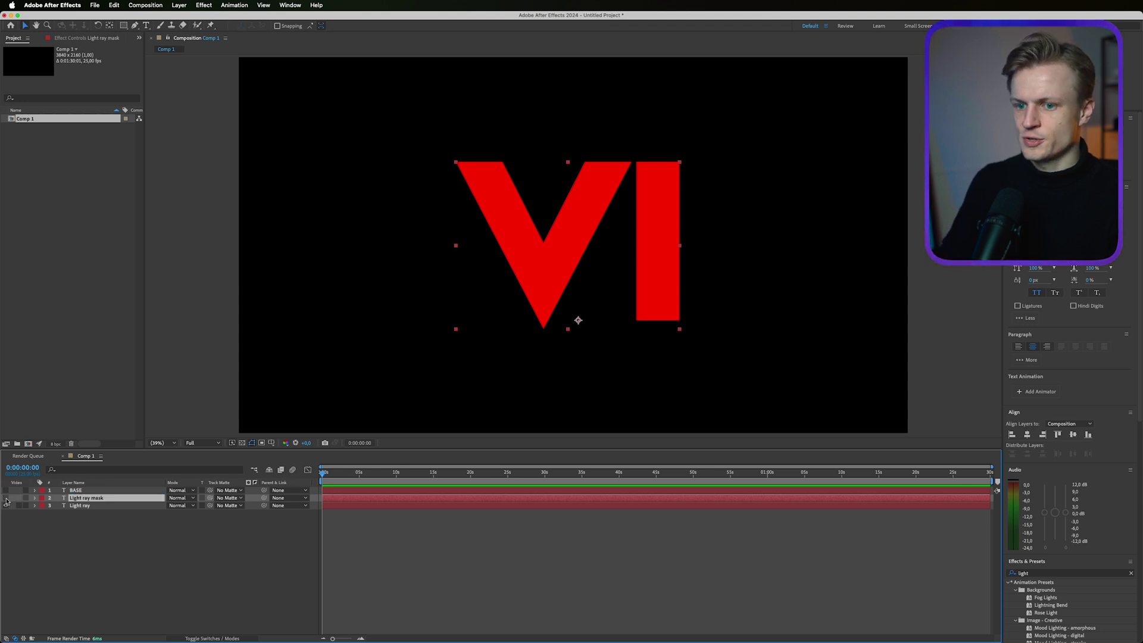
- Apply the Fractal Noise effect to the Light ray layer
{"action": "left_click", "coordinate": [87, 507]}
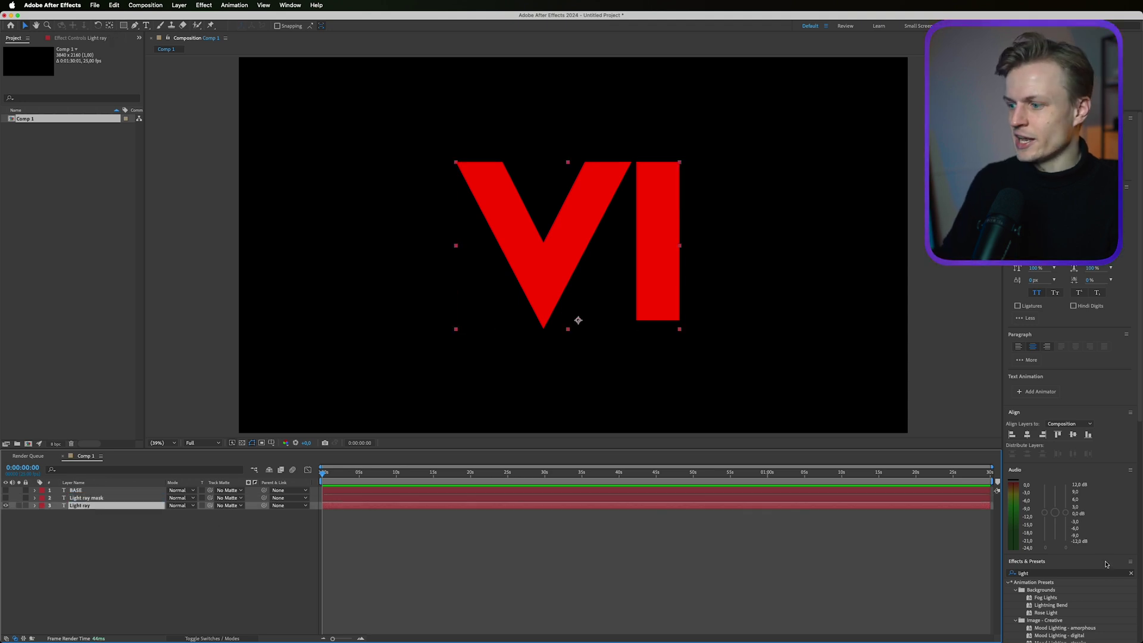
{"action": "double_click", "coordinate": [1036, 573]}
{"action": "type", "text": "noise"}
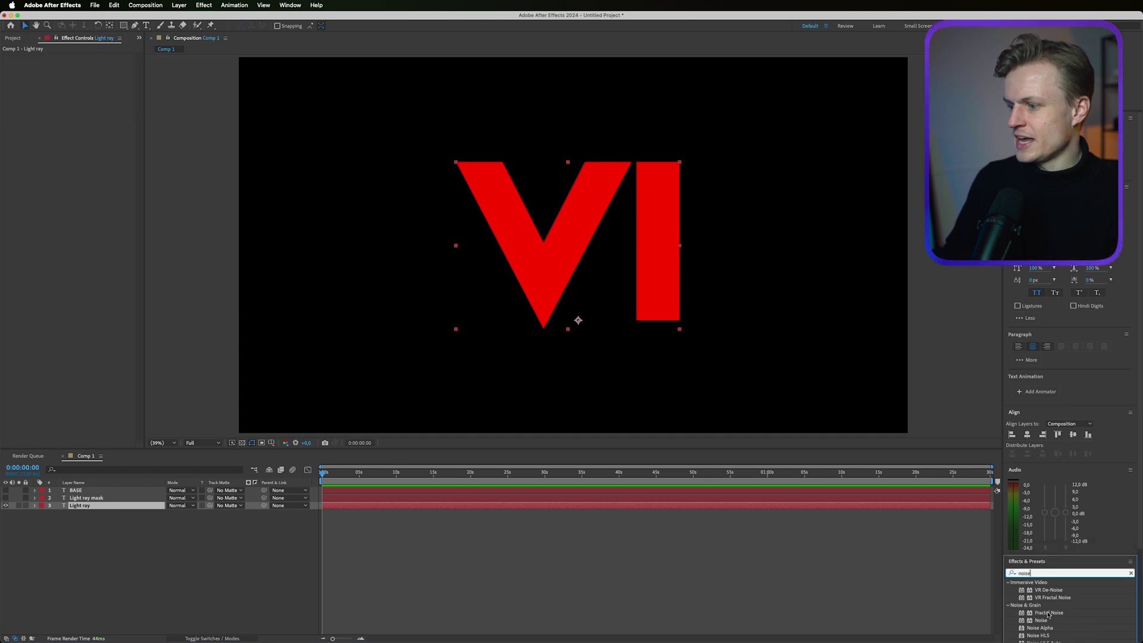
{"action": "double_click", "coordinate": [1048, 612]}
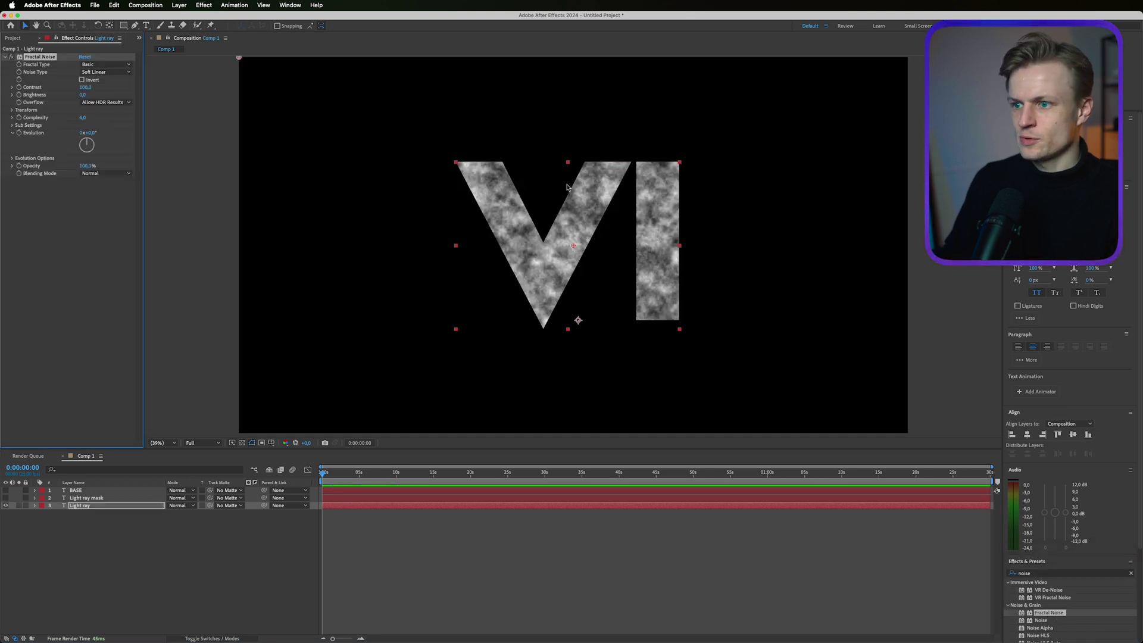
- Add 4-Color Gradient above Fractal Noise on the Light ray layer and set the Fractal Noise blending mode to Multiply
{"action": "key", "text": "super+5"}
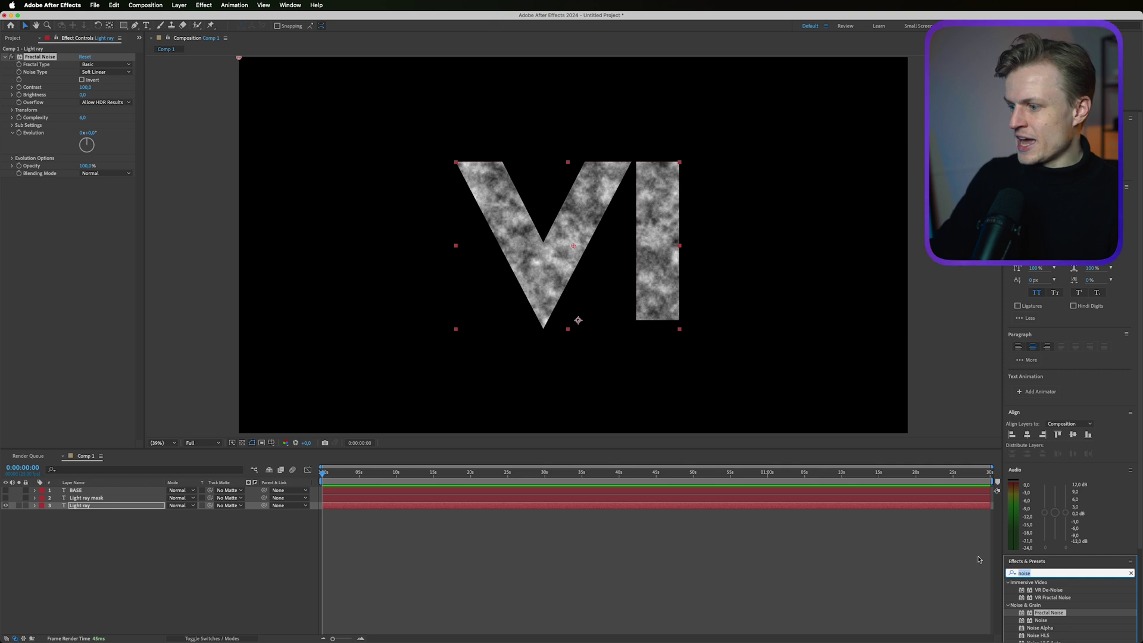
{"action": "type", "text": "color"}
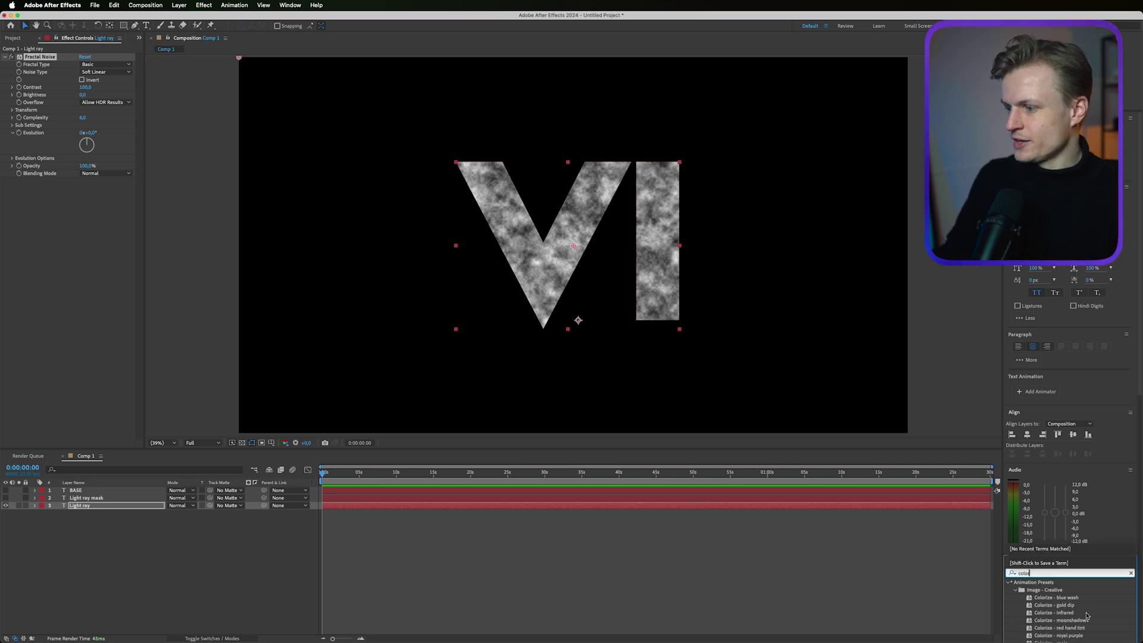
{"action": "key", "text": "BackSpace"}
{"action": "key", "text": "BackSpace"}
{"action": "key", "text": "BackSpace"}
{"action": "key", "text": "BackSpace"}
{"action": "type", "text": "gradien"}
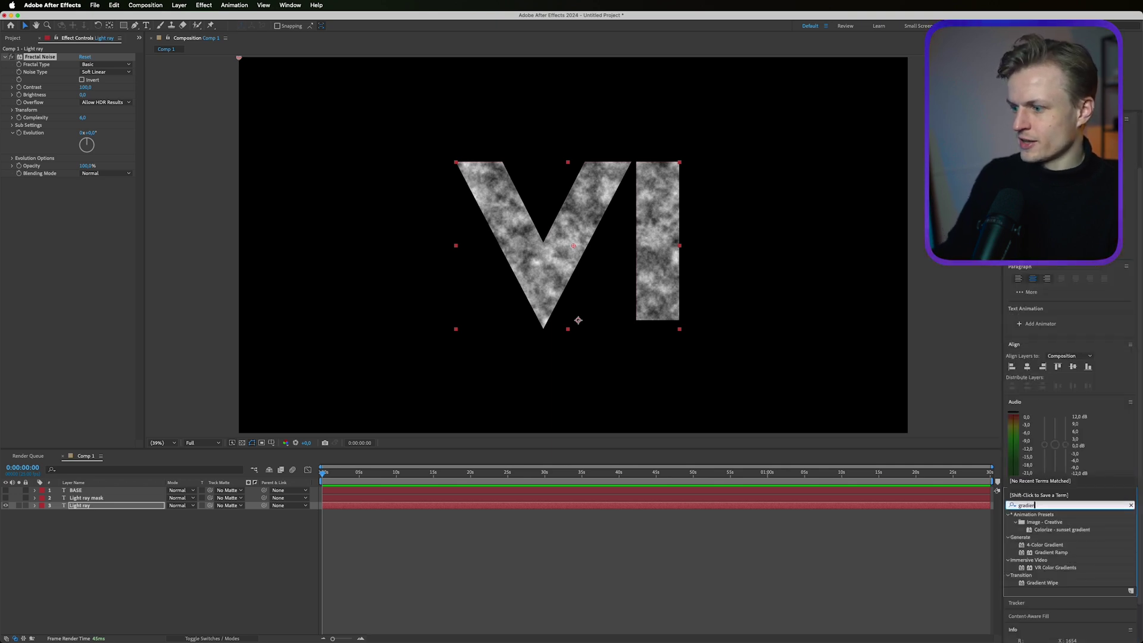
{"action": "double_click", "coordinate": [1047, 546]}
{"action": "left_click_drag", "start_coordinate": [35, 181], "coordinate": [28, 56]}
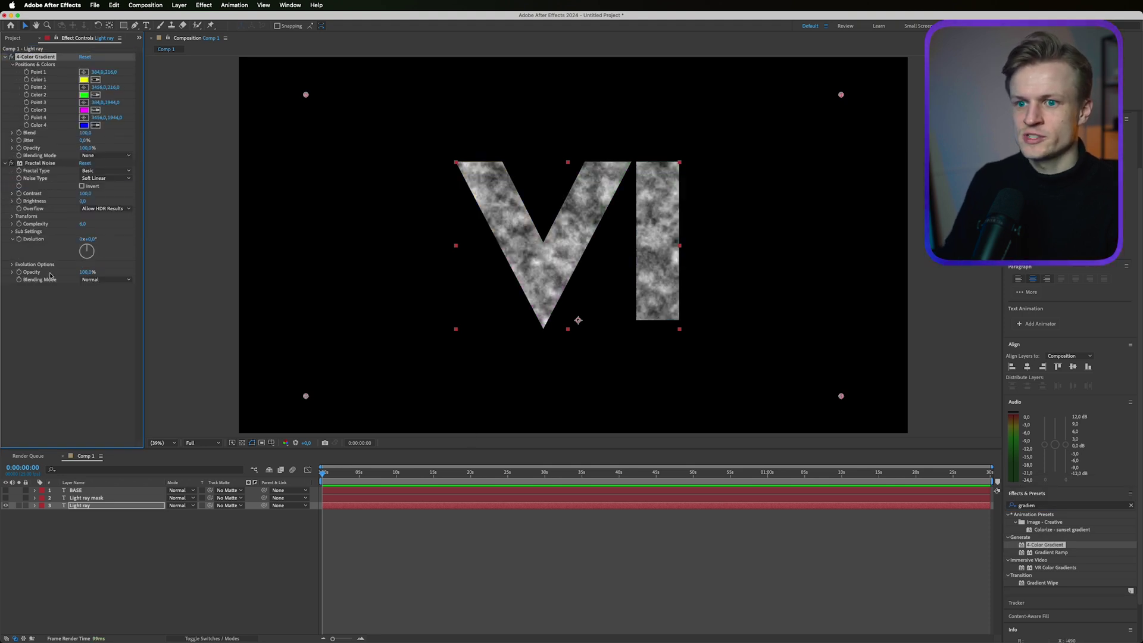
{"action": "left_click", "coordinate": [104, 280]}
{"action": "left_click", "coordinate": [99, 323]}
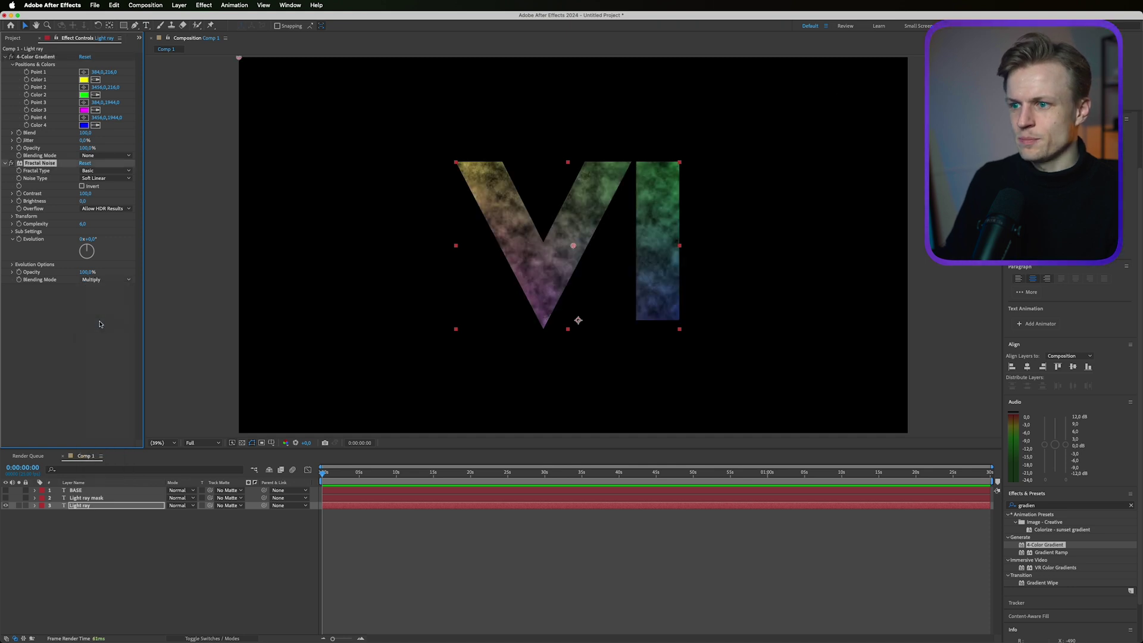
- Apply the CC Light Burst 2.5 effect to the Light ray layer
{"action": "double_click", "coordinate": [1051, 521]}
{"action": "type", "text": "light bur"}
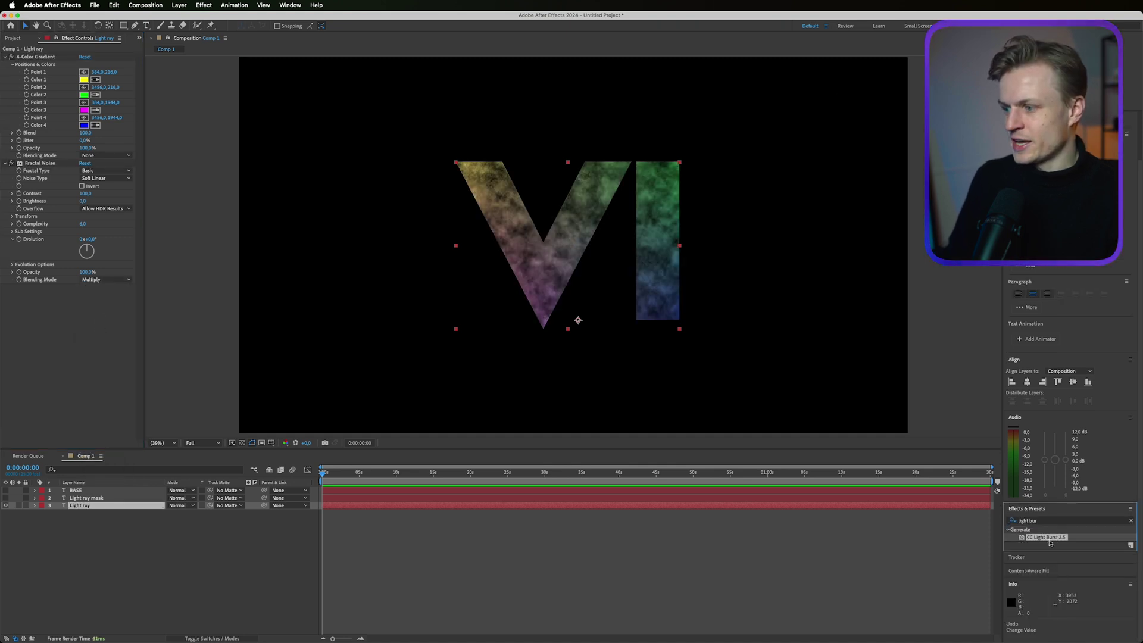
{"action": "double_click", "coordinate": [1051, 538]}
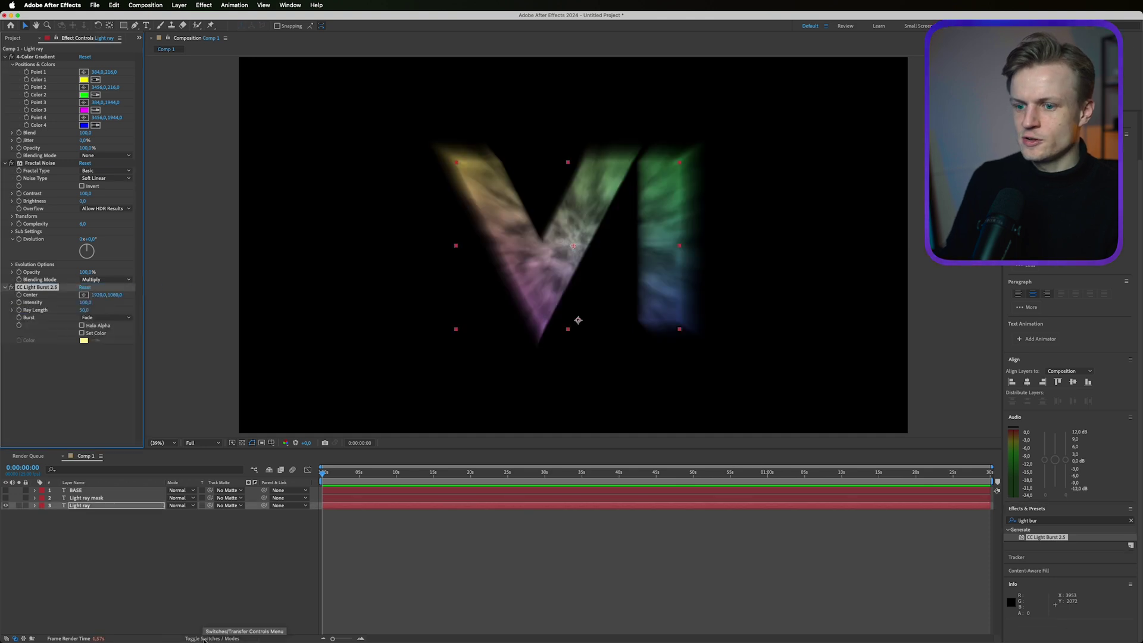
- Set Light ray mask as the track matte of the Light ray layer and invert the matte
{"action": "left_click", "coordinate": [228, 506]}
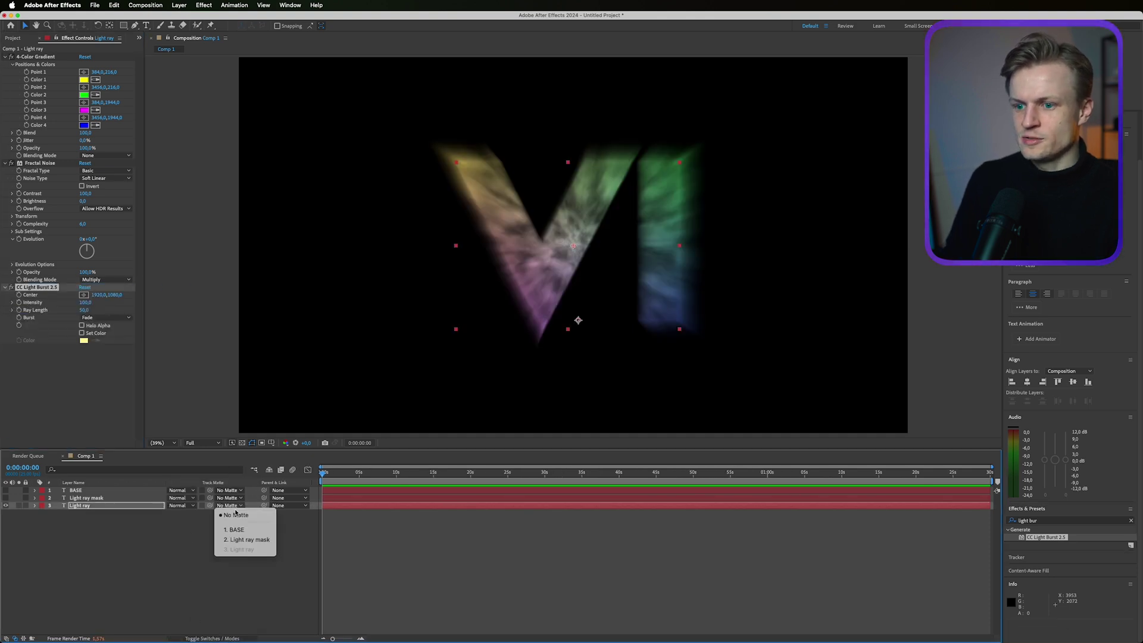
{"action": "left_click", "coordinate": [248, 540]}
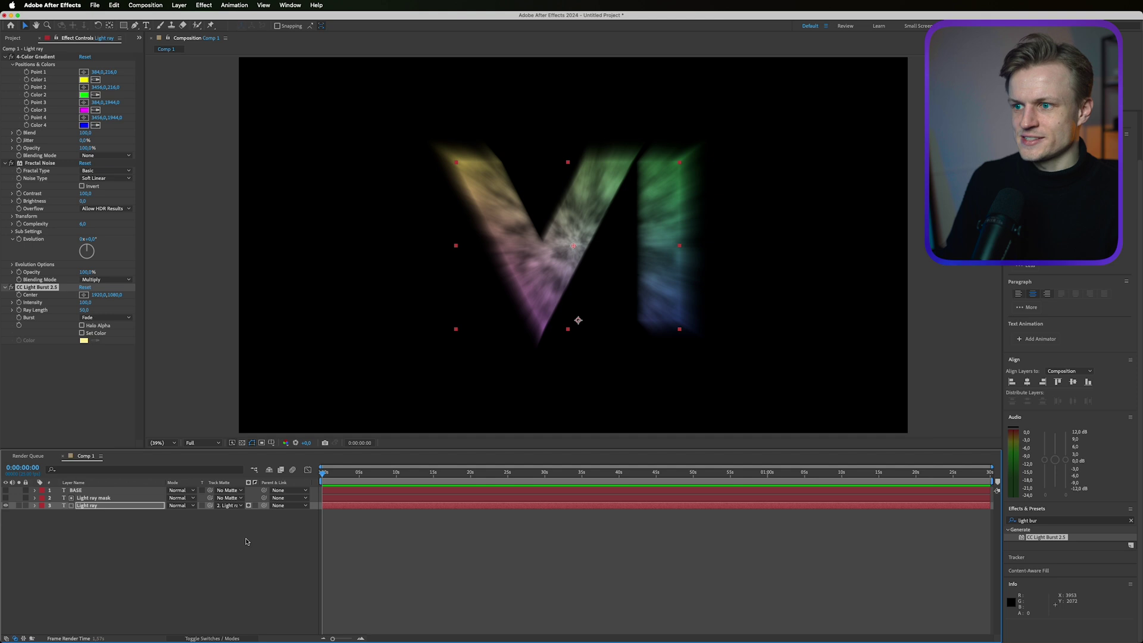
{"action": "left_click", "coordinate": [249, 506]}
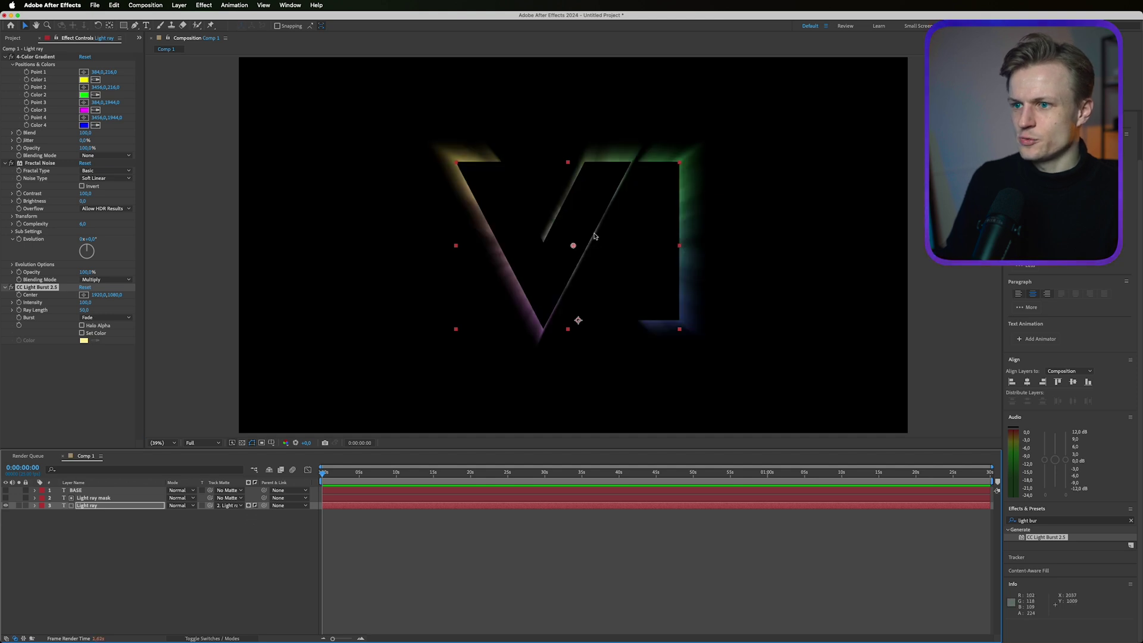
- Compare the light rays around the letters with Fractal Noise switched off and on
{"action": "scroll", "coordinate": [594, 237], "scroll_direction": "up", "scroll_amount": 2}
{"action": "scroll", "coordinate": [595, 237], "scroll_direction": "down", "scroll_amount": 1}
{"action": "left_click_drag", "start_coordinate": [594, 234], "coordinate": [584, 270]}
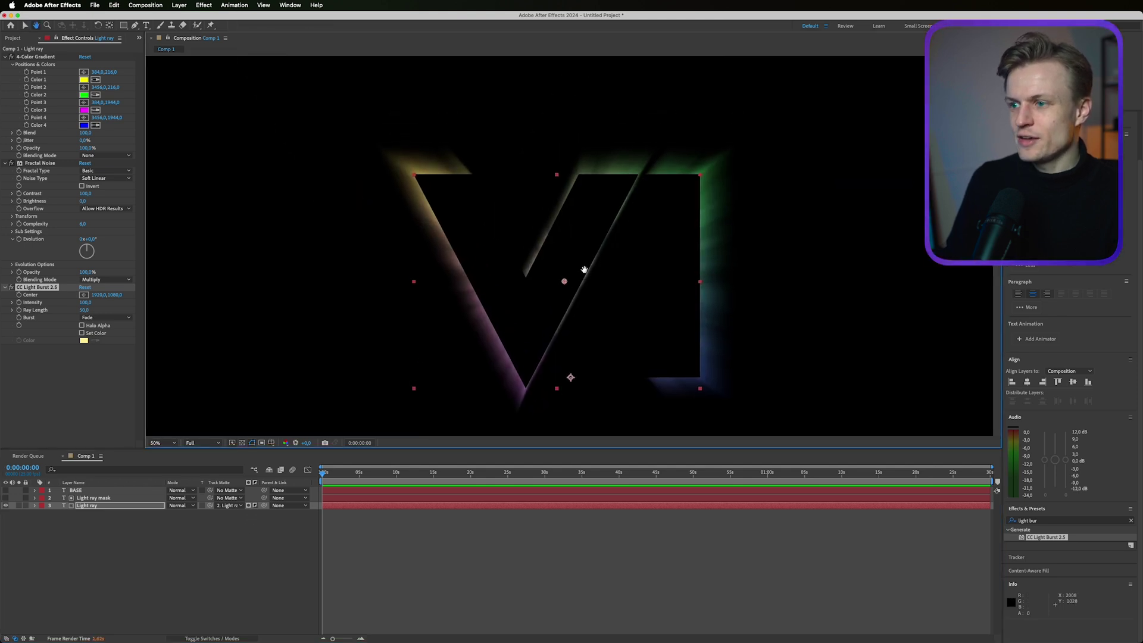
{"action": "left_click", "coordinate": [10, 165]}
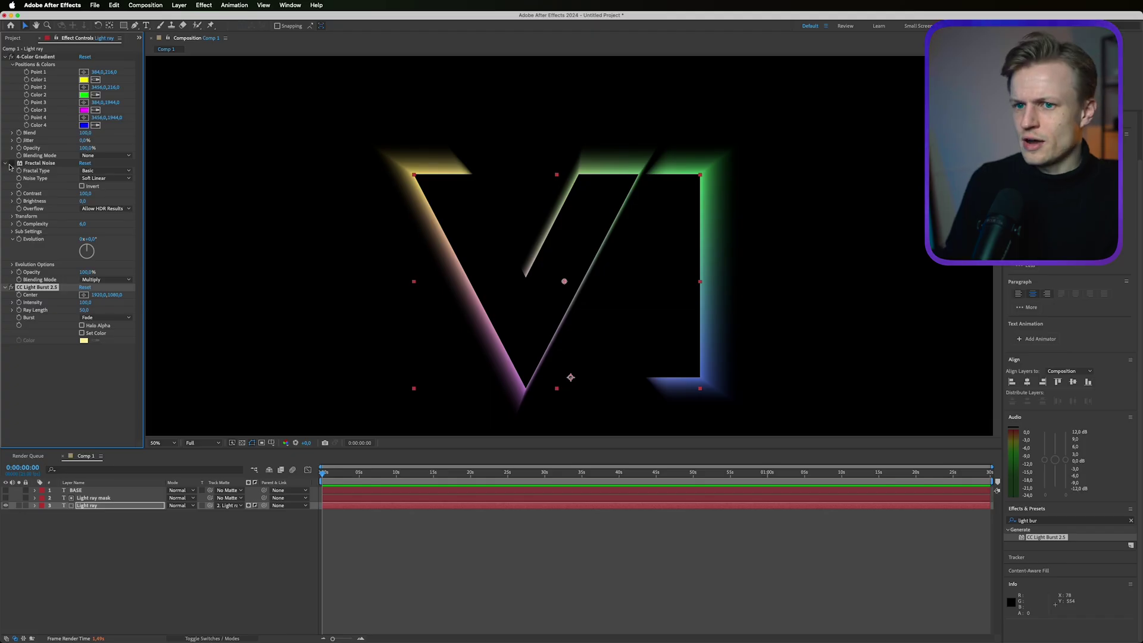
{"action": "left_click", "coordinate": [12, 164]}
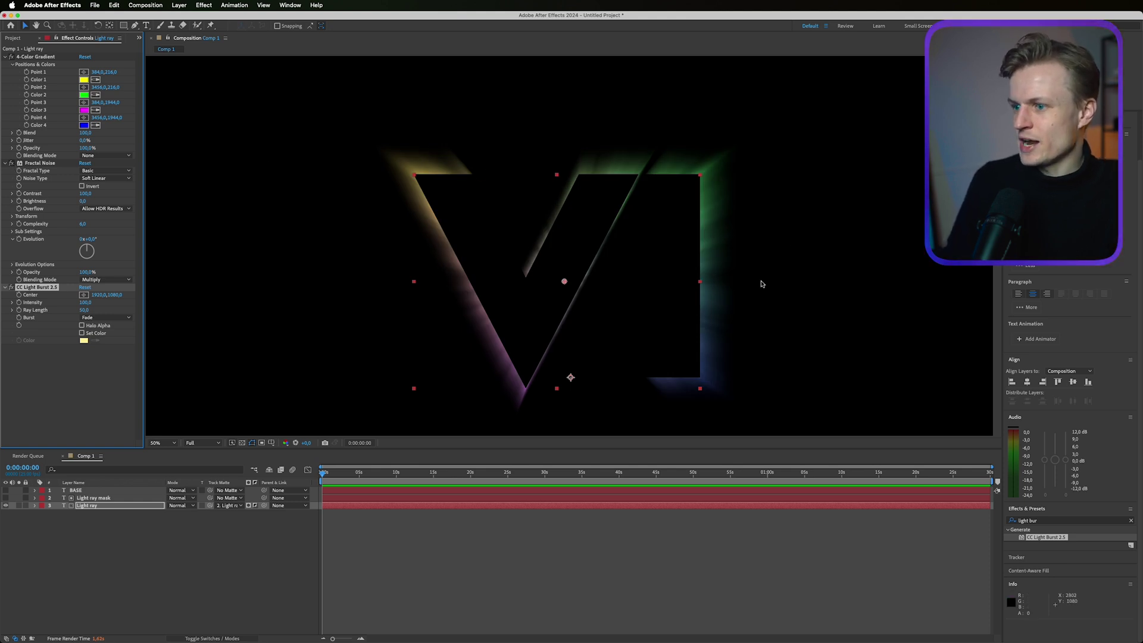
- Move the CC Light Burst center to the lower left of the letters, about 1302, 1522, with preview resolution at Quarter
{"action": "key", "text": "h"}
{"action": "left_click_drag", "start_coordinate": [664, 298], "coordinate": [636, 248]}
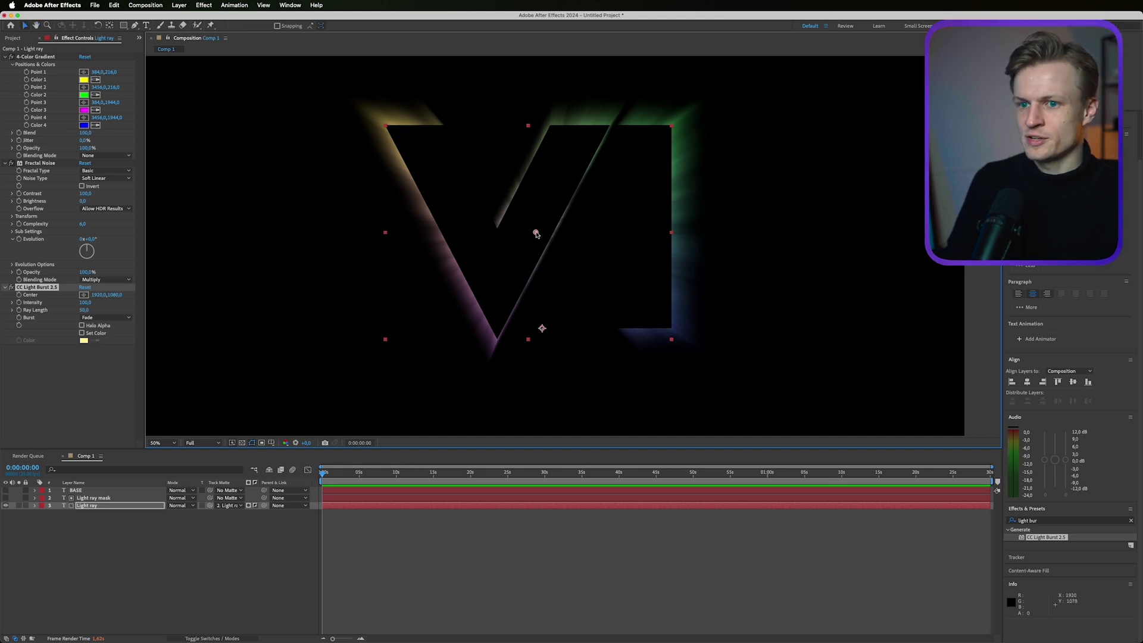
{"action": "left_click_drag", "start_coordinate": [536, 234], "coordinate": [500, 263]}
{"action": "left_click", "coordinate": [202, 443]}
{"action": "left_click", "coordinate": [201, 494]}
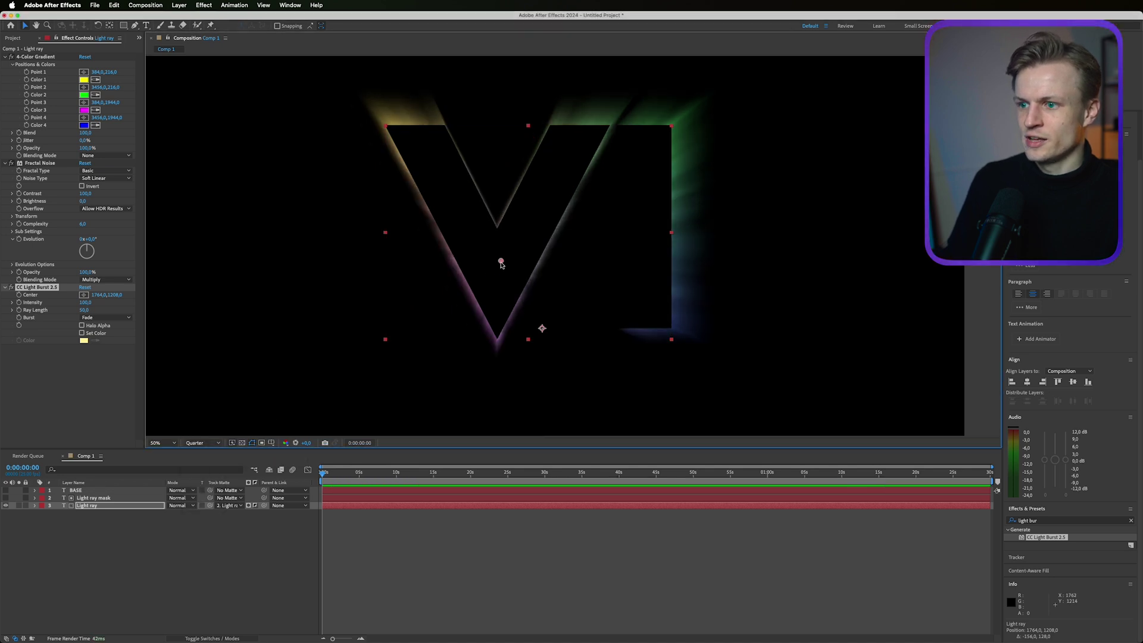
{"action": "left_click_drag", "start_coordinate": [501, 262], "coordinate": [396, 328]}
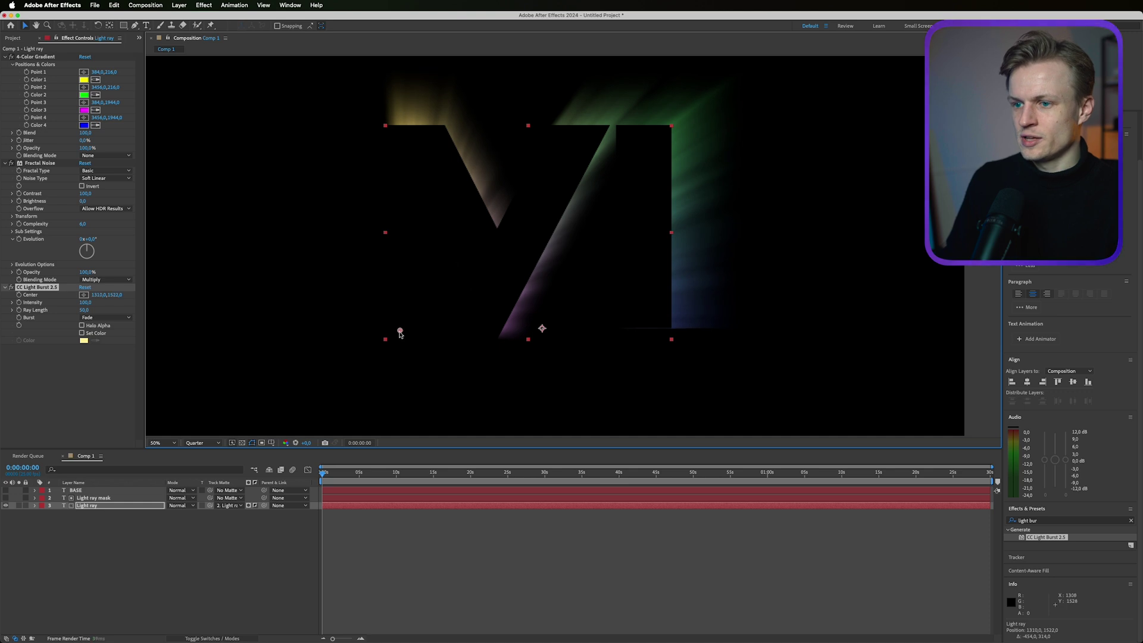
- Duplicate the CC Light Burst effect and move the copy's center to the upper right of the letters, about 2616, 580
{"action": "key", "text": "super+d"}
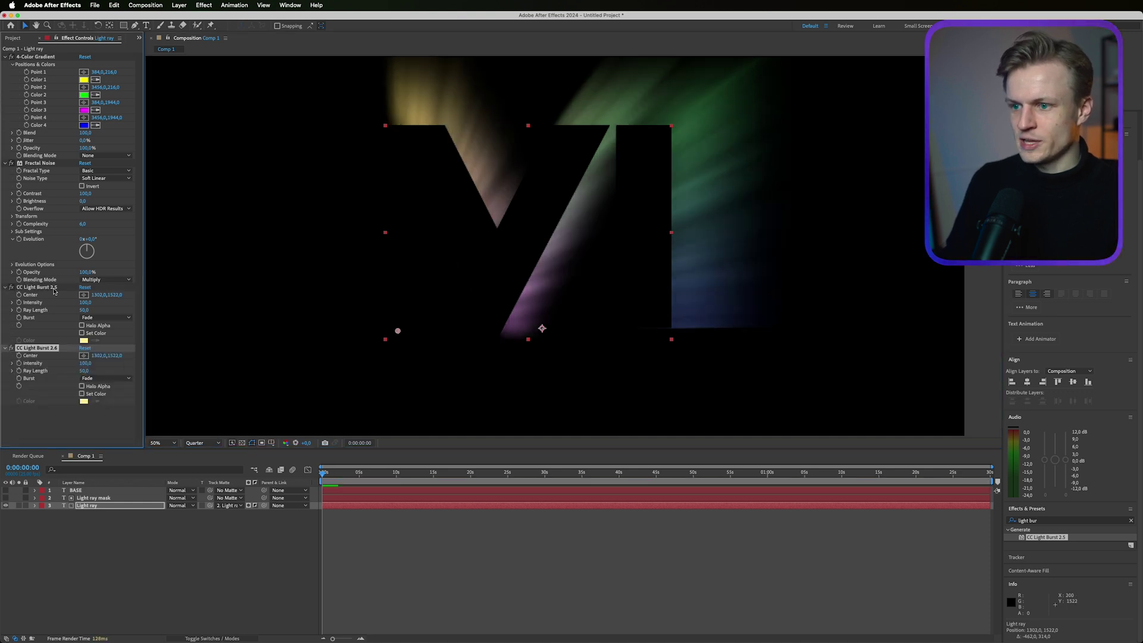
{"action": "left_click_drag", "start_coordinate": [399, 331], "coordinate": [686, 136]}
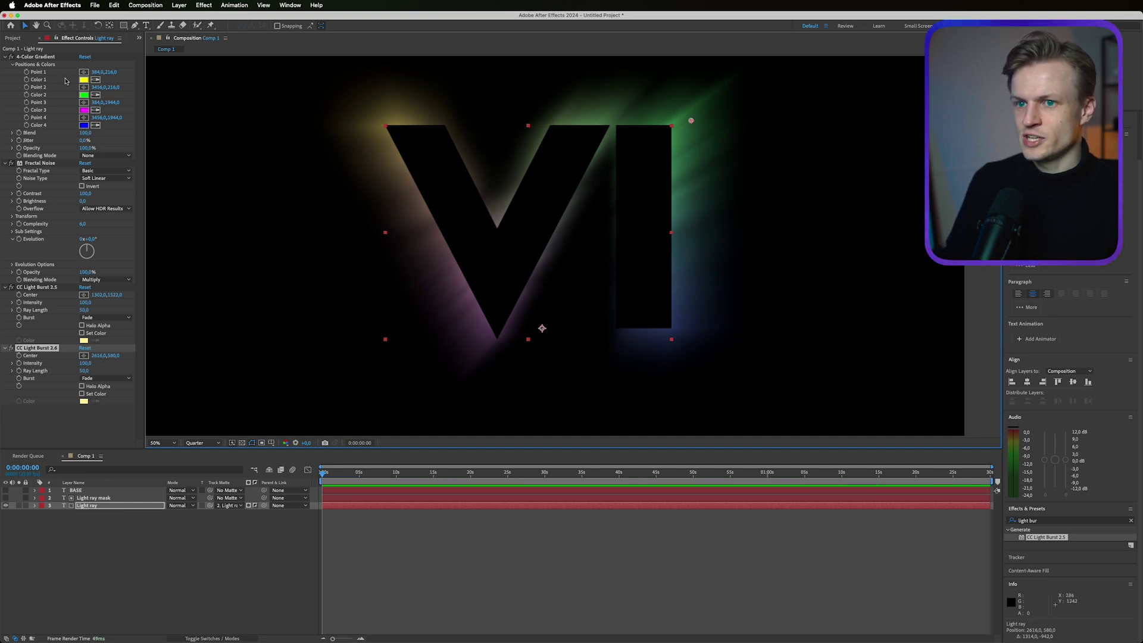
{"action": "left_click", "coordinate": [85, 80]}
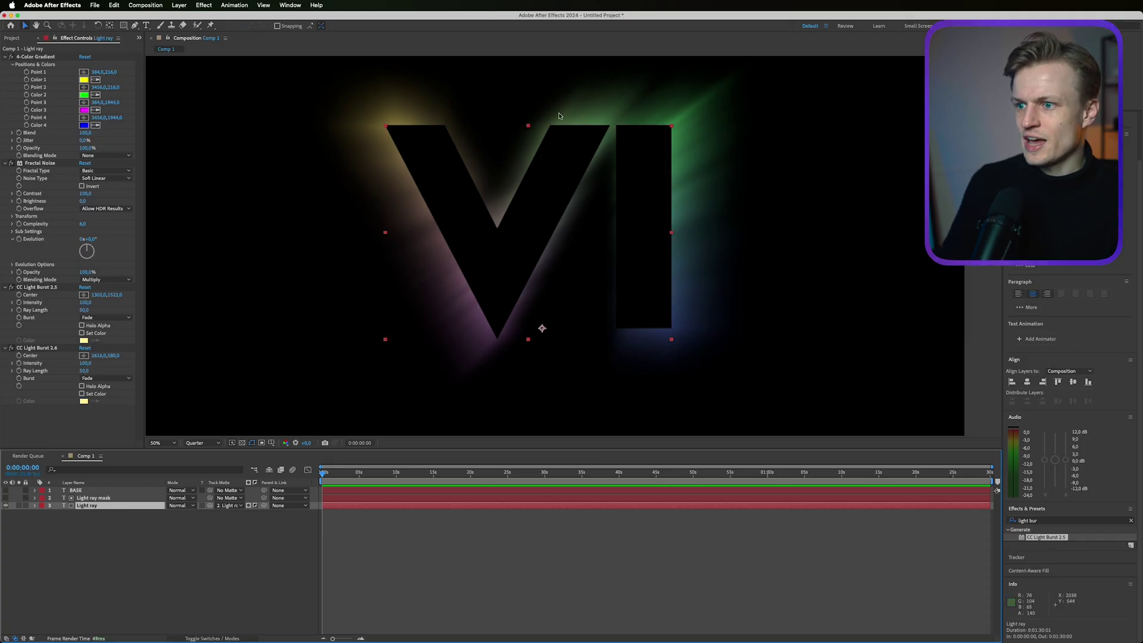
{"action": "scroll", "coordinate": [512, 312], "scroll_direction": "up", "scroll_amount": 1}
{"action": "scroll", "coordinate": [417, 355], "scroll_direction": "down", "scroll_amount": 1}
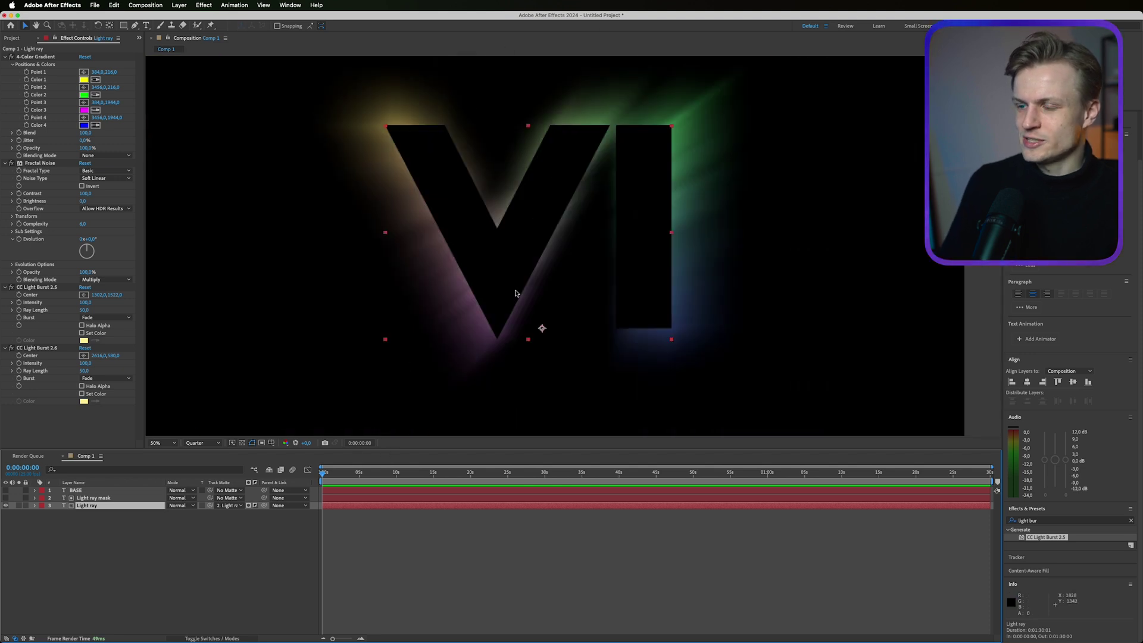
- Move the current time to about 0:00:22:08 in the composition
{"action": "left_click", "coordinate": [488, 481]}
{"action": "left_click_drag", "start_coordinate": [408, 233], "coordinate": [427, 255]}
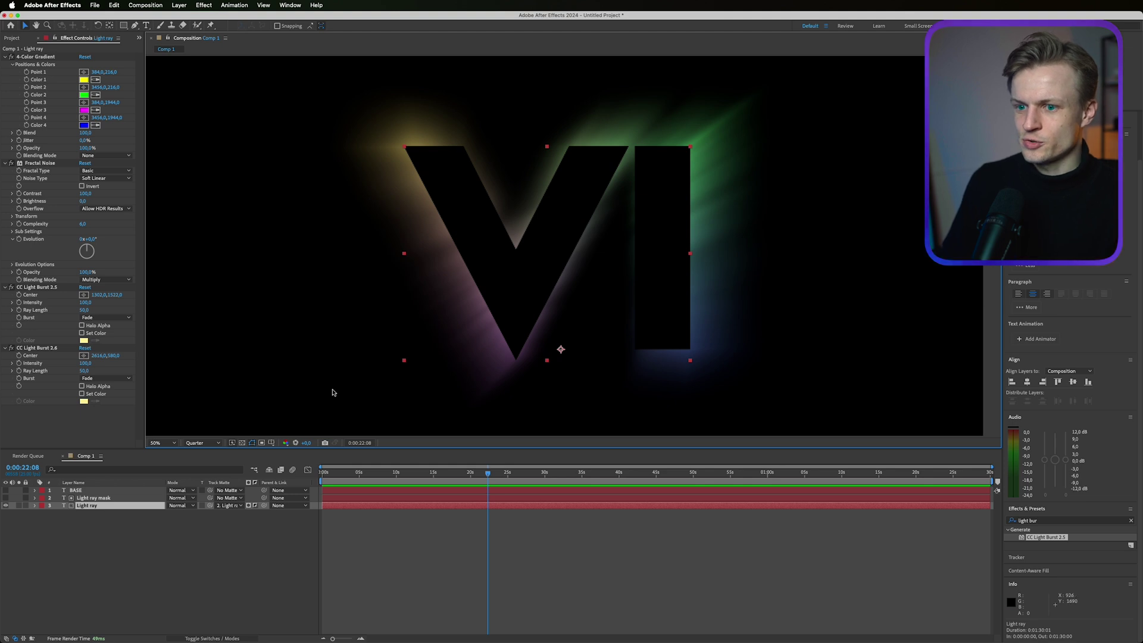
- Duplicate the BASE text layer, rename the copy as "Gradient fill" and make it visible
{"action": "left_click", "coordinate": [78, 491]}
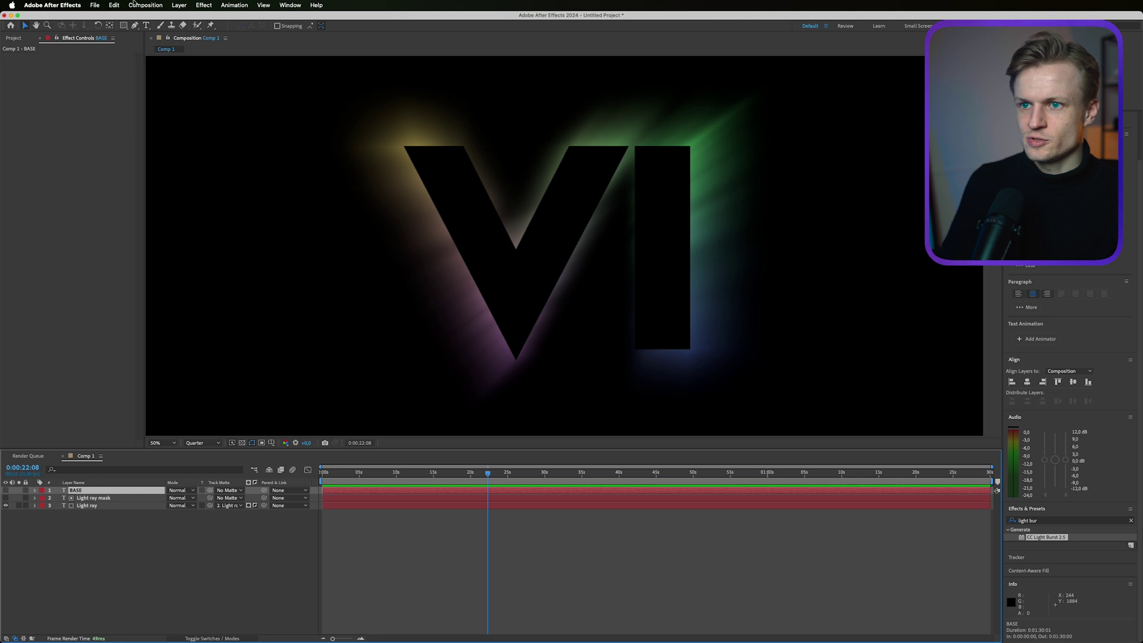
{"action": "right_click", "coordinate": [119, 492]}
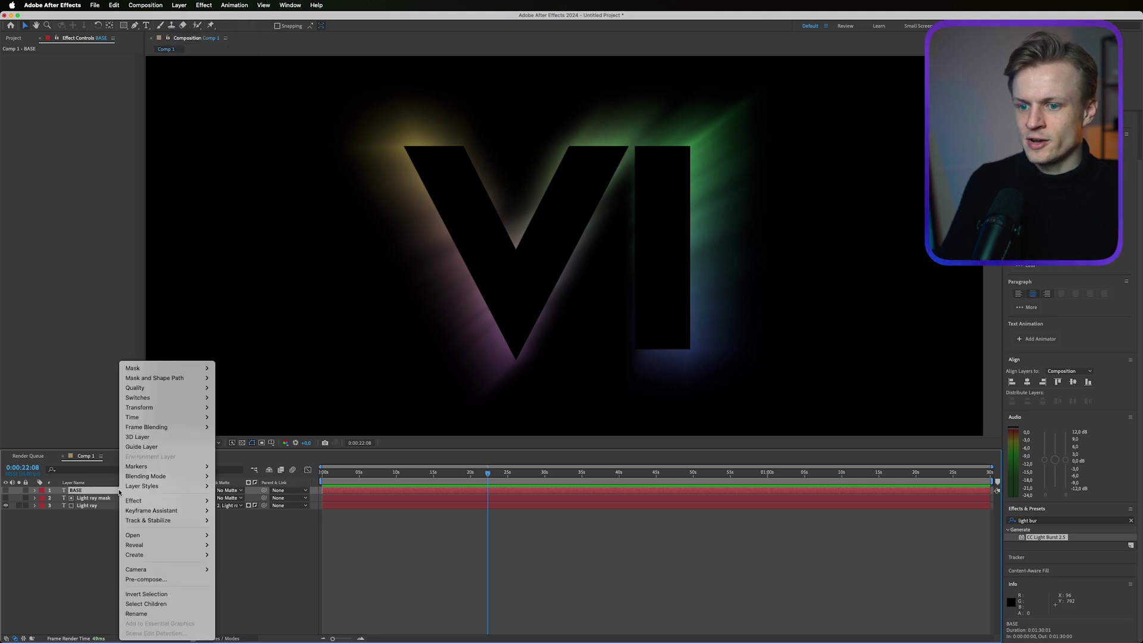
{"action": "key", "text": "Escape"}
{"action": "key", "text": "super+d"}
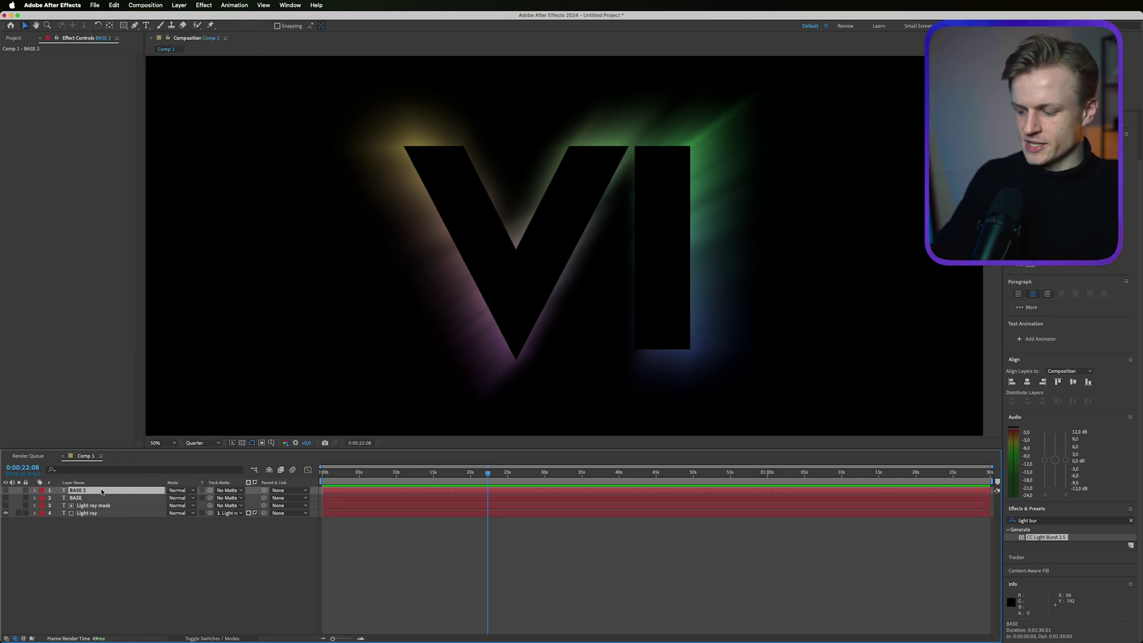
{"action": "key", "text": "Return"}
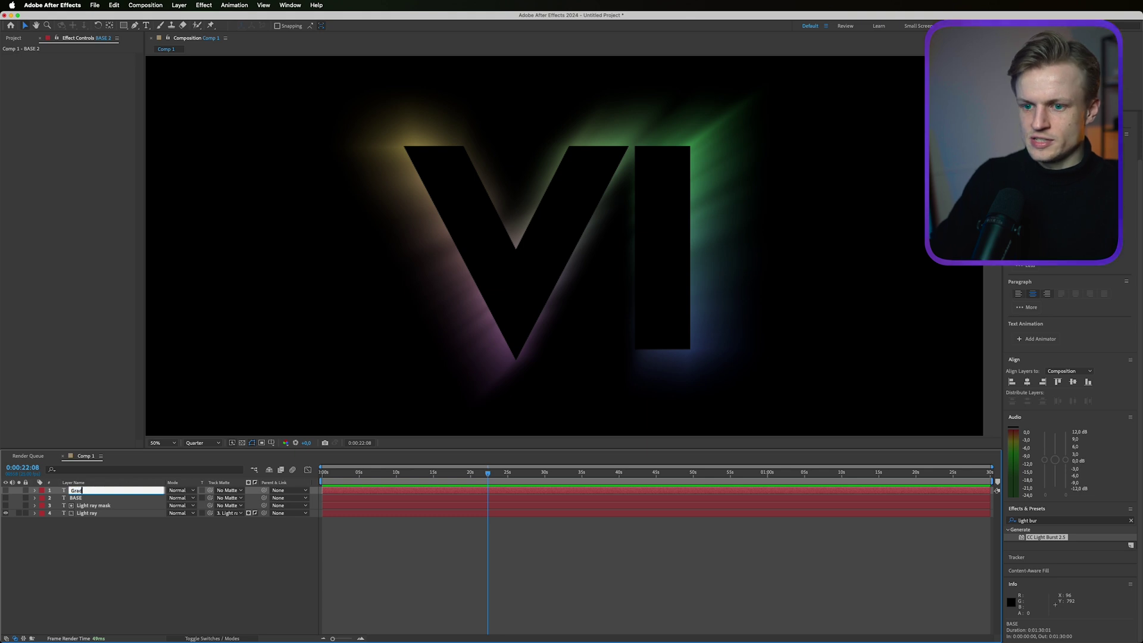
{"action": "type", "text": "Gradient fill"}
{"action": "key", "text": "Return"}
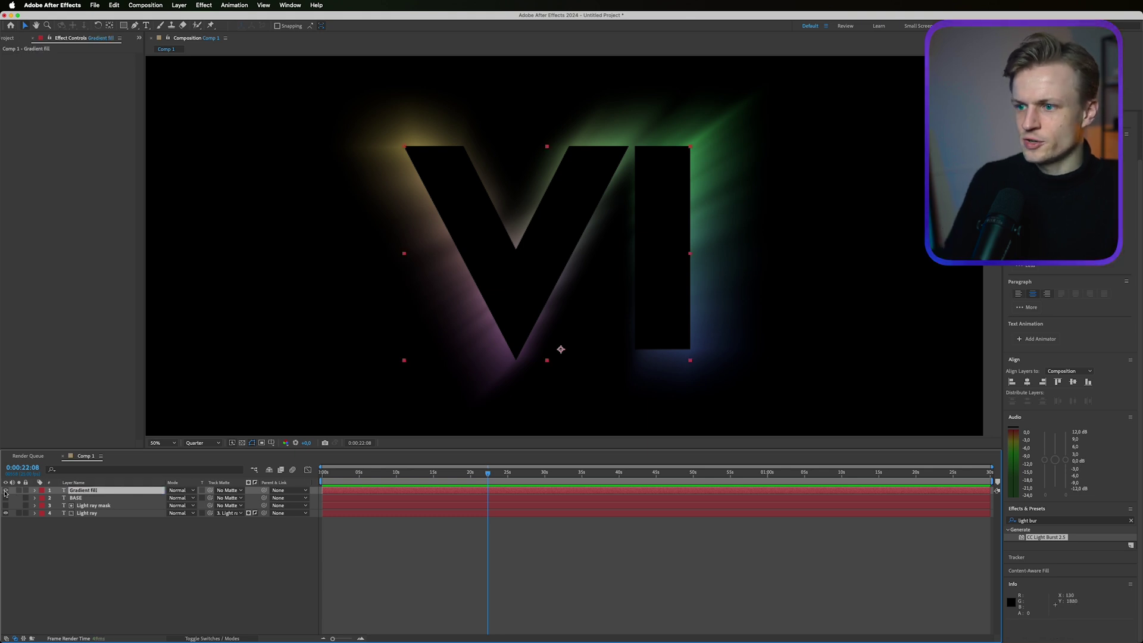
{"action": "left_click", "coordinate": [6, 491]}
- Try applying the Gradient Ramp effect to the Gradient fill layer
{"action": "left_click", "coordinate": [1051, 520]}
{"action": "type", "text": "gradien"}
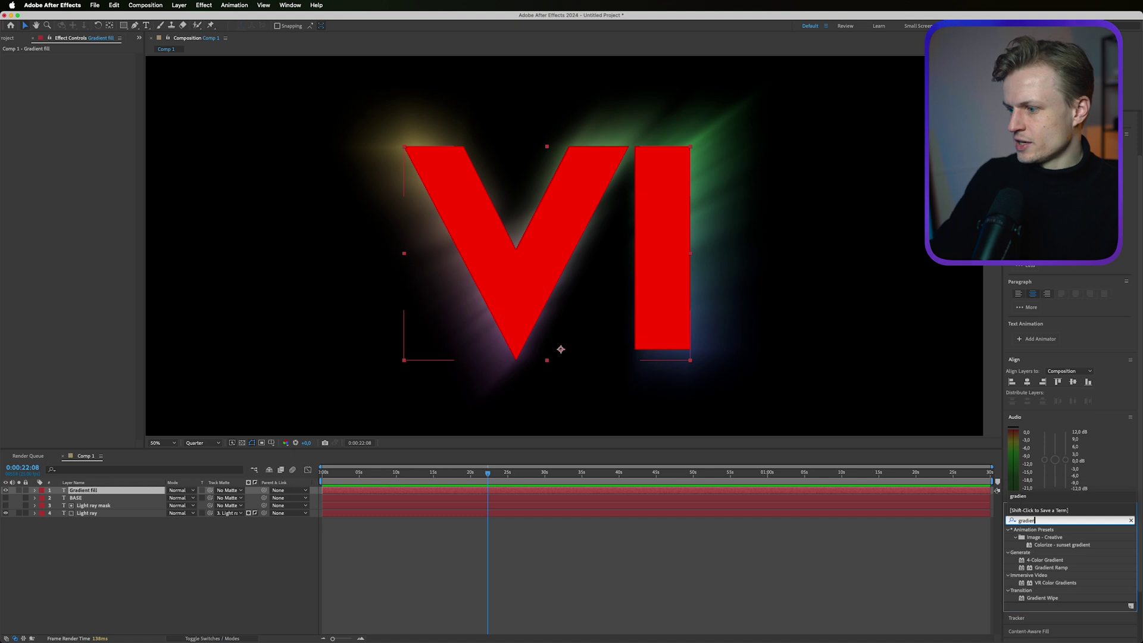
{"action": "double_click", "coordinate": [1043, 569]}
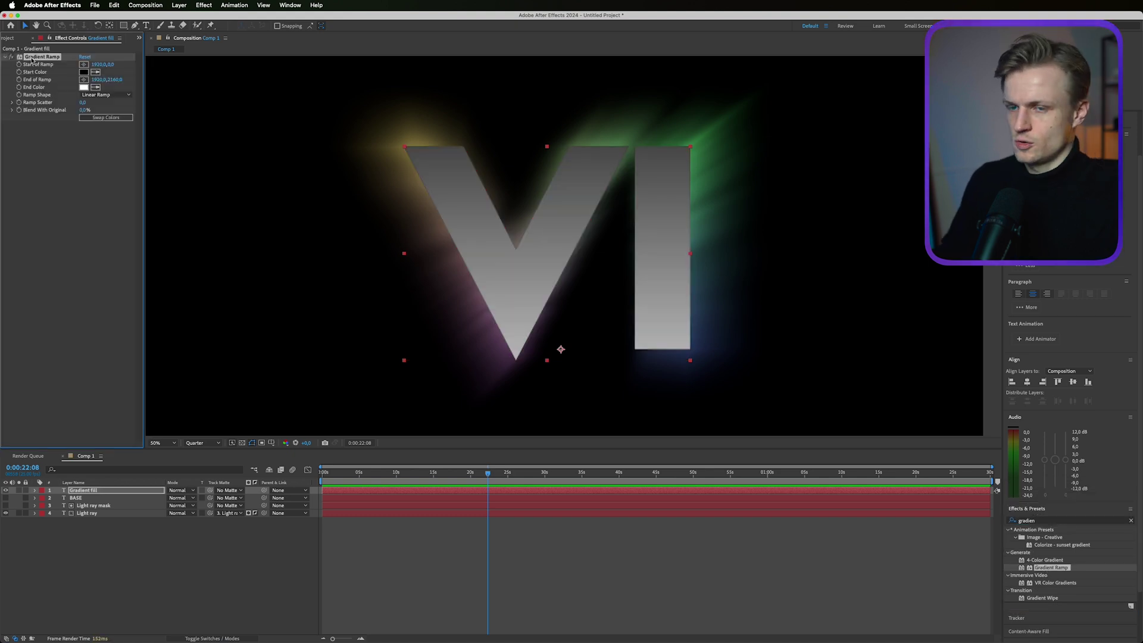
{"action": "key", "text": "super+z"}
- Add a Gradient Overlay layer style to the Gradient fill layer
{"action": "right_click", "coordinate": [107, 490]}
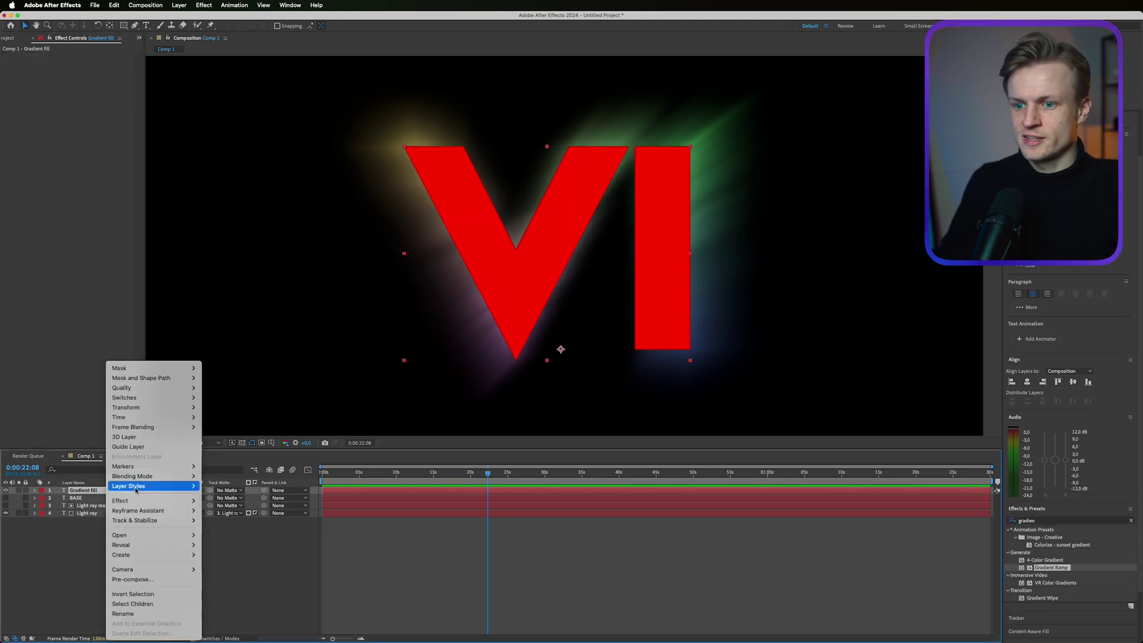
{"action": "mouse_move", "coordinate": [184, 486]}
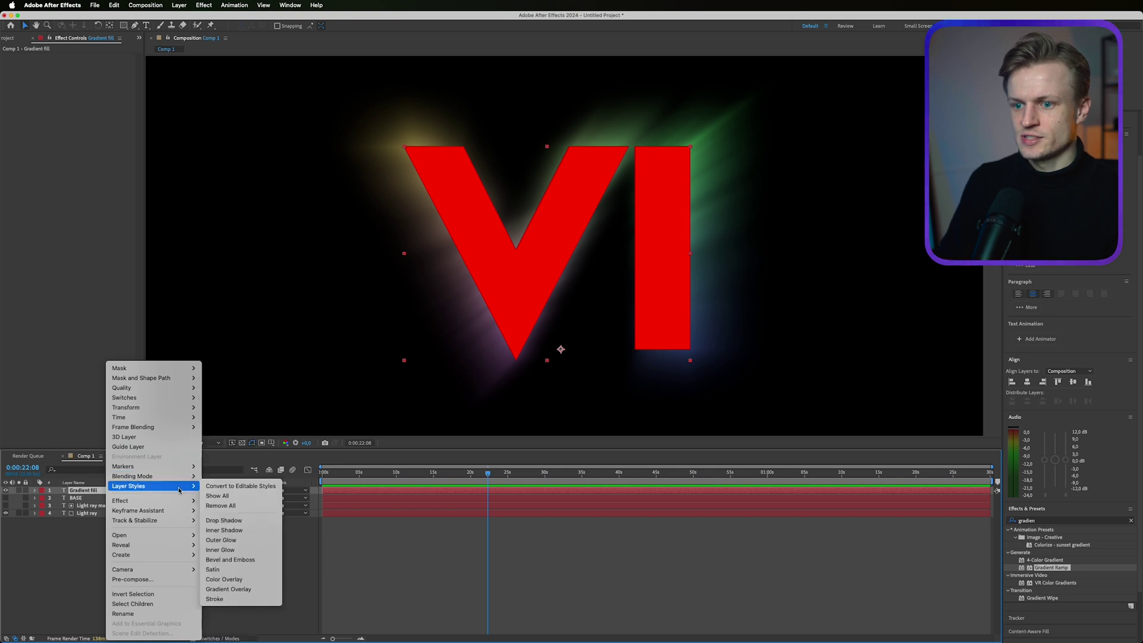
{"action": "left_click", "coordinate": [235, 590]}
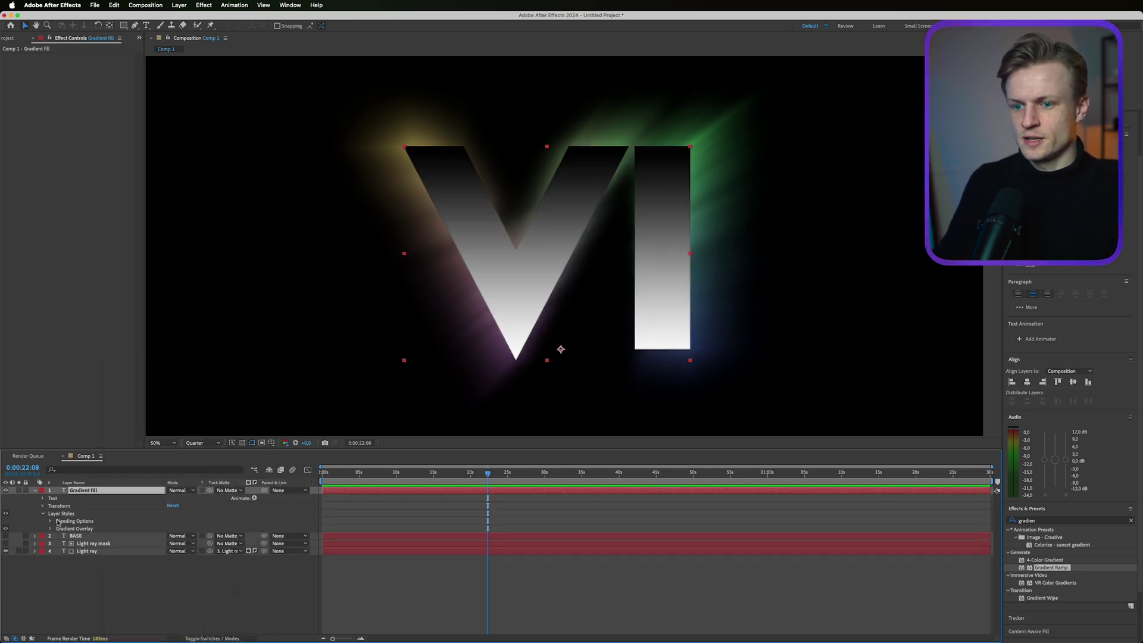
- Add a white color stop near the middle of the Gradient Overlay's gradient and turn on Reverse
{"action": "left_click", "coordinate": [50, 529]}
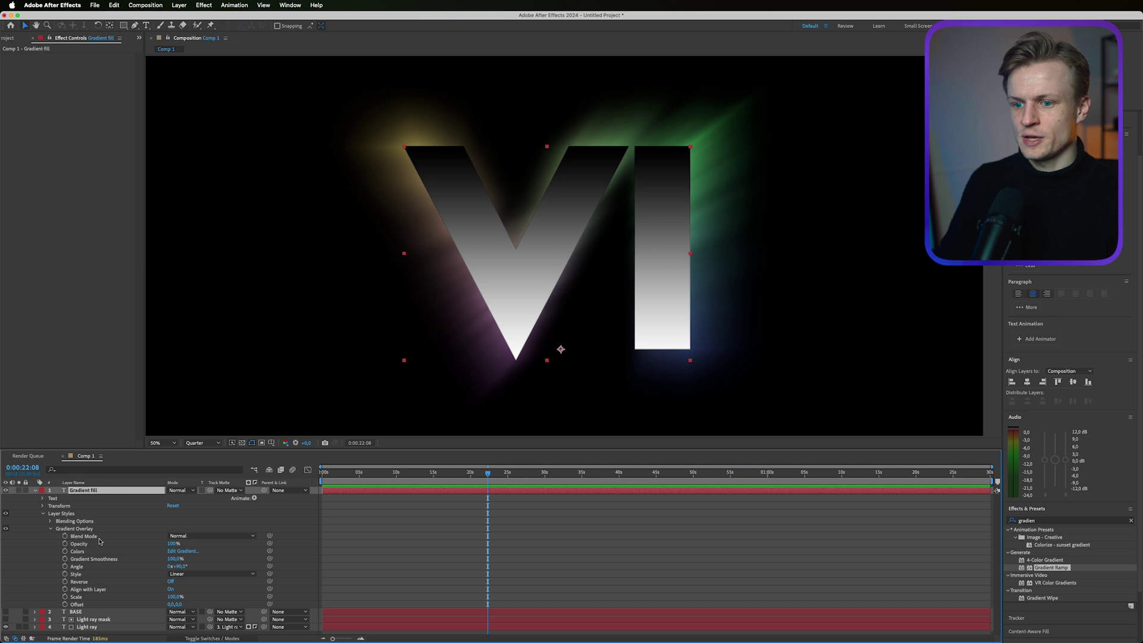
{"action": "left_click", "coordinate": [182, 551]}
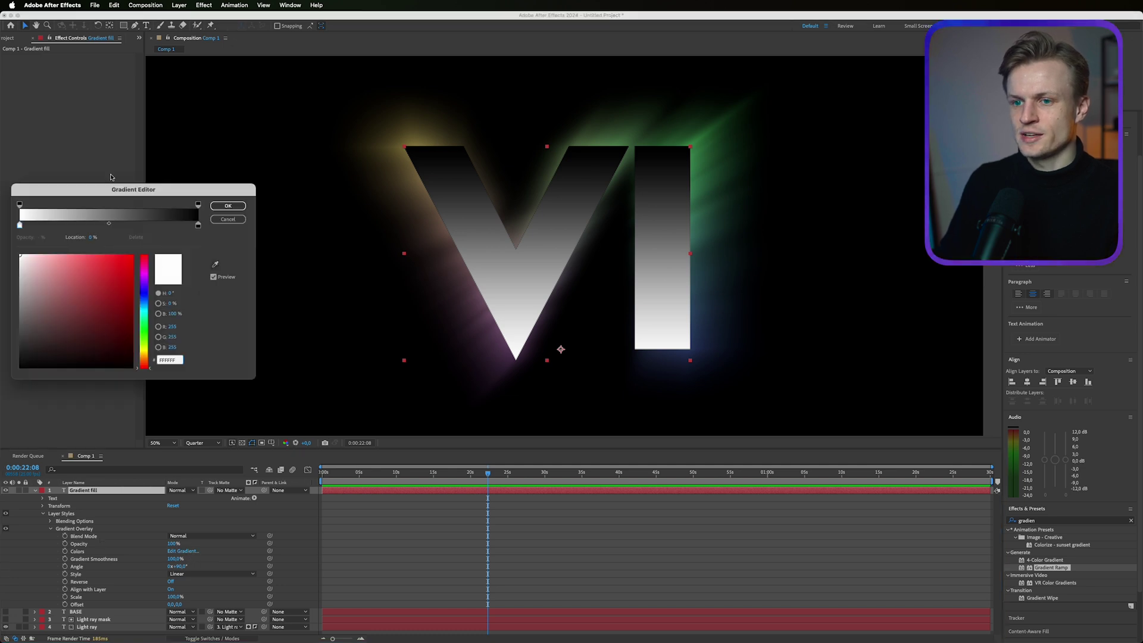
{"action": "left_click", "coordinate": [102, 226]}
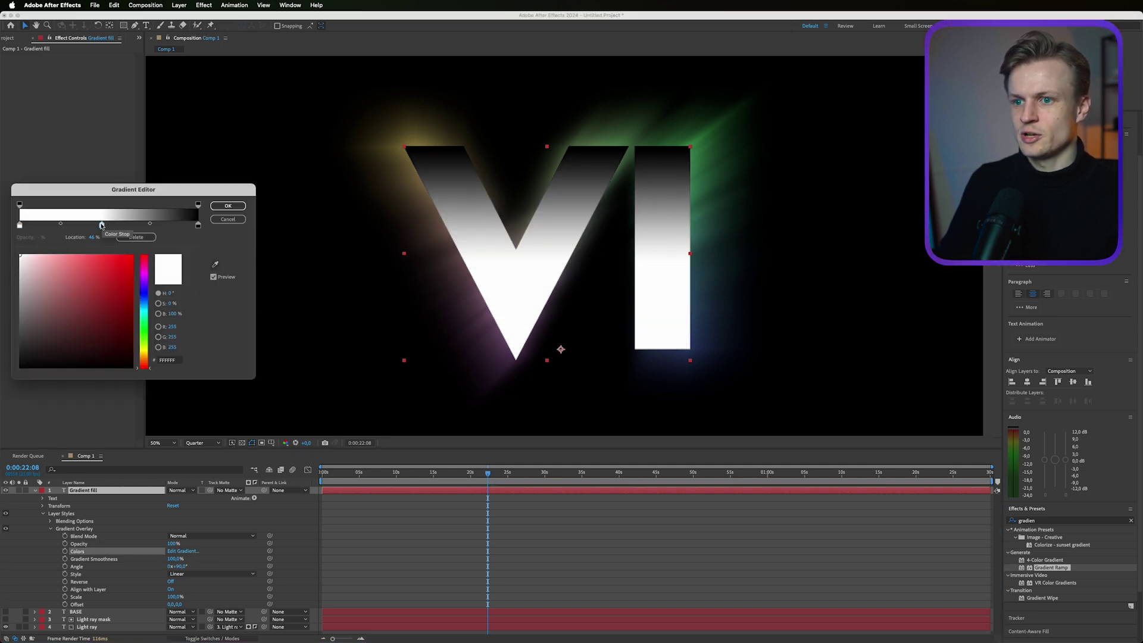
{"action": "left_click_drag", "start_coordinate": [102, 226], "coordinate": [113, 226]}
{"action": "key", "text": "Return"}
{"action": "left_click", "coordinate": [171, 583]}
- Recolor the Gradient Overlay's stops to yellow at the start, bright green in the middle and orange at the end
{"action": "left_click", "coordinate": [183, 550]}
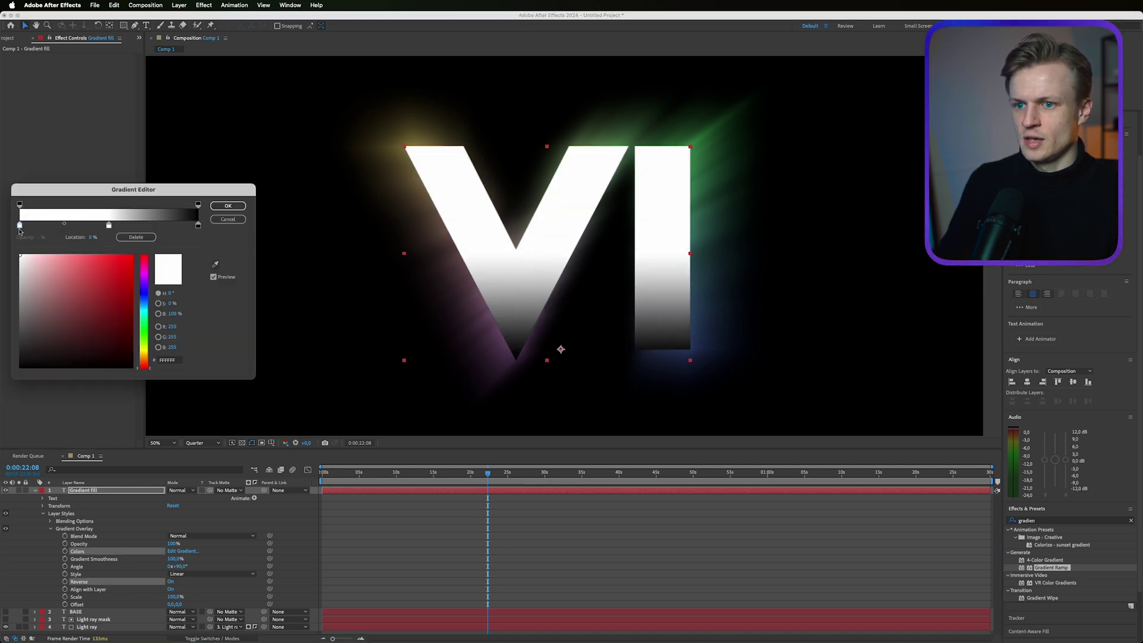
{"action": "left_click", "coordinate": [145, 345]}
{"action": "left_click", "coordinate": [94, 293]}
{"action": "left_click_drag", "start_coordinate": [94, 293], "coordinate": [119, 260]}
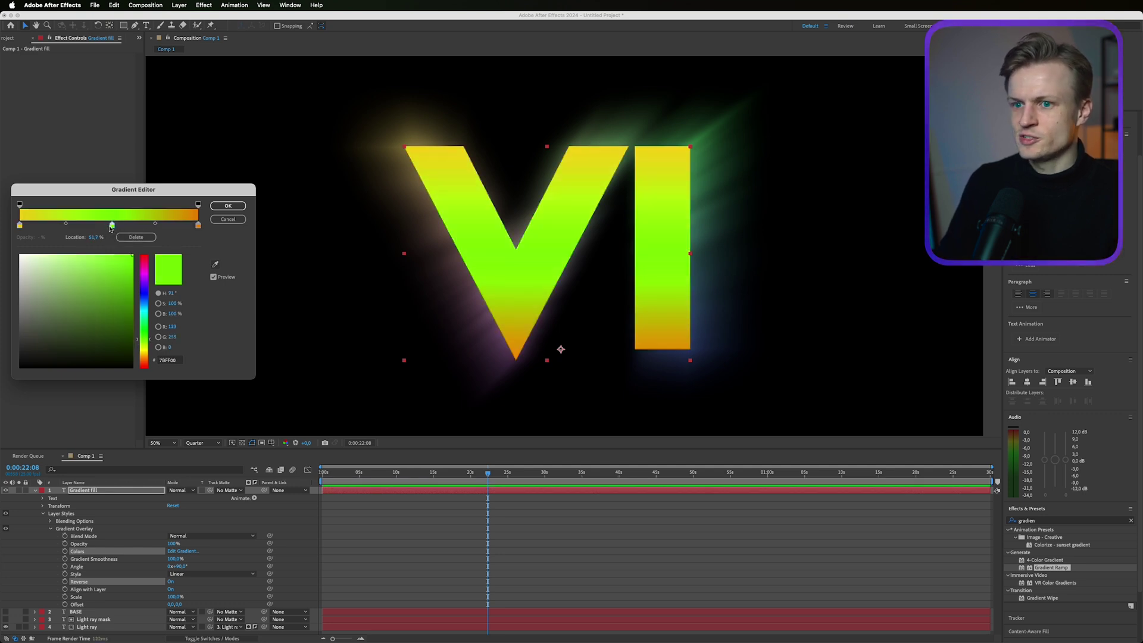
{"action": "left_click_drag", "start_coordinate": [110, 228], "coordinate": [106, 228]}
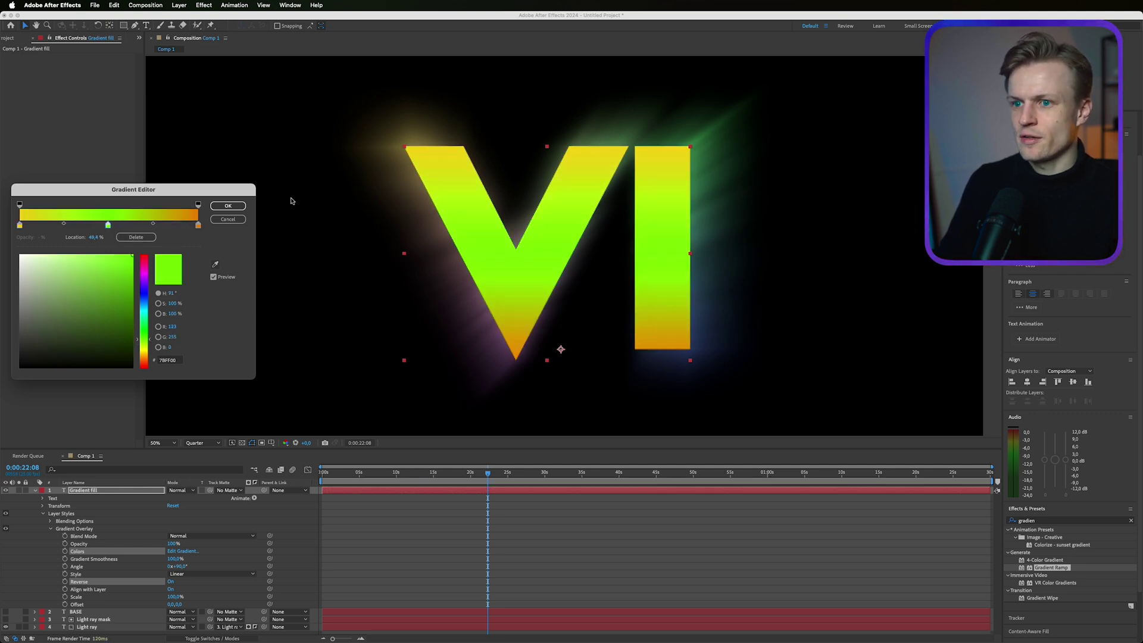
{"action": "left_click", "coordinate": [227, 205]}
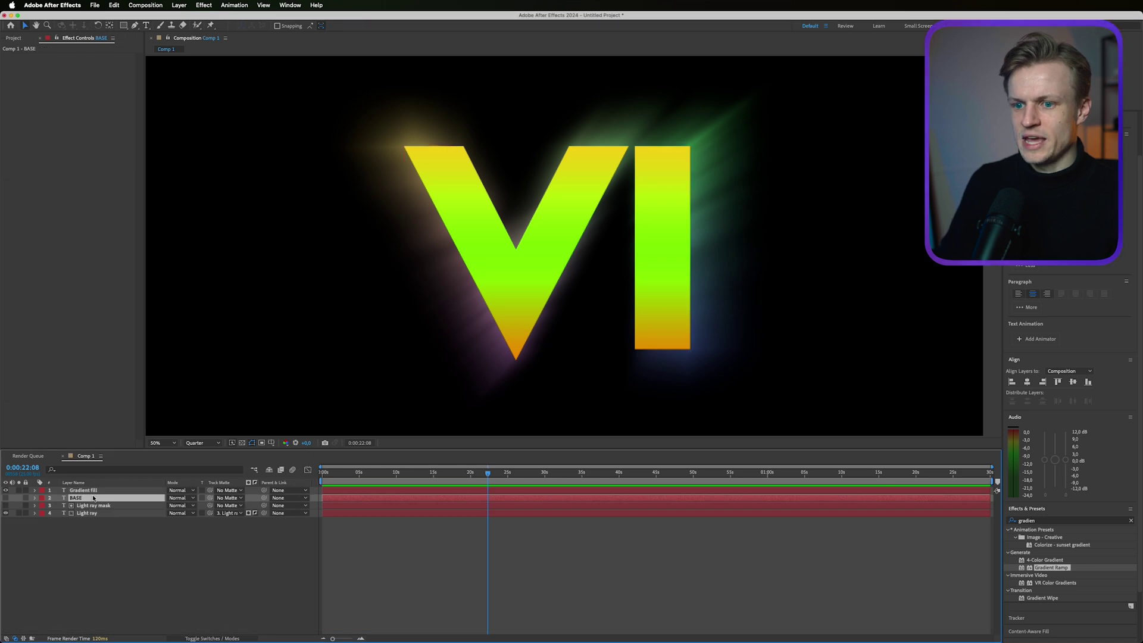
- Create a shape layer from the BASE text, place it above Gradient fill and rename it as "Stroke 1"
{"action": "right_click", "coordinate": [93, 498]}
{"action": "mouse_move", "coordinate": [149, 555]}
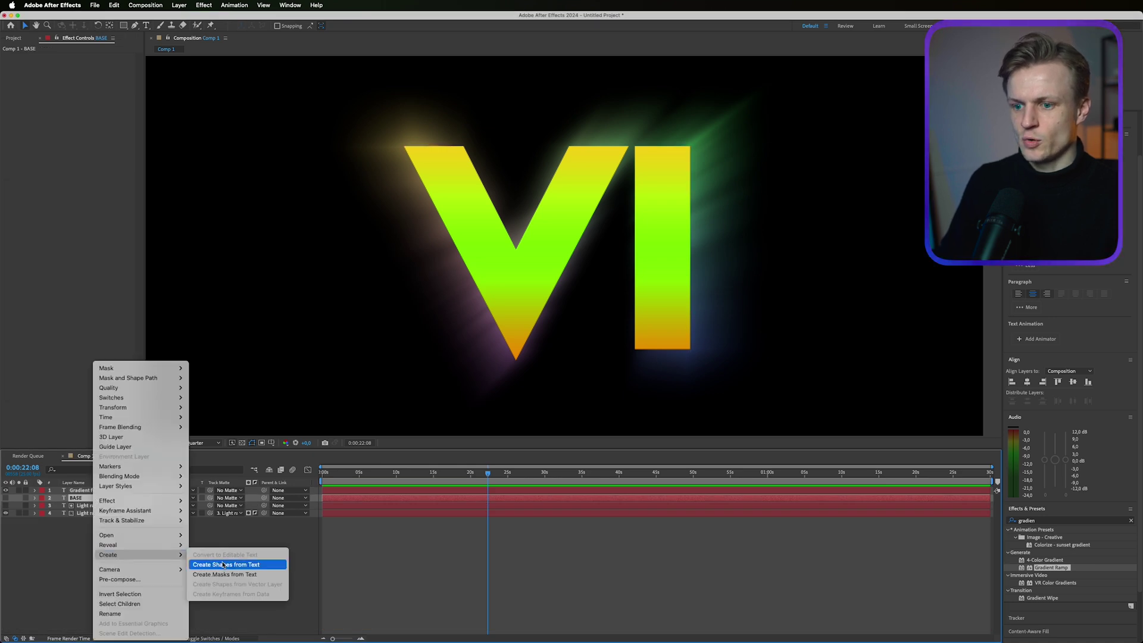
{"action": "left_click", "coordinate": [226, 564]}
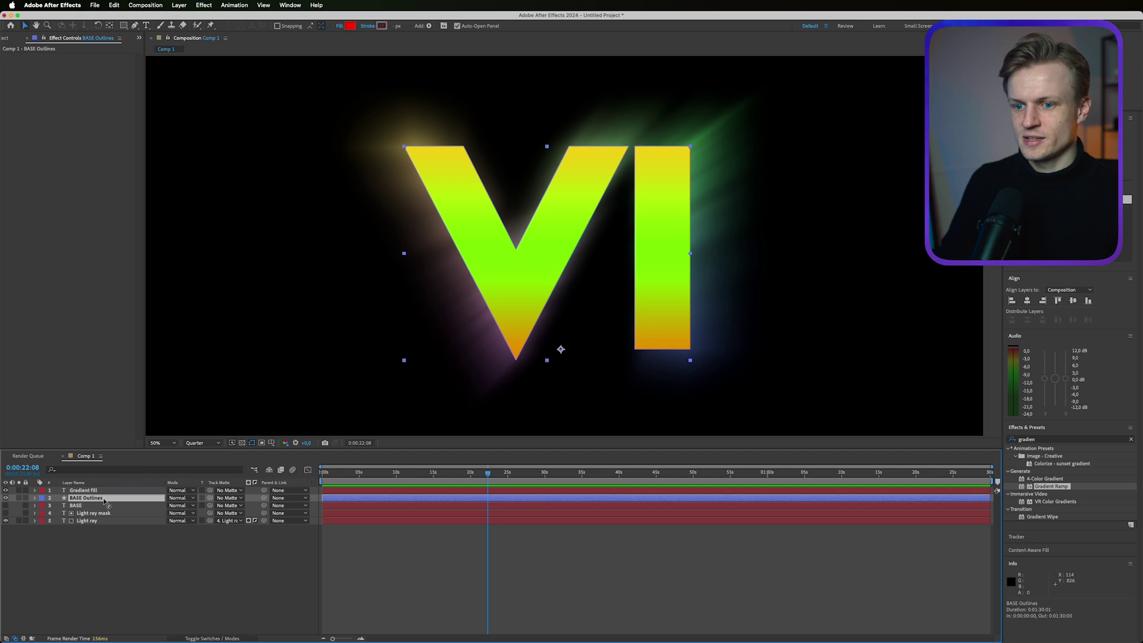
{"action": "left_click_drag", "start_coordinate": [89, 498], "coordinate": [104, 490]}
{"action": "key", "text": "Return"}
{"action": "type", "text": "Stroke 1"}
{"action": "key", "text": "Return"}
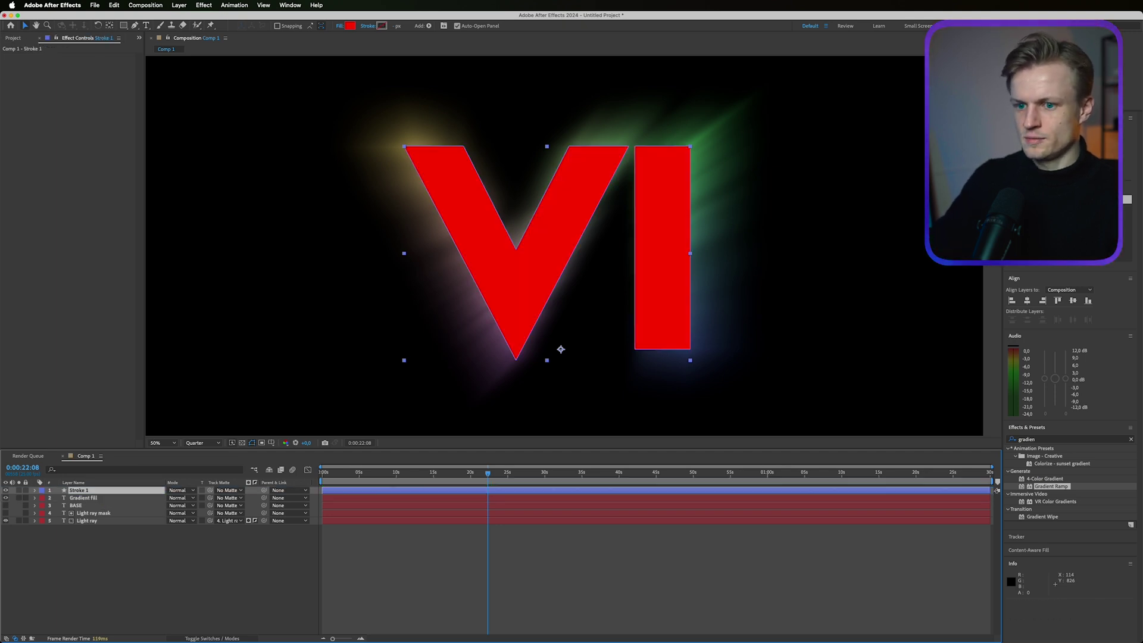
- Set the fill of the Stroke 1 shape layer to None and duplicate the layer
{"action": "left_click", "coordinate": [338, 26]}
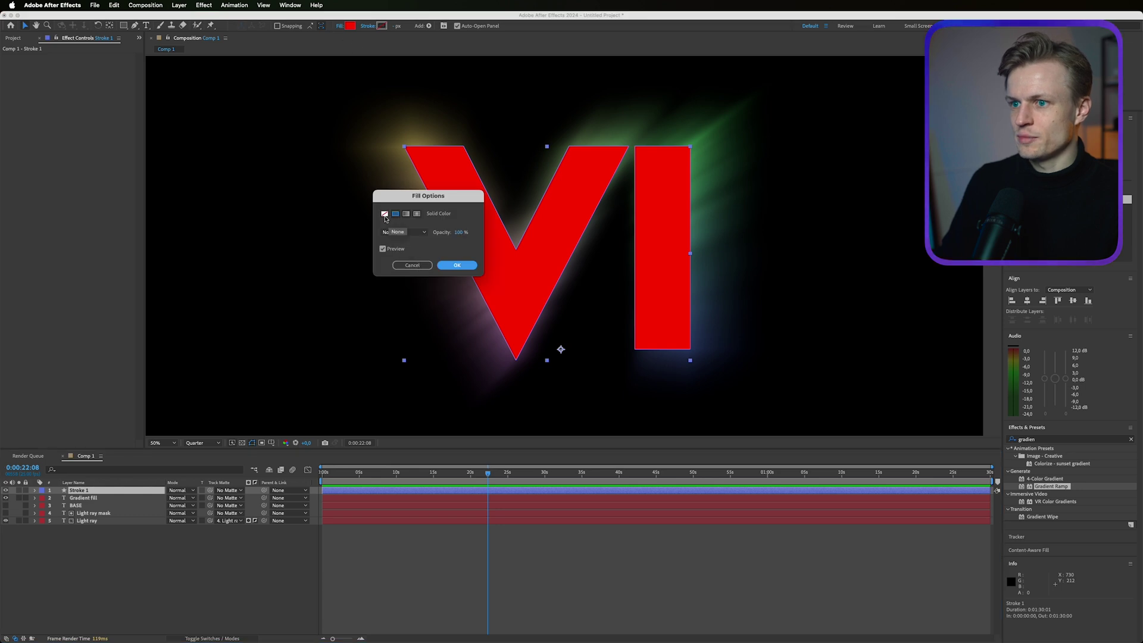
{"action": "left_click", "coordinate": [406, 213]}
{"action": "left_click", "coordinate": [457, 265]}
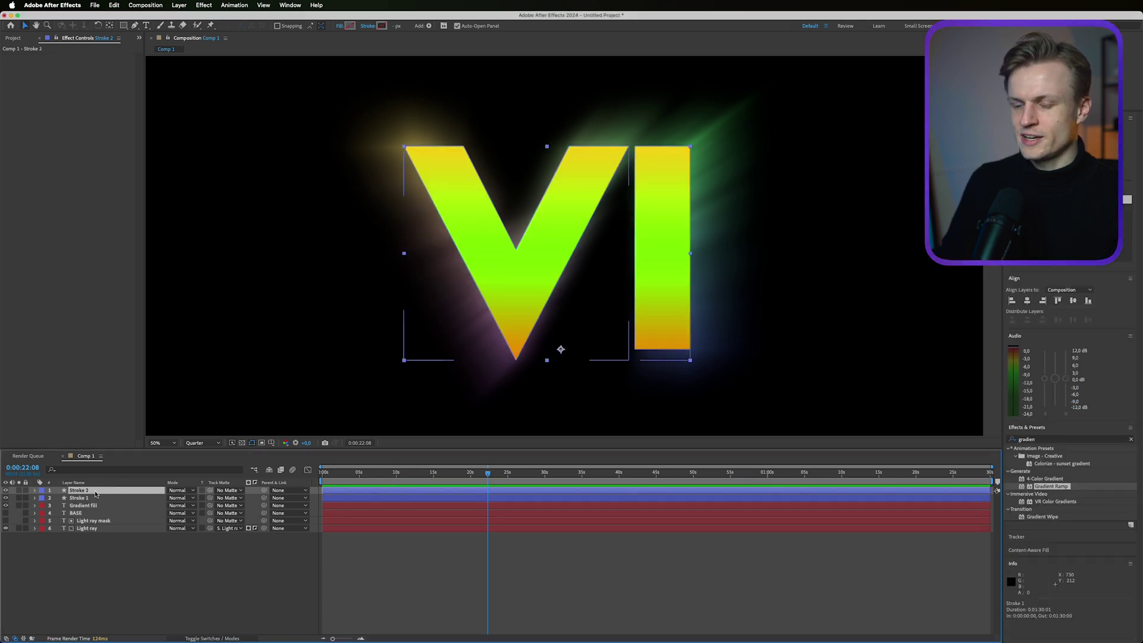
- Hide the Stroke 2 layer and add a Gradient Stroke to the contents of Stroke 1
{"action": "left_click", "coordinate": [89, 497]}
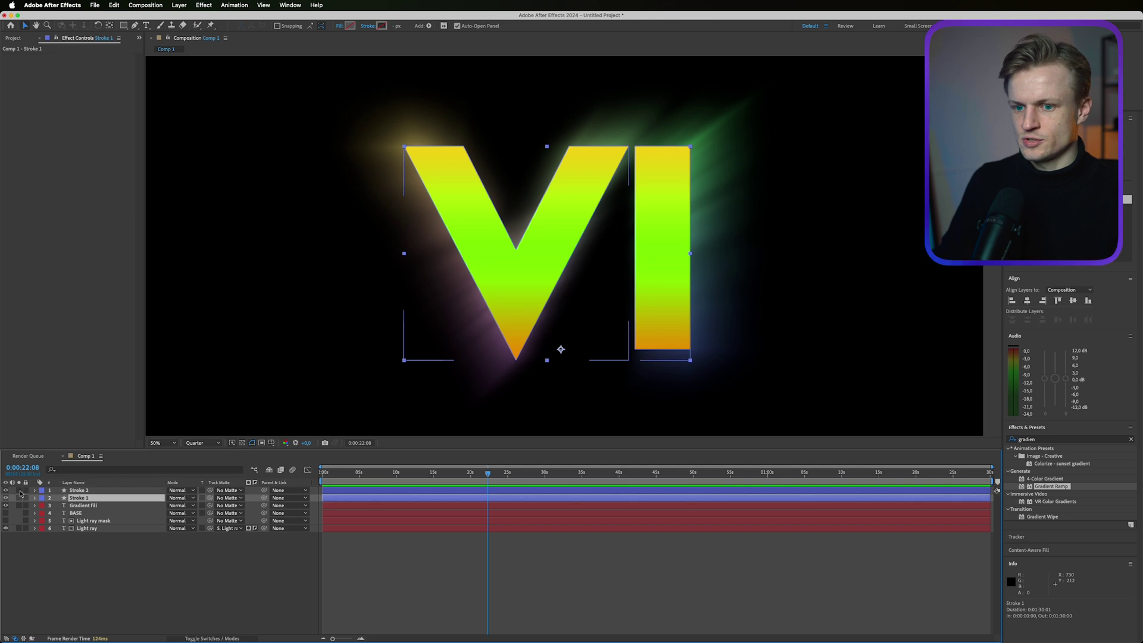
{"action": "left_click", "coordinate": [5, 490]}
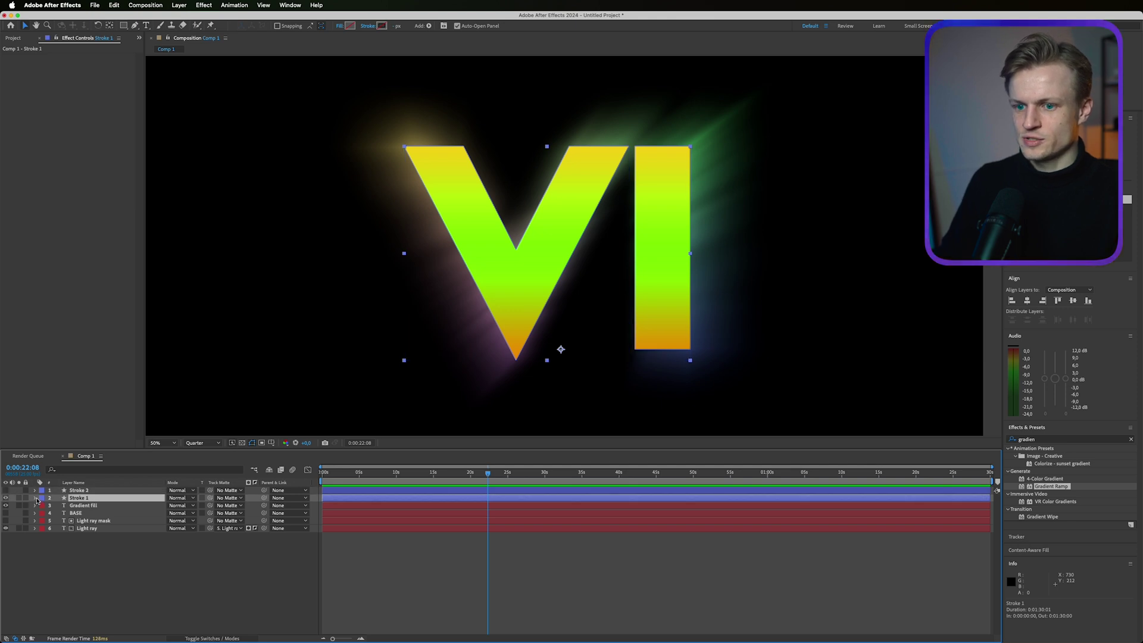
{"action": "left_click", "coordinate": [35, 498]}
{"action": "left_click", "coordinate": [43, 505]}
{"action": "left_click", "coordinate": [254, 506]}
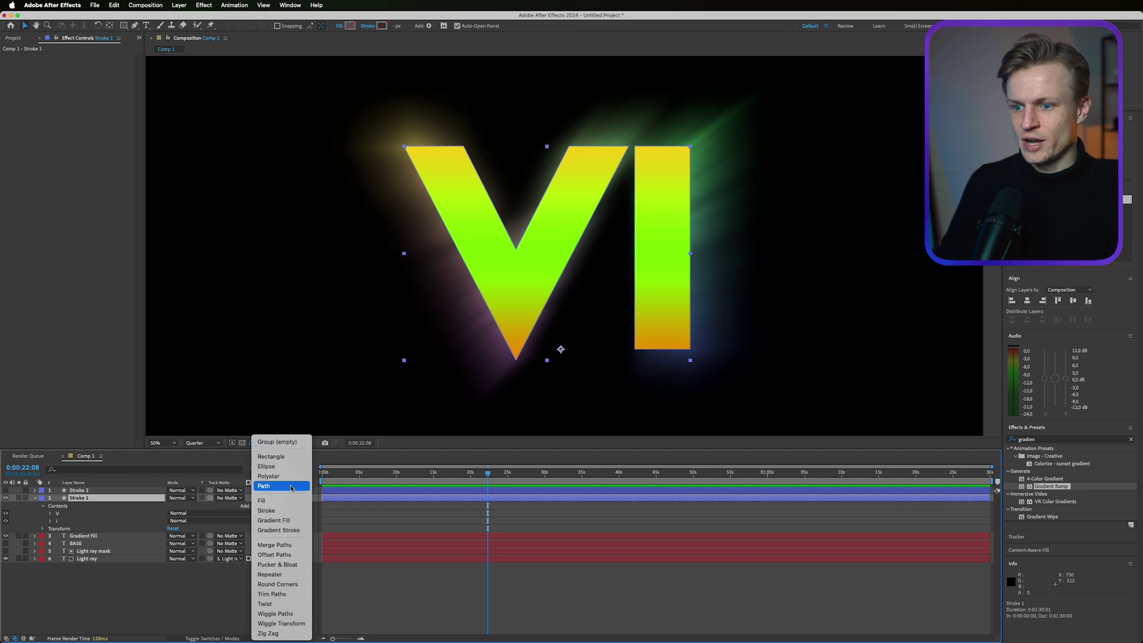
{"action": "left_click", "coordinate": [283, 530]}
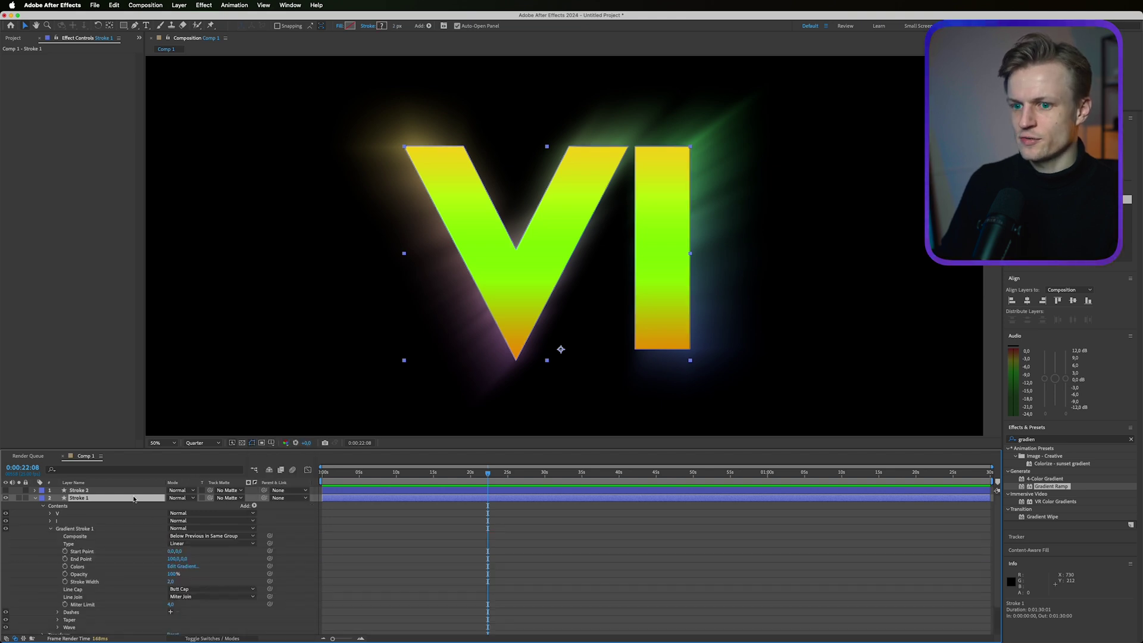
- Widen the stroke around the letters on Stroke 1 to about 51 px
{"action": "left_click_drag", "start_coordinate": [394, 27], "coordinate": [418, 26]}
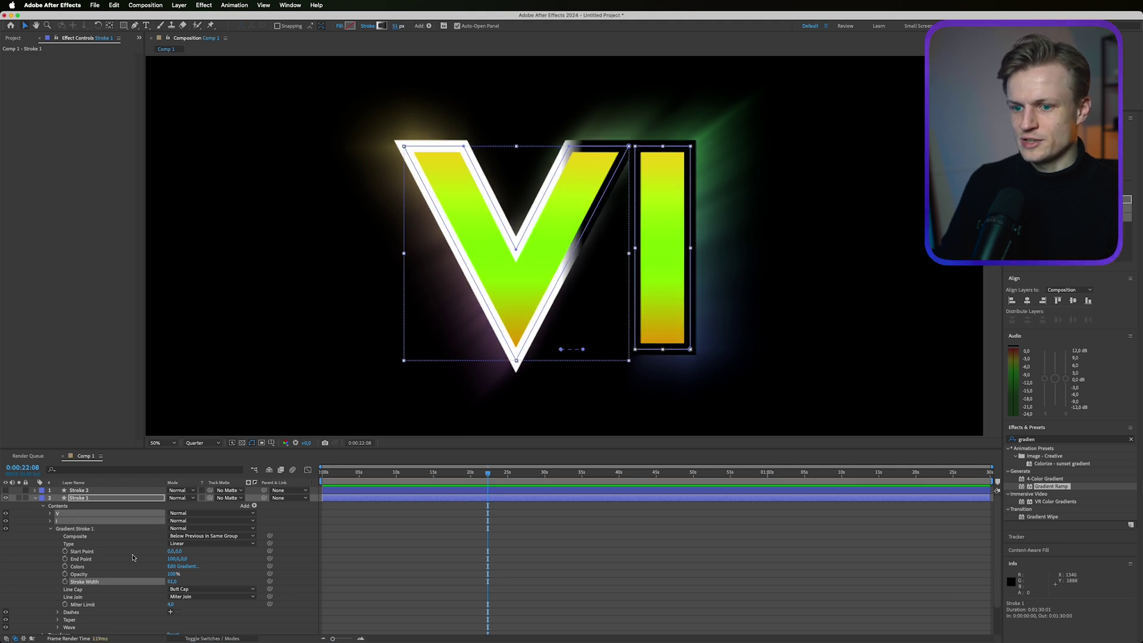
{"action": "left_click", "coordinate": [88, 580]}
{"action": "scroll", "coordinate": [94, 570], "scroll_direction": "down", "scroll_amount": 1}
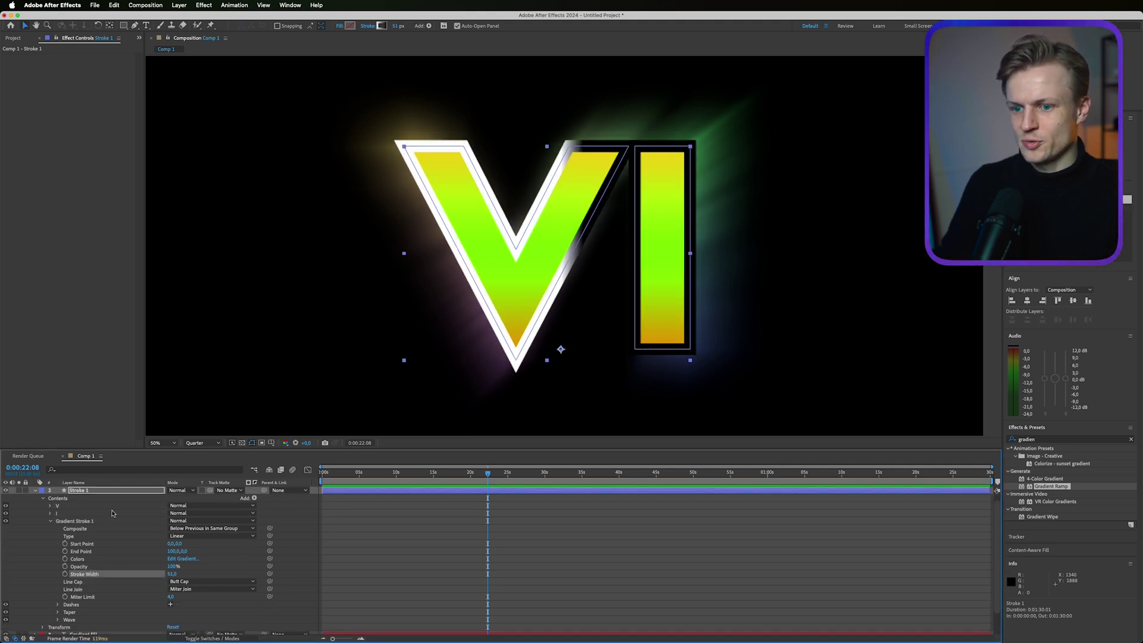
- Color the layer-level Gradient Stroke of Stroke 1 from bright purple at the start to dark purple 2E0954 at the end
{"action": "left_click", "coordinate": [84, 520]}
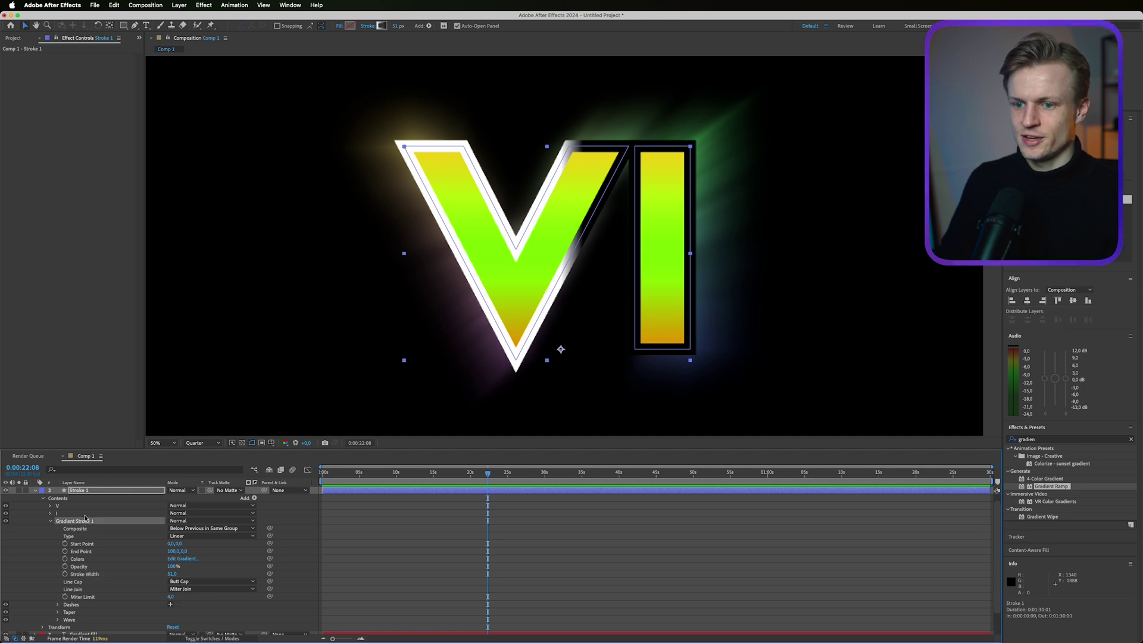
{"action": "left_click", "coordinate": [179, 559]}
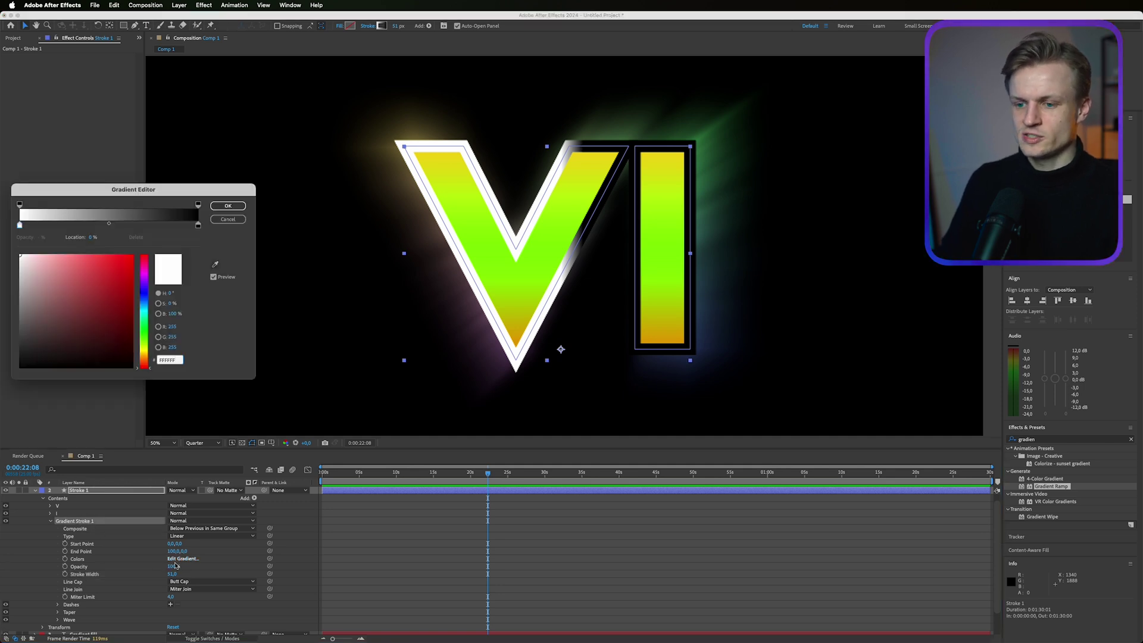
{"action": "left_click_drag", "start_coordinate": [135, 189], "coordinate": [626, 384]}
{"action": "left_click", "coordinate": [639, 491]}
{"action": "left_click_drag", "start_coordinate": [615, 490], "coordinate": [628, 448]}
{"action": "left_click", "coordinate": [635, 478]}
{"action": "left_click", "coordinate": [690, 419]}
{"action": "left_click_drag", "start_coordinate": [614, 510], "coordinate": [610, 523]}
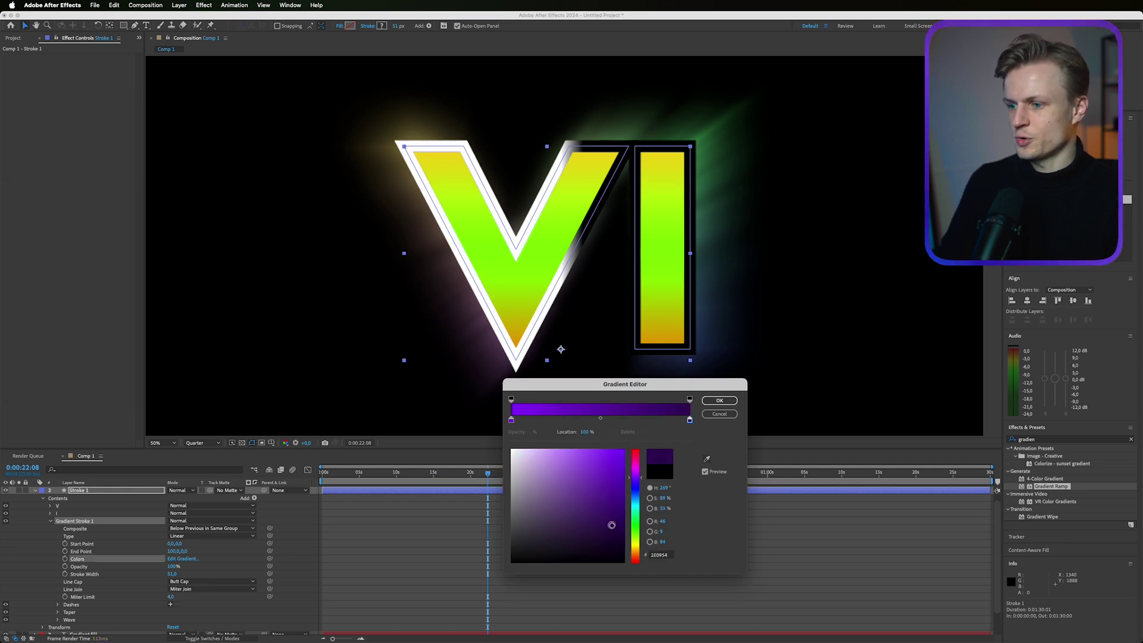
{"action": "left_click", "coordinate": [612, 525]}
{"action": "key", "text": "Return"}
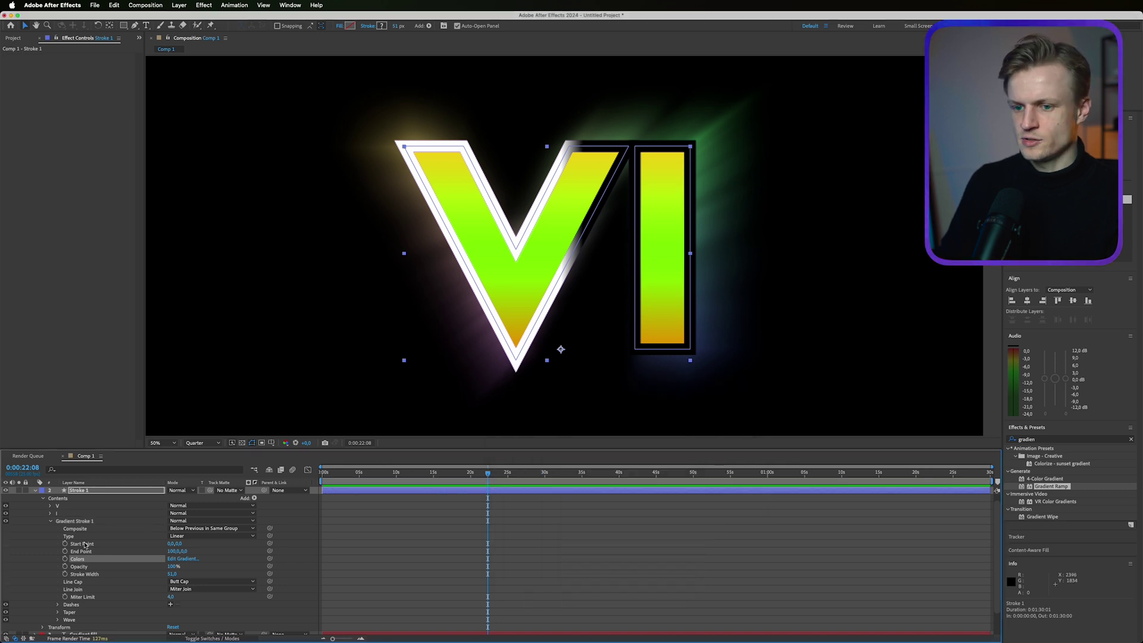
- Move the purple Gradient Stroke into the V group of Stroke 1, above the group's existing Gradient Stroke
{"action": "left_click", "coordinate": [83, 552]}
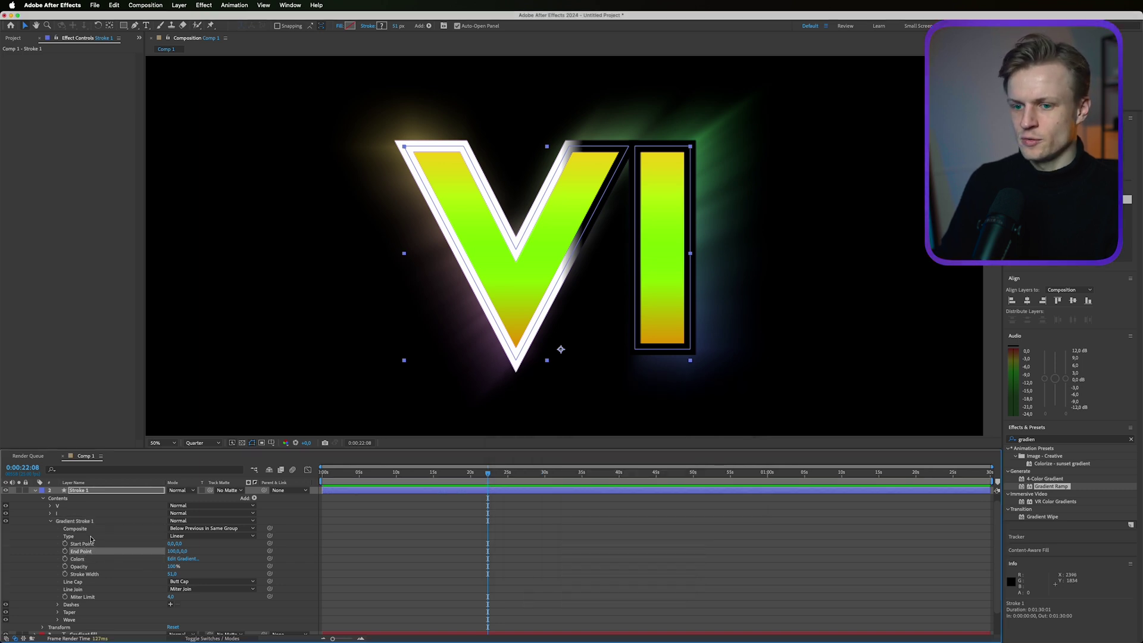
{"action": "left_click", "coordinate": [75, 521]}
{"action": "left_click", "coordinate": [50, 505]}
{"action": "scroll", "coordinate": [51, 507], "scroll_direction": "up", "scroll_amount": 1}
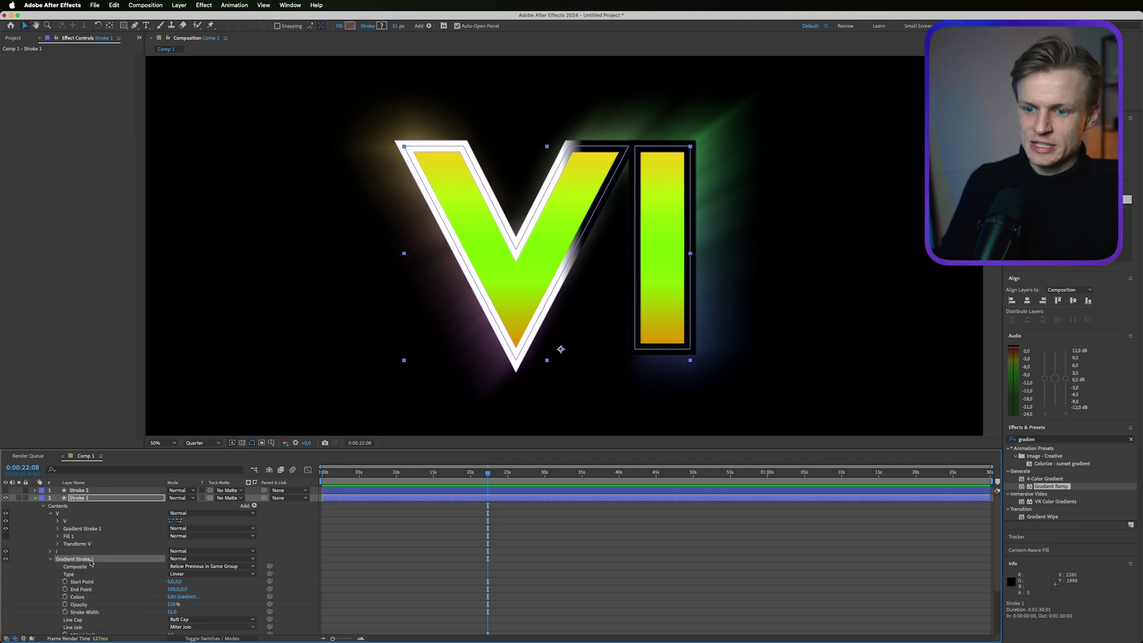
{"action": "left_click_drag", "start_coordinate": [90, 563], "coordinate": [102, 529]}
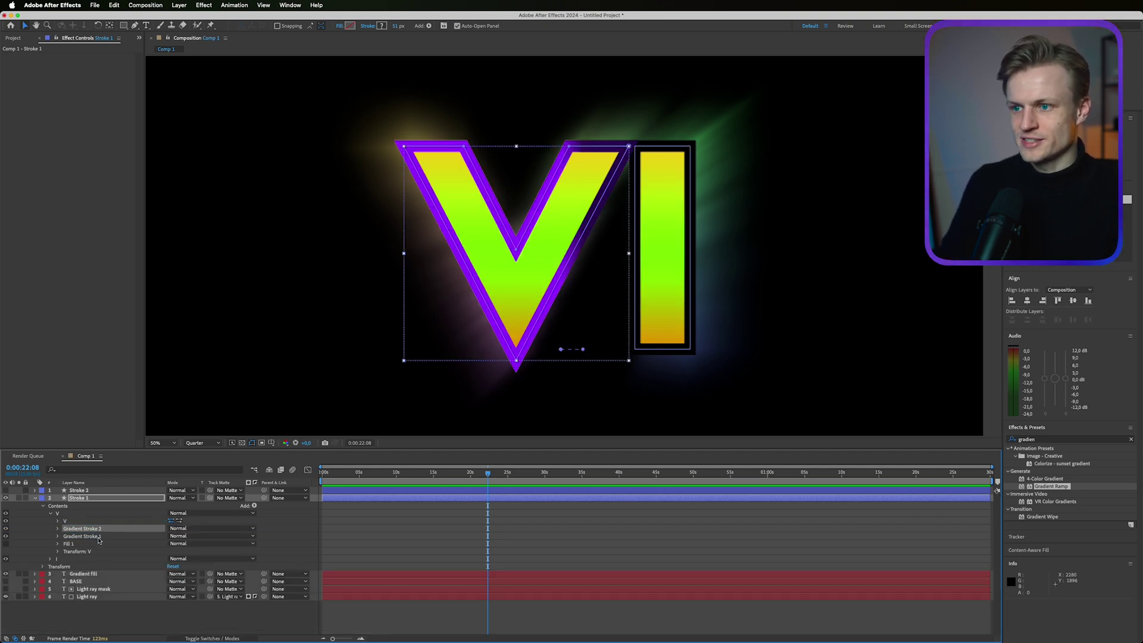
- Delete the V group's original Gradient Stroke and run its remaining purple gradient nearly vertically from the V's top edge to just below its tip
{"action": "key", "text": "Delete"}
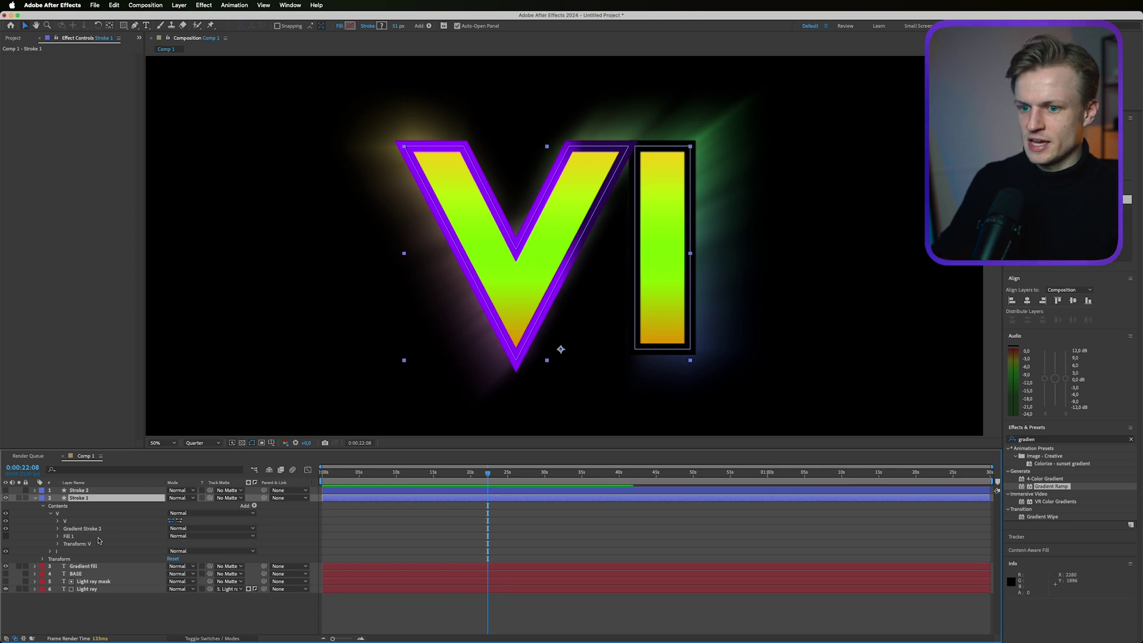
{"action": "left_click", "coordinate": [99, 531]}
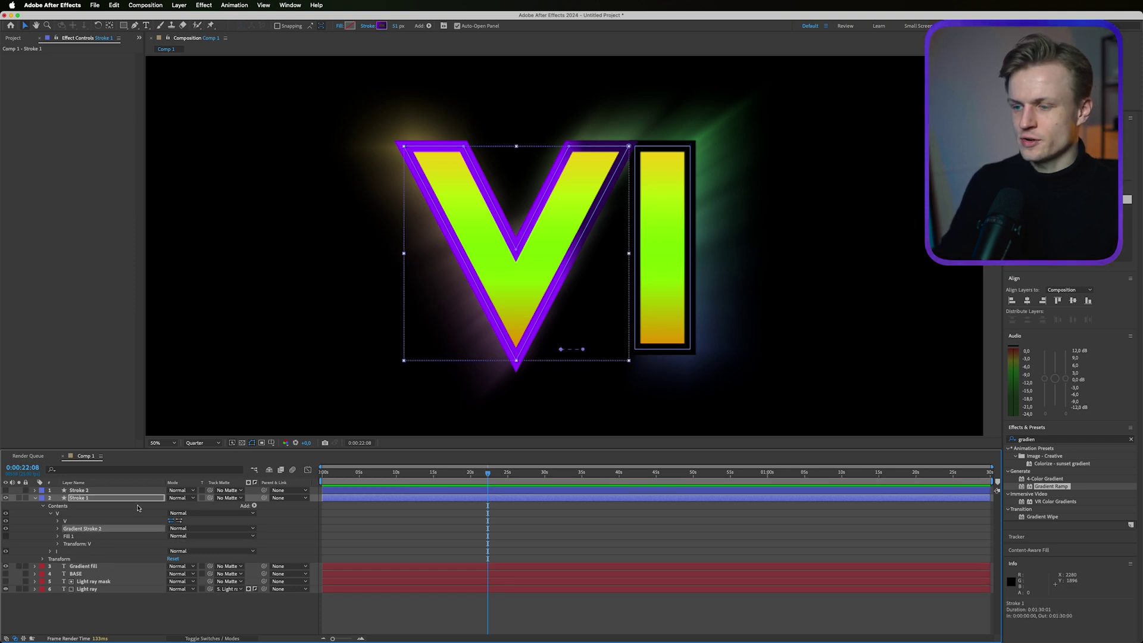
{"action": "left_click_drag", "start_coordinate": [561, 349], "coordinate": [516, 152]}
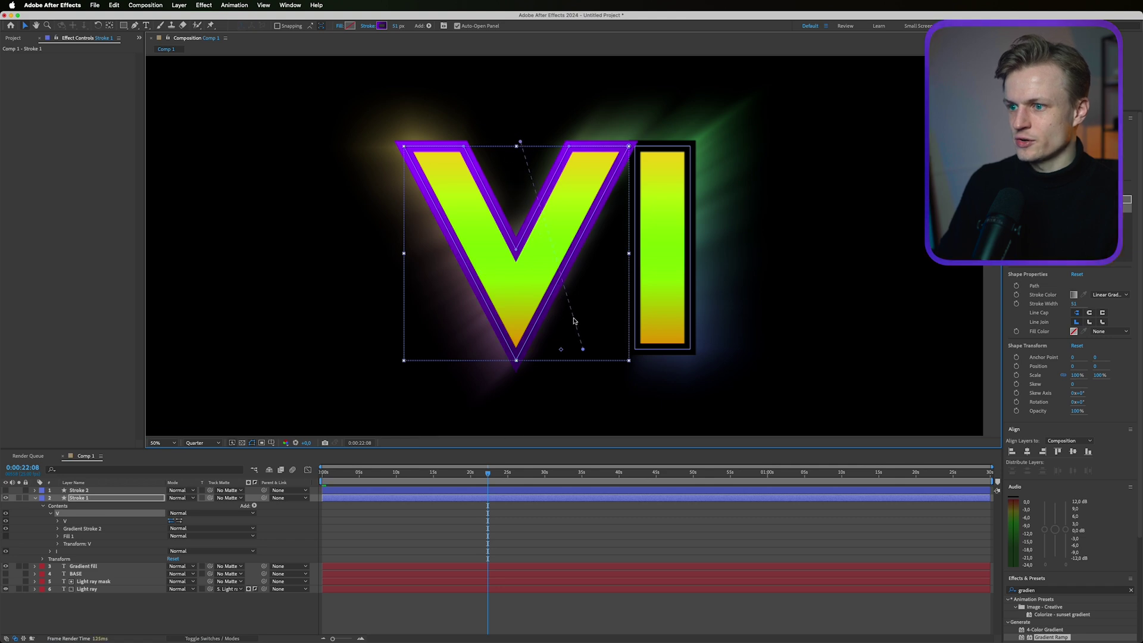
{"action": "left_click_drag", "start_coordinate": [583, 350], "coordinate": [522, 377]}
{"action": "scroll", "coordinate": [536, 346], "scroll_direction": "up", "scroll_amount": 2}
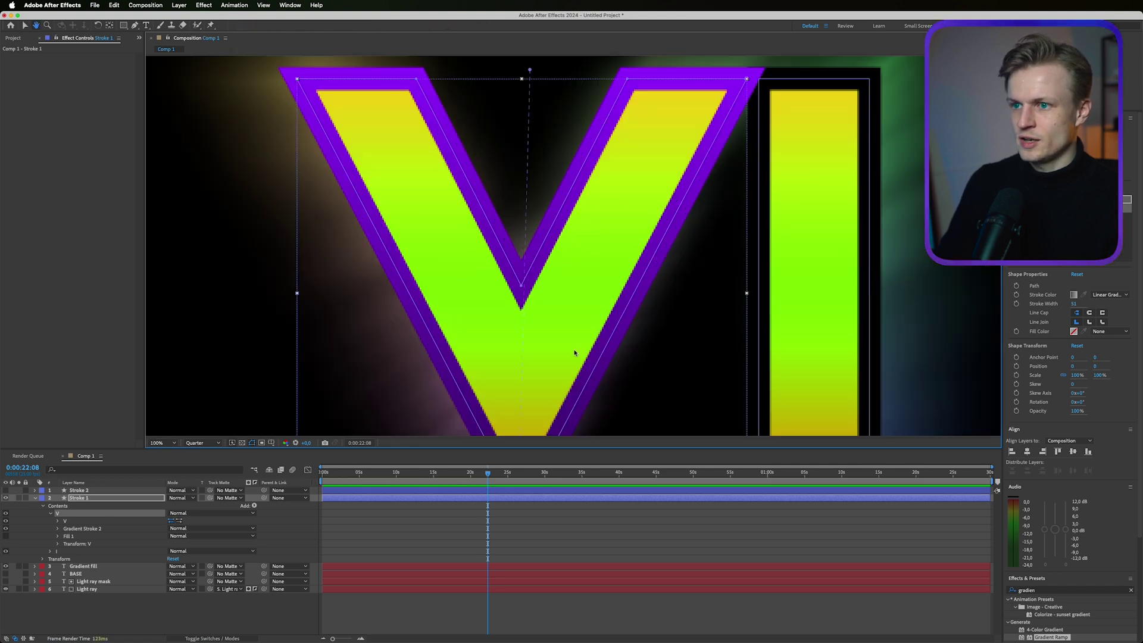
{"action": "scroll", "coordinate": [569, 249], "scroll_direction": "down", "scroll_amount": 2}
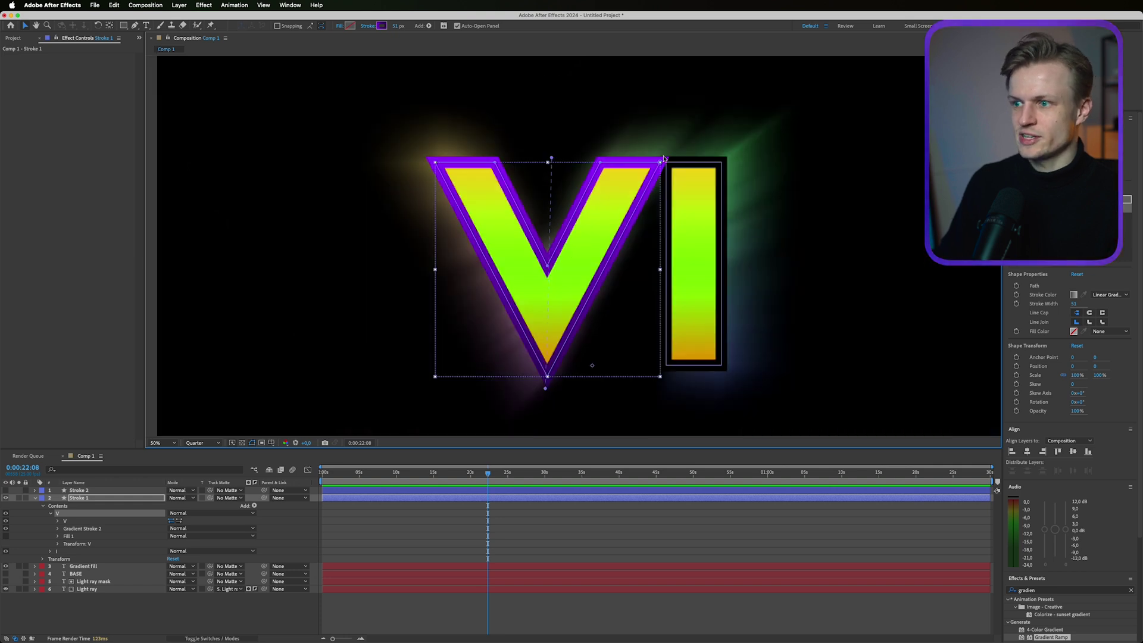
- Add an Offset Paths operator to the V group of Stroke 1
{"action": "left_click", "coordinate": [58, 529]}
{"action": "left_click", "coordinate": [89, 529]}
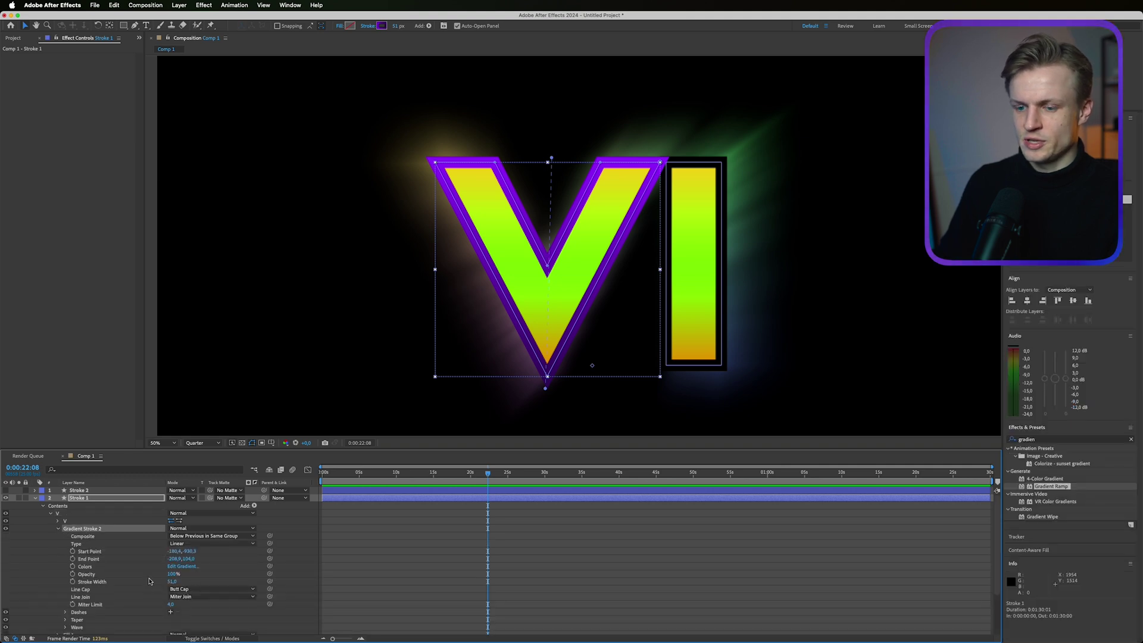
{"action": "left_click", "coordinate": [110, 513]}
{"action": "left_click", "coordinate": [110, 501]}
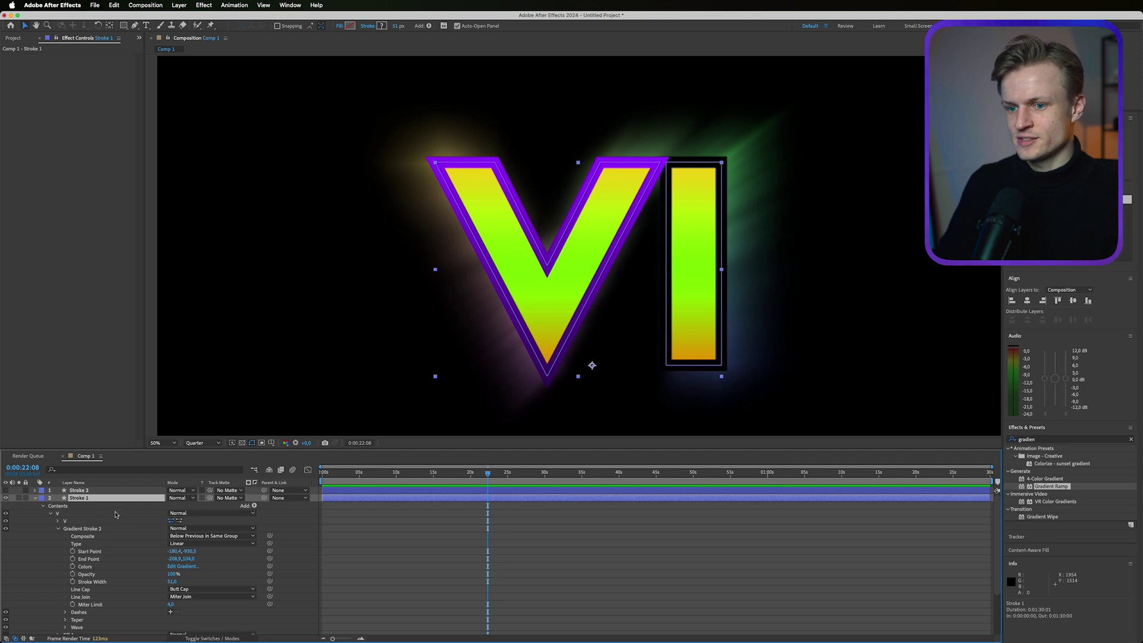
{"action": "left_click", "coordinate": [117, 514]}
{"action": "left_click", "coordinate": [255, 506]}
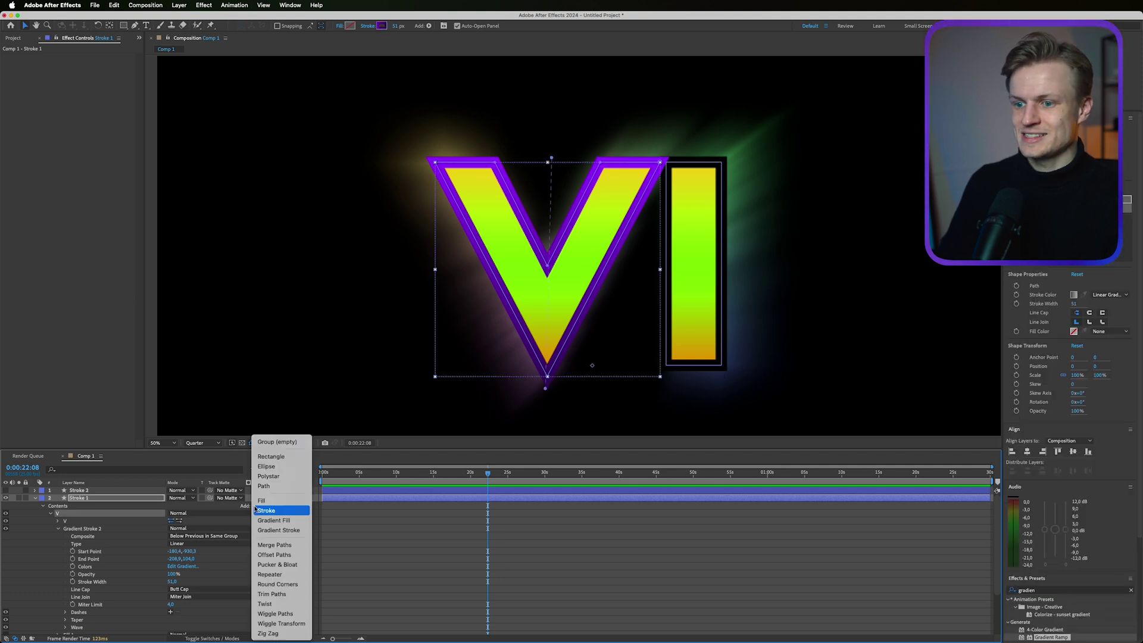
{"action": "left_click", "coordinate": [293, 556]}
{"action": "left_click", "coordinate": [58, 529]}
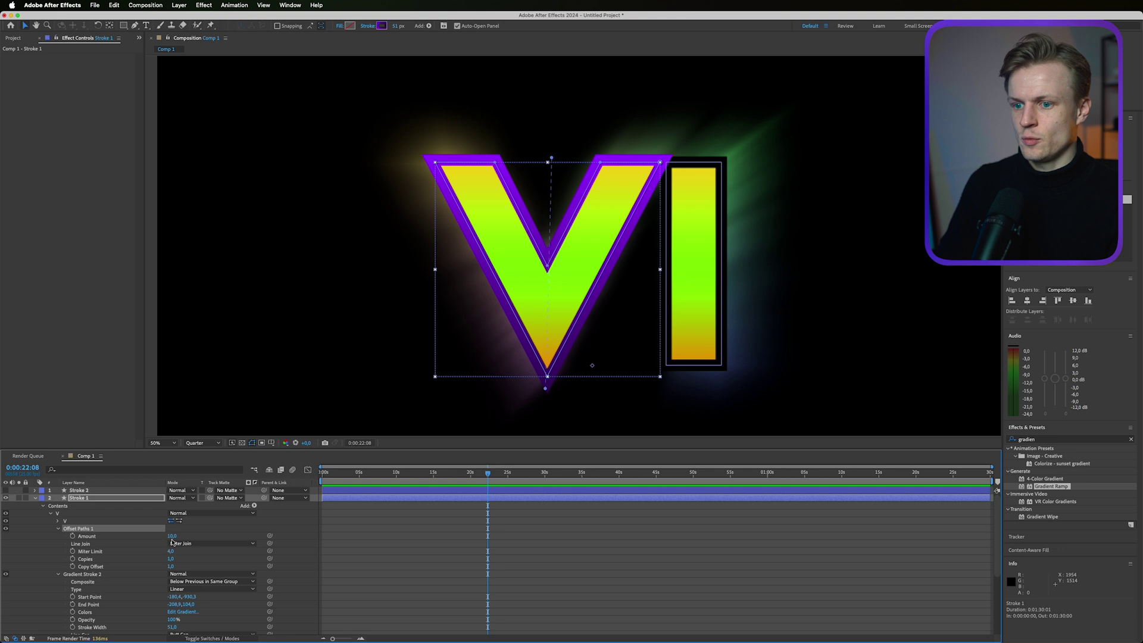
- Offset the V's path inward with an amount of about -24.6, aligning the wide stroke's outer edge with the letter's edge
{"action": "left_click_drag", "start_coordinate": [173, 536], "coordinate": [153, 538]}
{"action": "scroll", "coordinate": [538, 310], "scroll_direction": "up", "scroll_amount": 2}
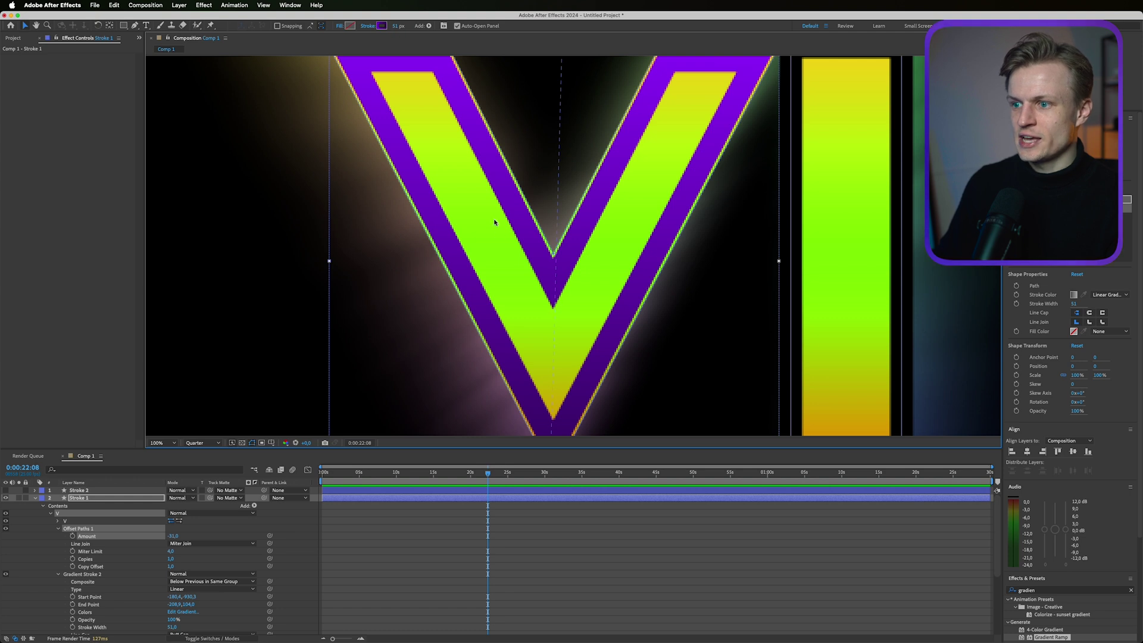
{"action": "key", "text": "space"}
{"action": "left_click_drag", "start_coordinate": [533, 320], "coordinate": [515, 347]}
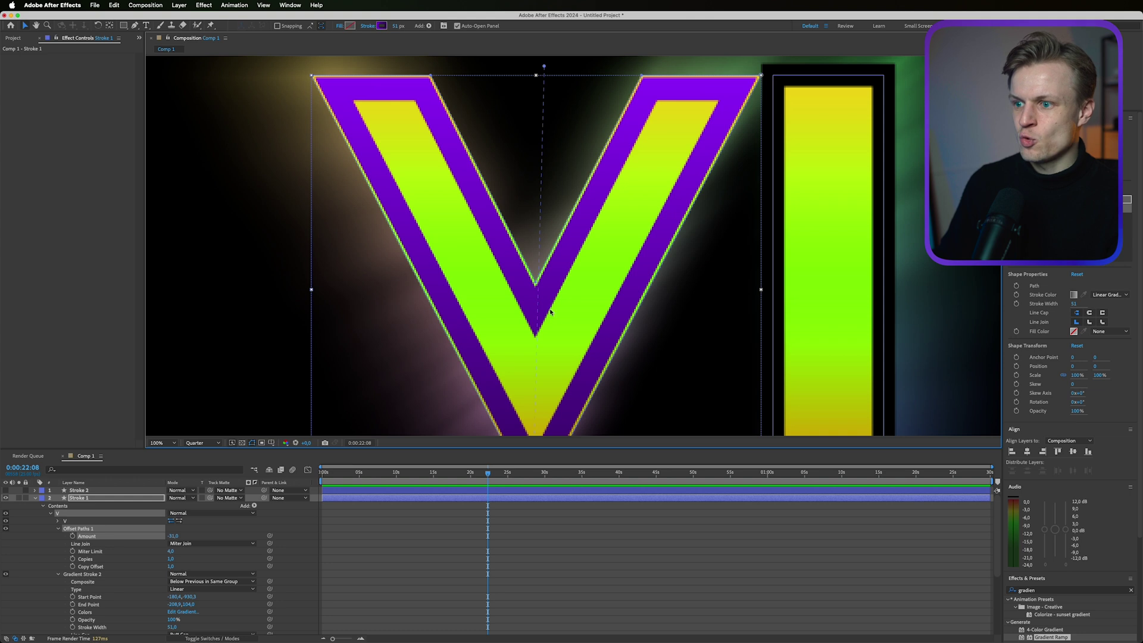
{"action": "left_click_drag", "start_coordinate": [173, 536], "coordinate": [198, 533]}
{"action": "scroll", "coordinate": [136, 544], "scroll_direction": "down", "scroll_amount": 2}
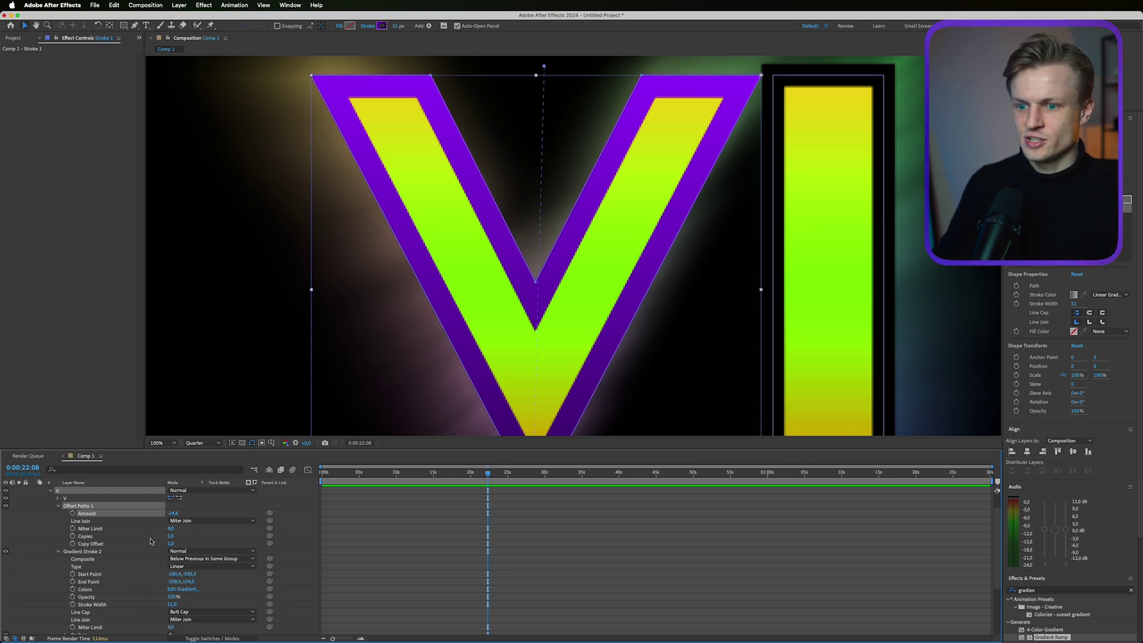
- Set the V's purple stroke width to 23 and its path offset to about -12, keeping the stroke flush with the letter's edge
{"action": "scroll", "coordinate": [176, 585], "scroll_direction": "down", "scroll_amount": 2}
{"action": "left_click_drag", "start_coordinate": [173, 583], "coordinate": [45, 581]}
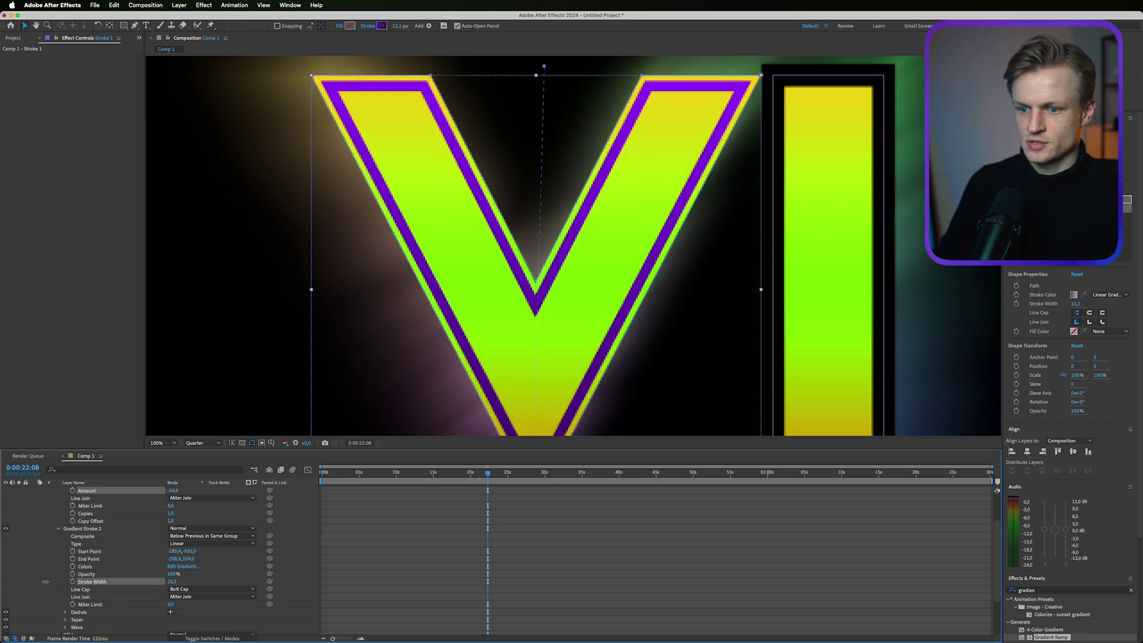
{"action": "left_click", "coordinate": [172, 582]}
{"action": "type", "text": "23"}
{"action": "key", "text": "Return"}
{"action": "scroll", "coordinate": [270, 577], "scroll_direction": "up", "scroll_amount": 2}
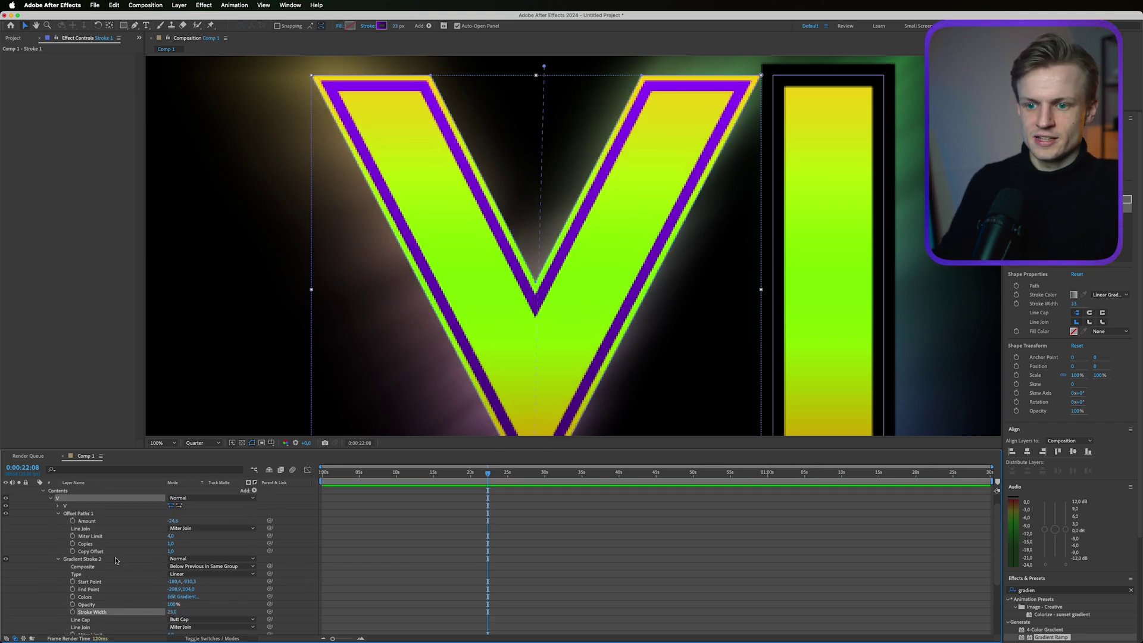
{"action": "mouse_move", "coordinate": [173, 521]}
{"action": "left_mouse_down"}
{"action": "mouse_move", "coordinate": [155, 522]}
{"action": "mouse_move", "coordinate": [228, 517]}
{"action": "left_mouse_up"}
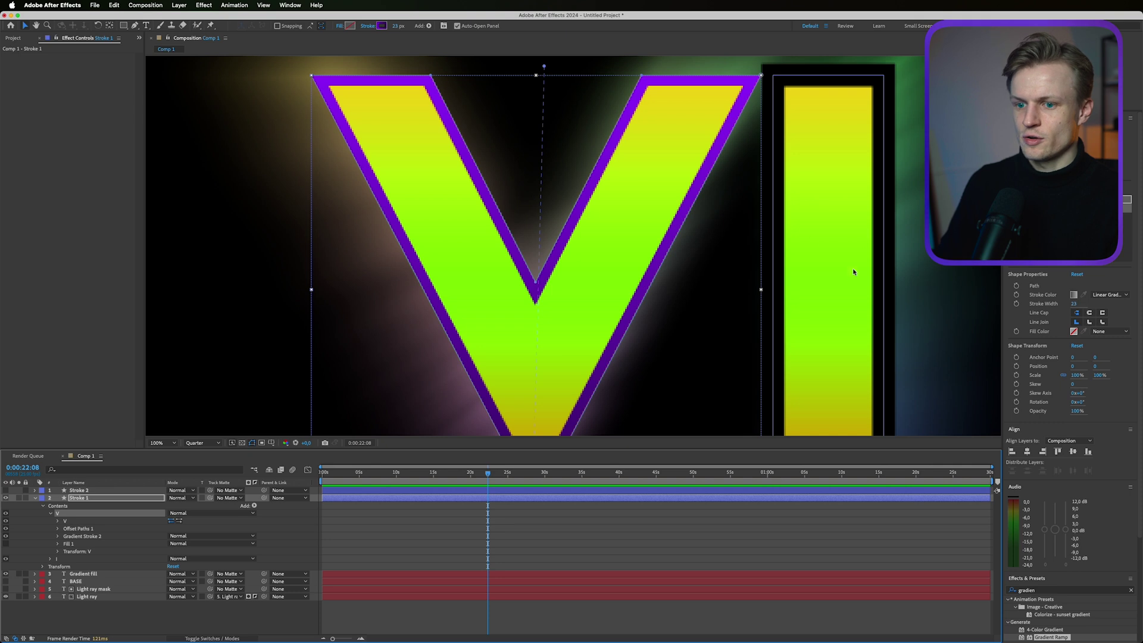
- Replace the I group's Gradient Stroke on Stroke 1 with a copy of the V group's purple Gradient Stroke
{"action": "left_click", "coordinate": [76, 536]}
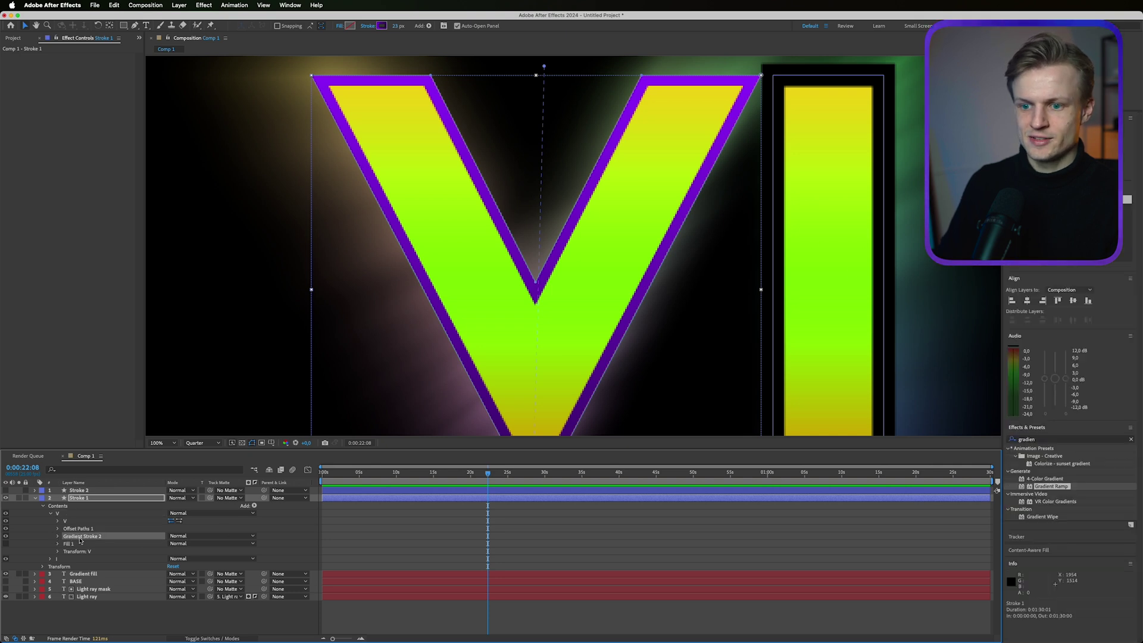
{"action": "left_click", "coordinate": [50, 559]}
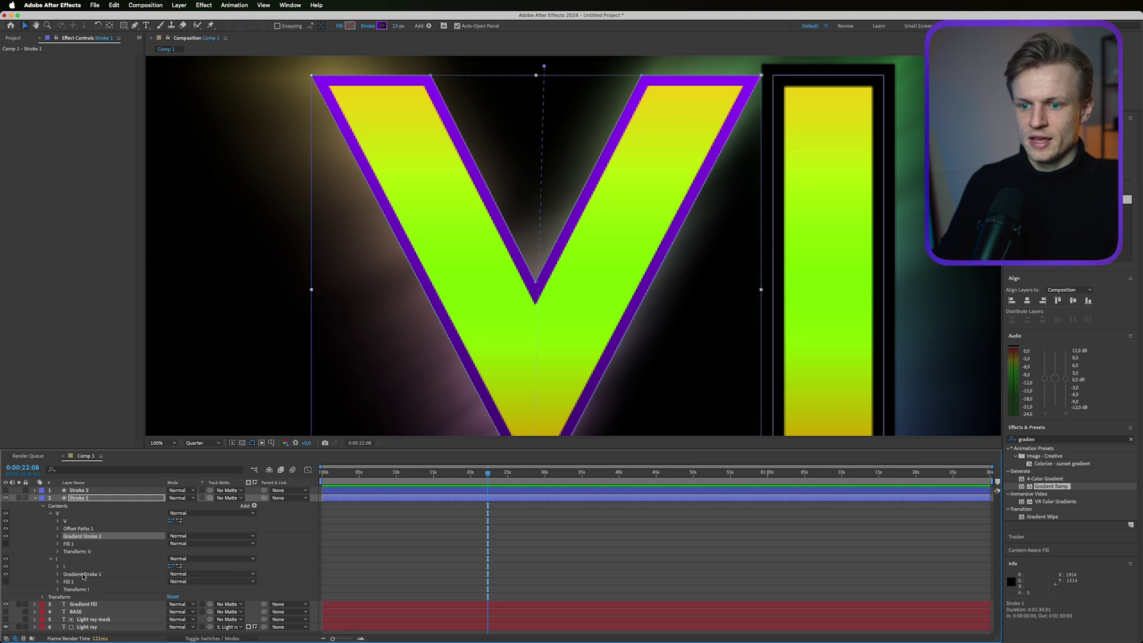
{"action": "left_click", "coordinate": [83, 575]}
{"action": "key", "text": "Delete"}
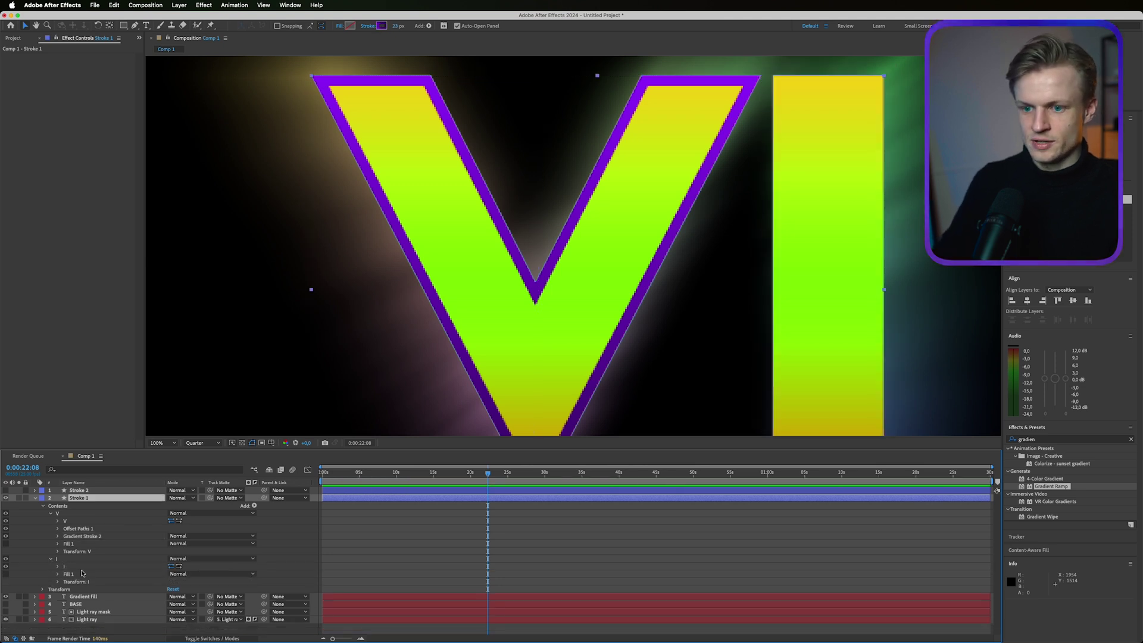
{"action": "left_click", "coordinate": [70, 560]}
{"action": "key", "text": "super+v"}
{"action": "key", "text": "comma"}
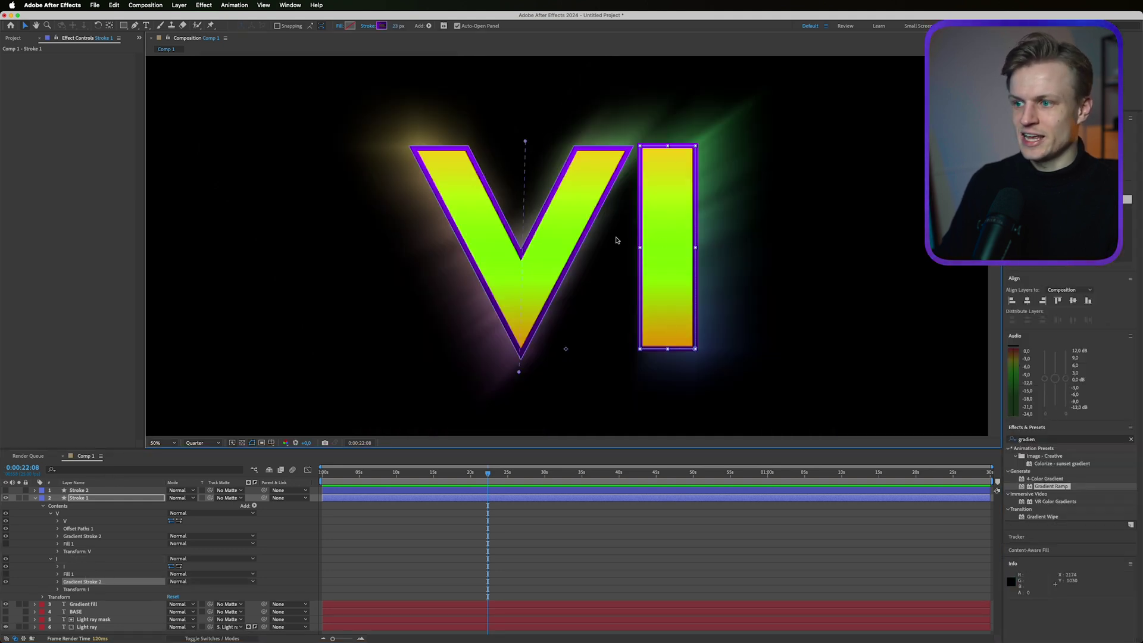
- Delete the old Stroke 2 layer and duplicate Stroke 1 as its replacement
{"action": "left_click", "coordinate": [87, 496]}
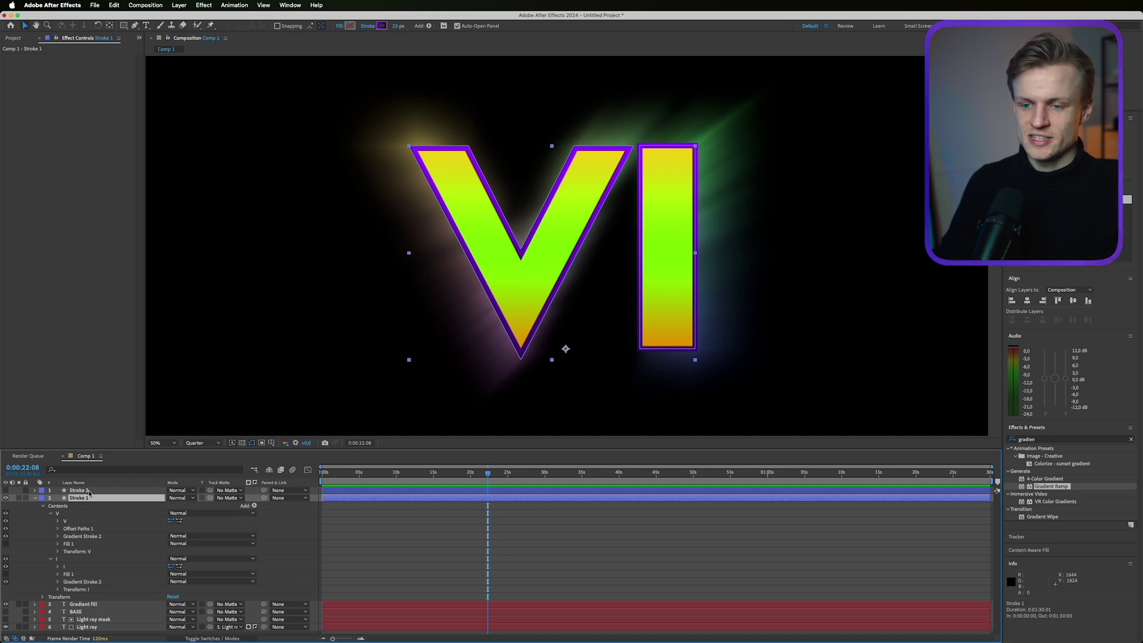
{"action": "left_click", "coordinate": [89, 492]}
{"action": "key", "text": "Delete"}
{"action": "left_click", "coordinate": [89, 492]}
{"action": "key", "text": "ctrl+d"}
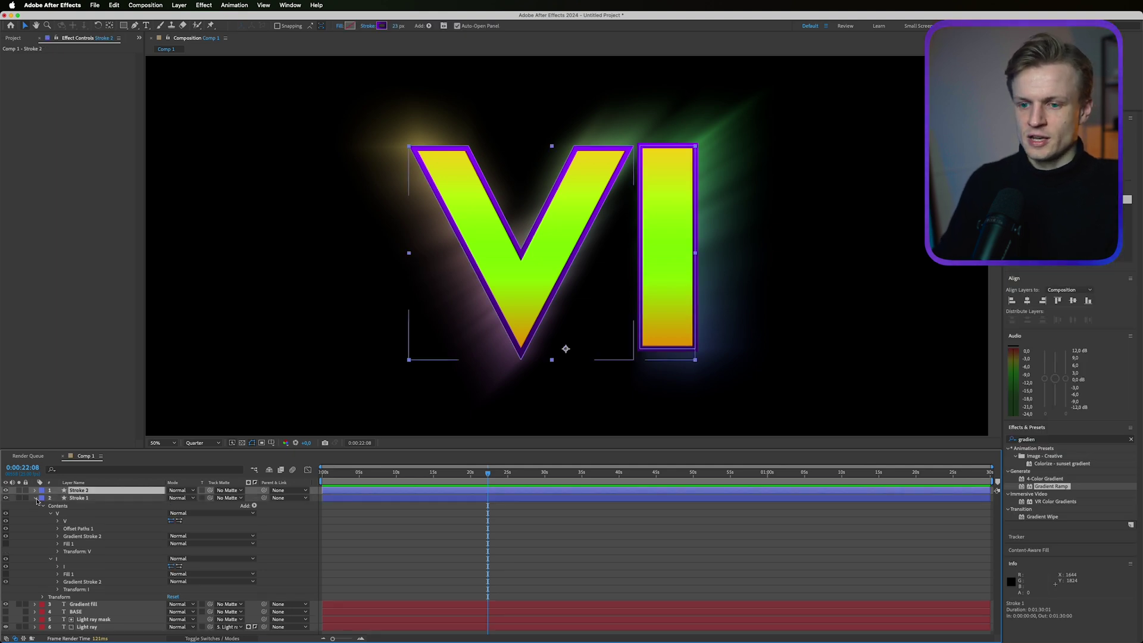
- Change the start color of the V's Gradient Stroke on Stroke 2 from purple to pinkish red
{"action": "left_click", "coordinate": [34, 490]}
{"action": "left_click", "coordinate": [35, 490]}
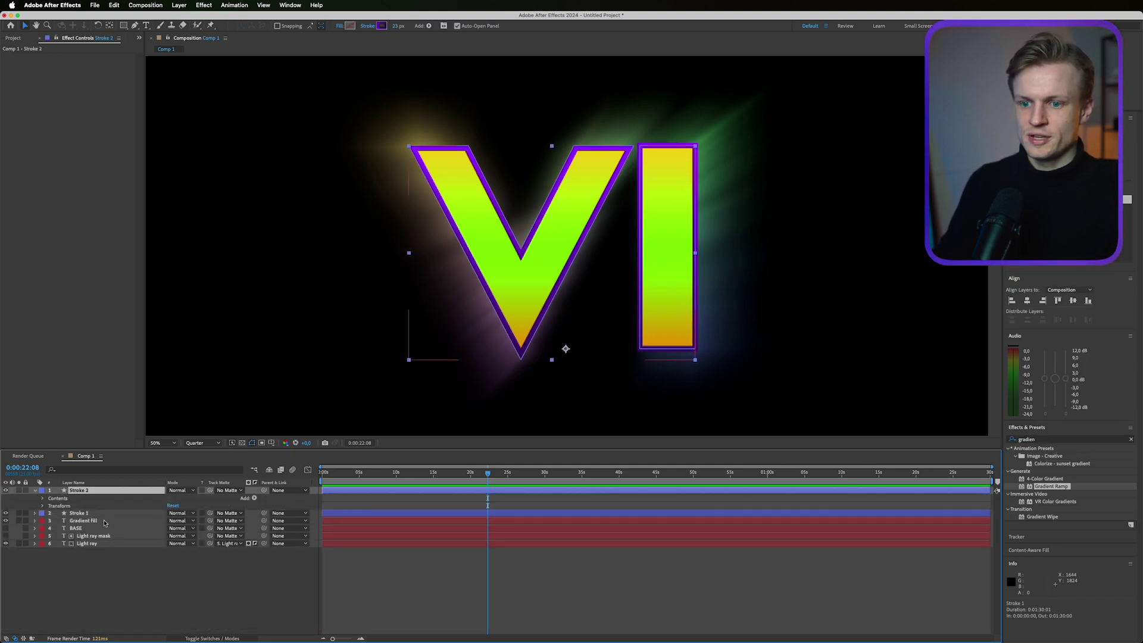
{"action": "left_click", "coordinate": [43, 499]}
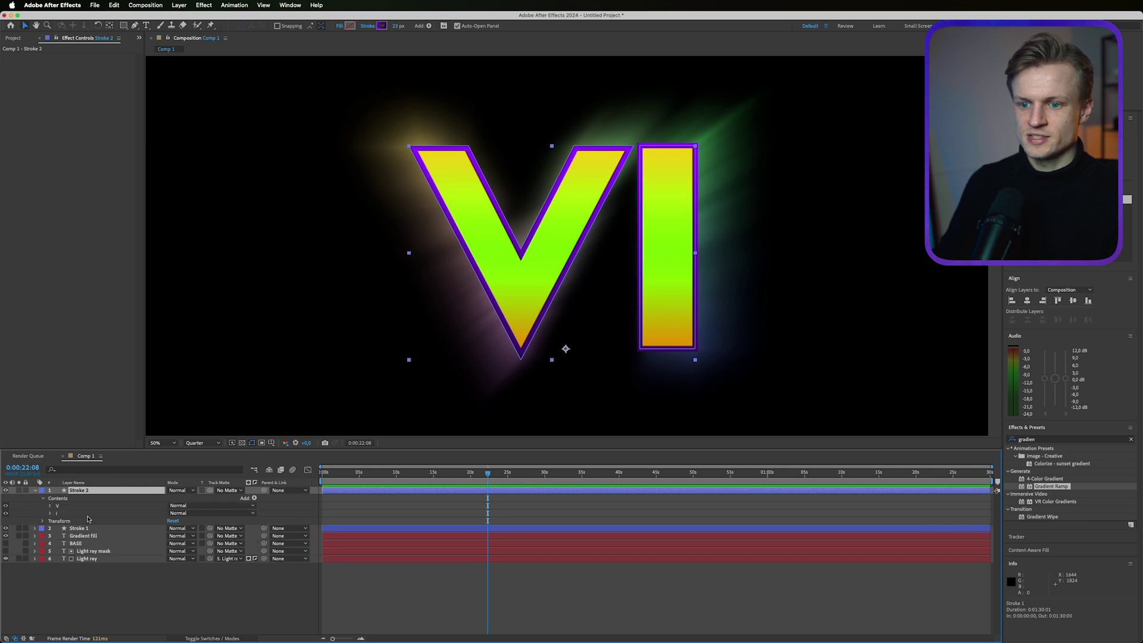
{"action": "left_click", "coordinate": [51, 505]}
{"action": "left_click", "coordinate": [65, 506]}
{"action": "left_click", "coordinate": [58, 528]}
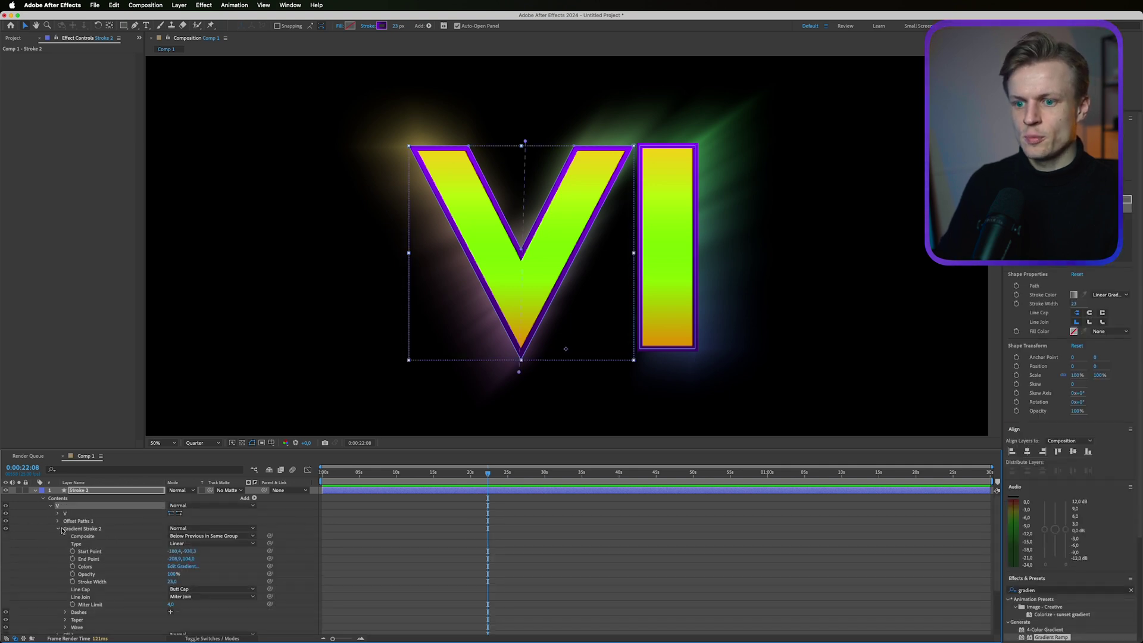
{"action": "left_click", "coordinate": [182, 567]}
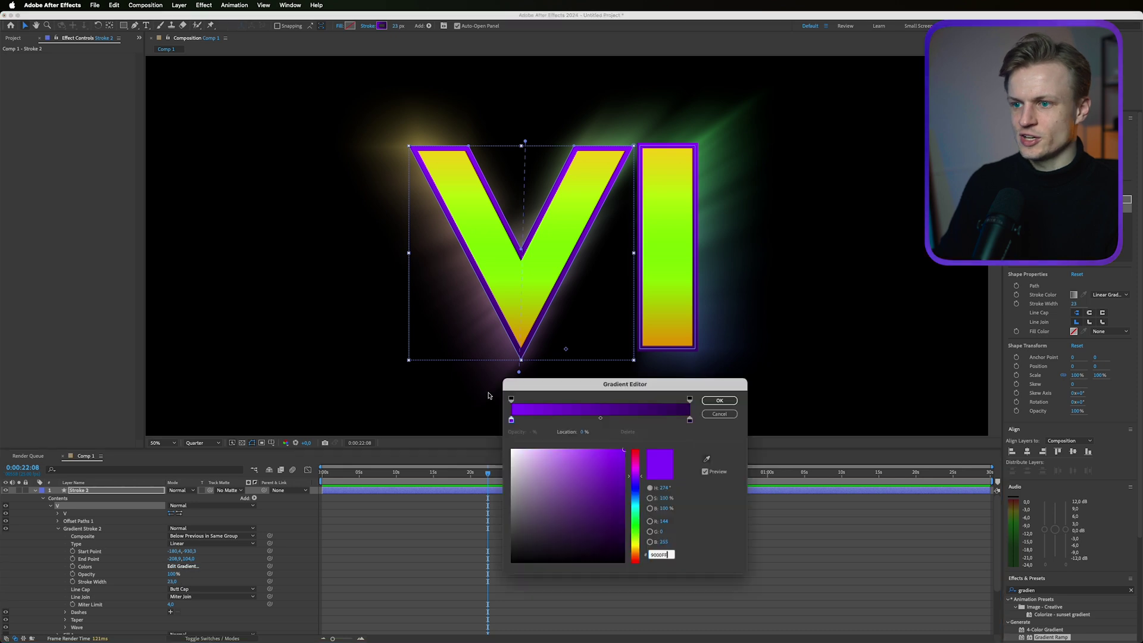
{"action": "left_click", "coordinate": [511, 421]}
{"action": "left_click_drag", "start_coordinate": [636, 476], "coordinate": [637, 455]}
{"action": "left_click", "coordinate": [718, 401]}
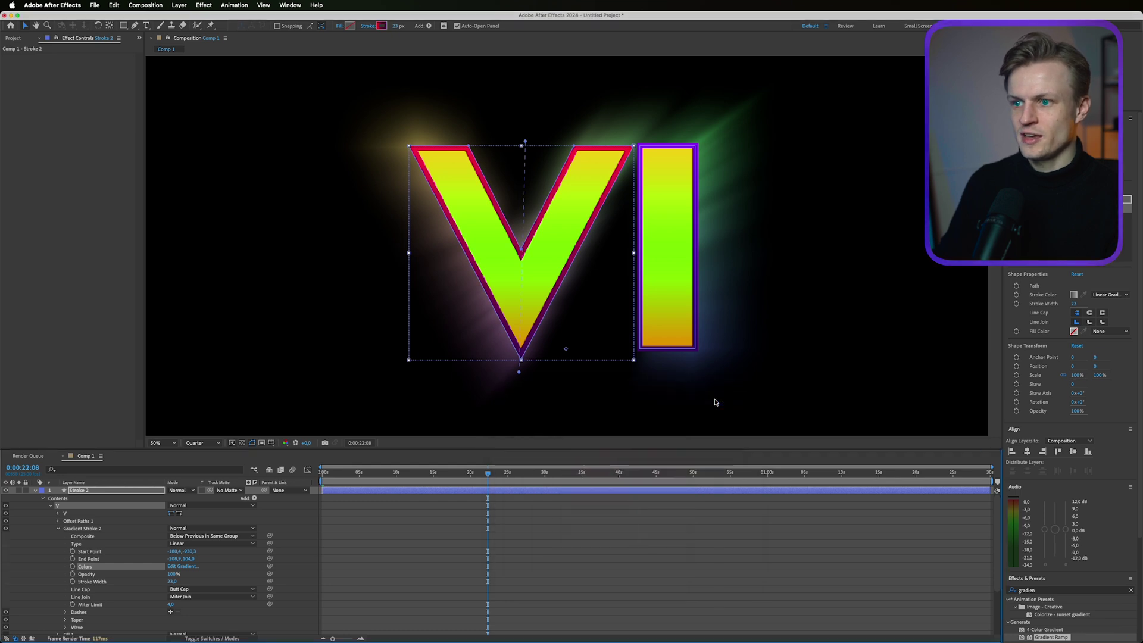
- Set the V's path offset on Stroke 2 to about -34, placing the red stroke just inside the purple one
{"action": "left_click", "coordinate": [58, 522]}
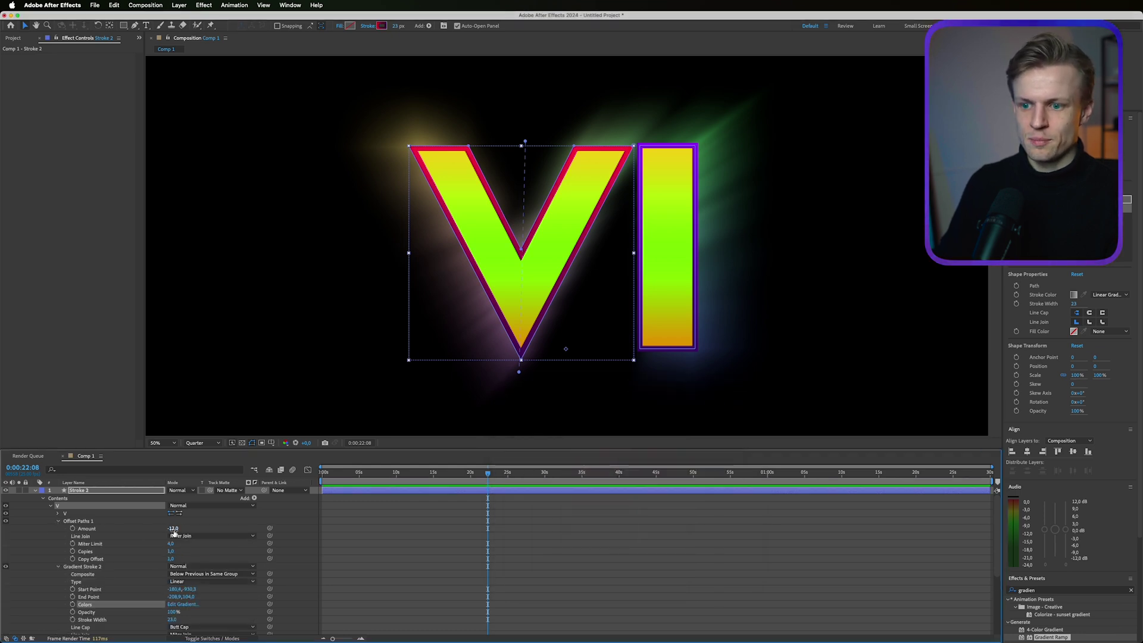
{"action": "left_click_drag", "start_coordinate": [174, 532], "coordinate": [183, 532]}
{"action": "left_click", "coordinate": [196, 528]}
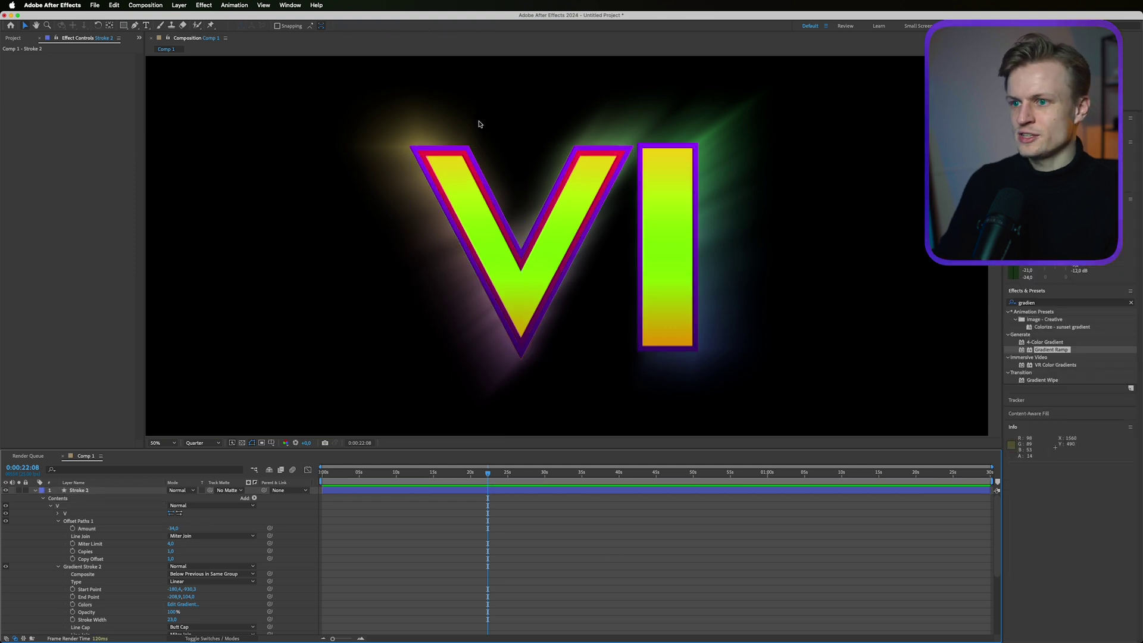
- Replace the I group's Gradient Stroke on Stroke 2 with copies of the V group's Offset Paths and red Gradient Stroke
{"action": "left_click", "coordinate": [59, 521]}
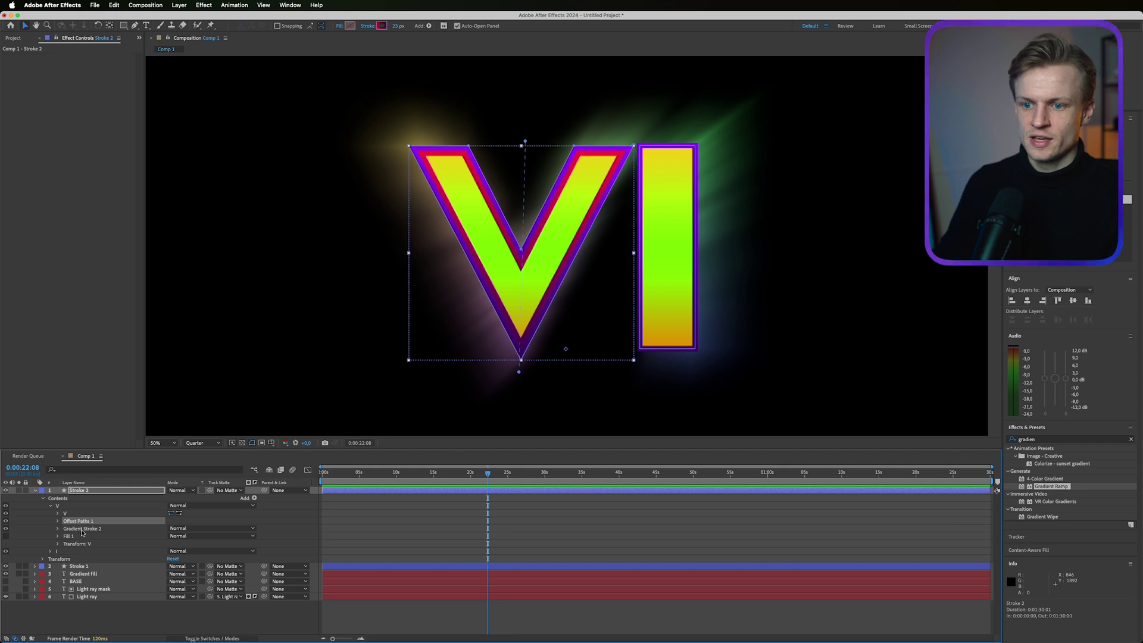
{"action": "left_click", "coordinate": [84, 529], "text": "shift"}
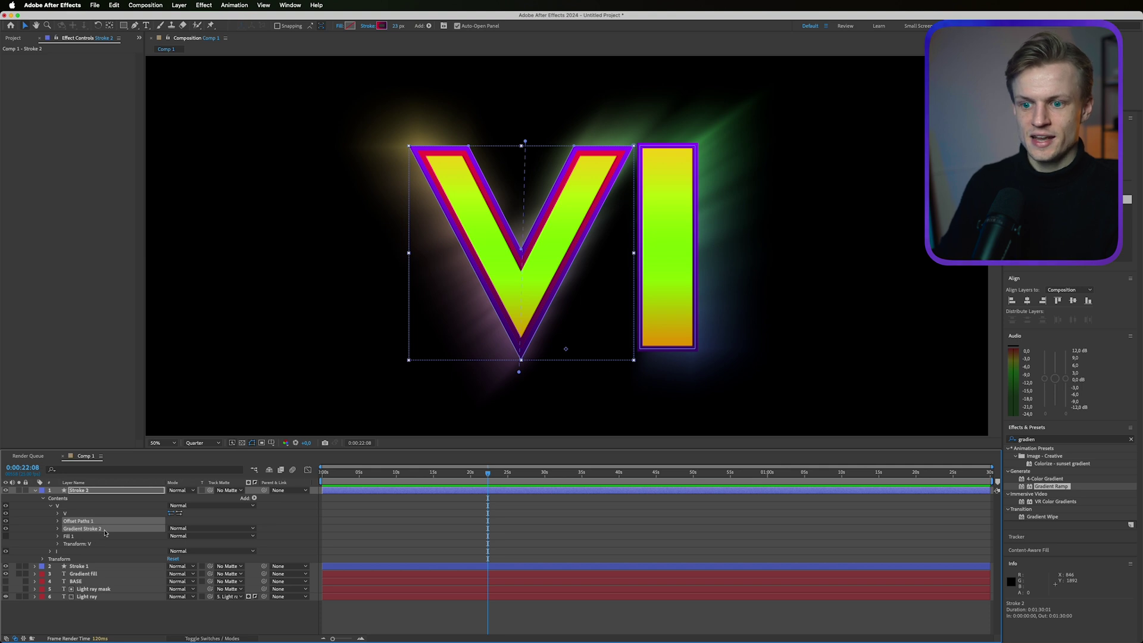
{"action": "left_click", "coordinate": [50, 551]}
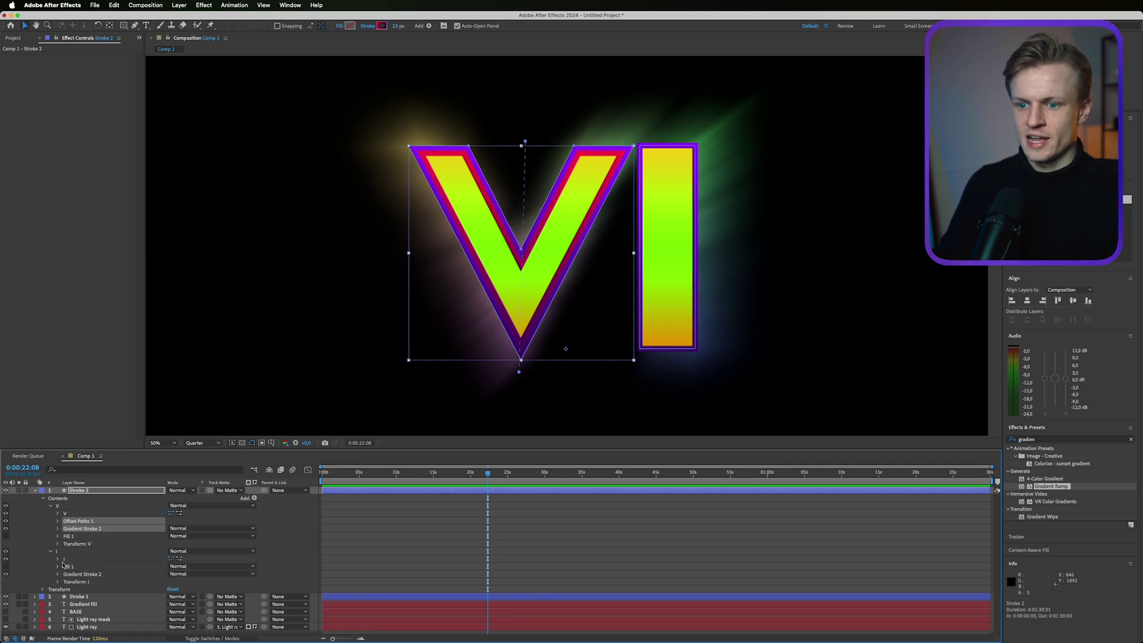
{"action": "left_click", "coordinate": [78, 573]}
{"action": "key", "text": "Delete"}
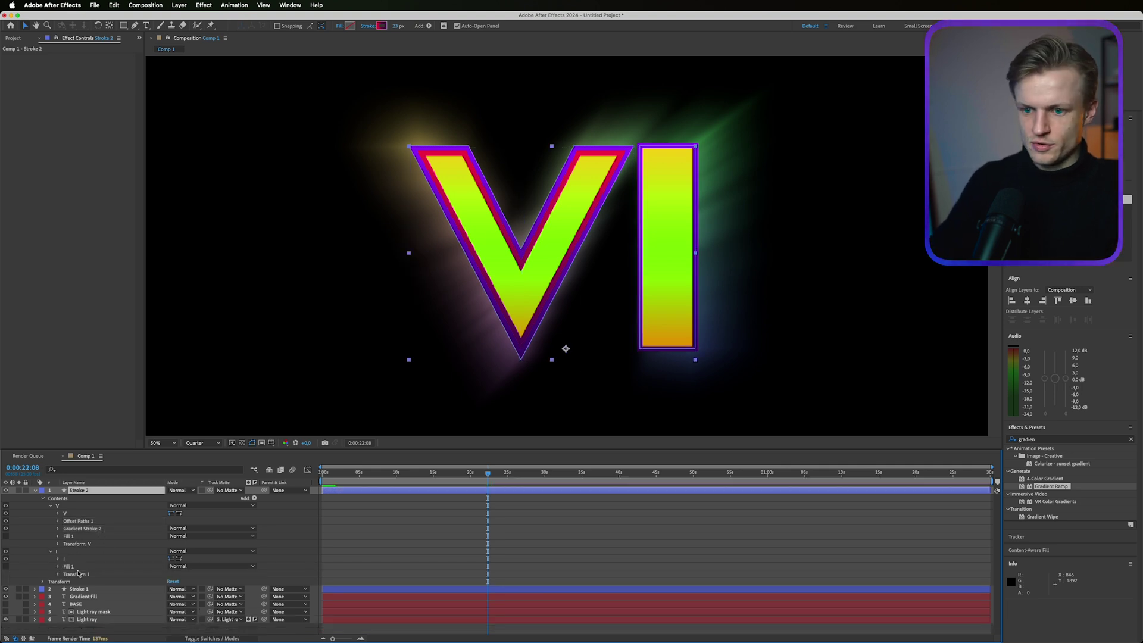
{"action": "left_click", "coordinate": [61, 553]}
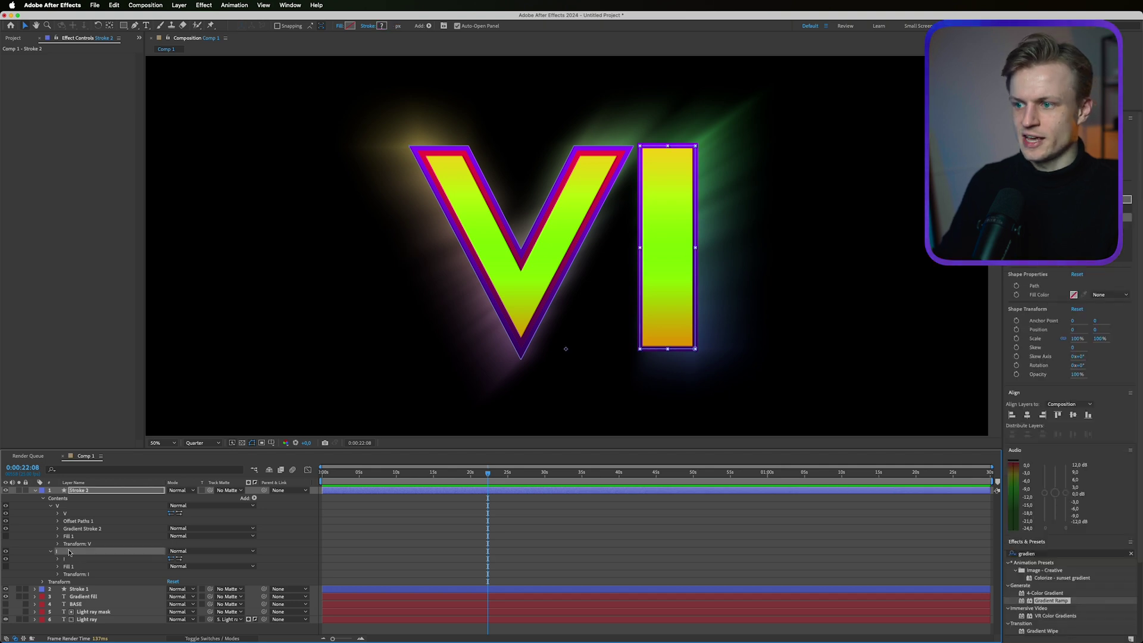
{"action": "key", "text": "super+v"}
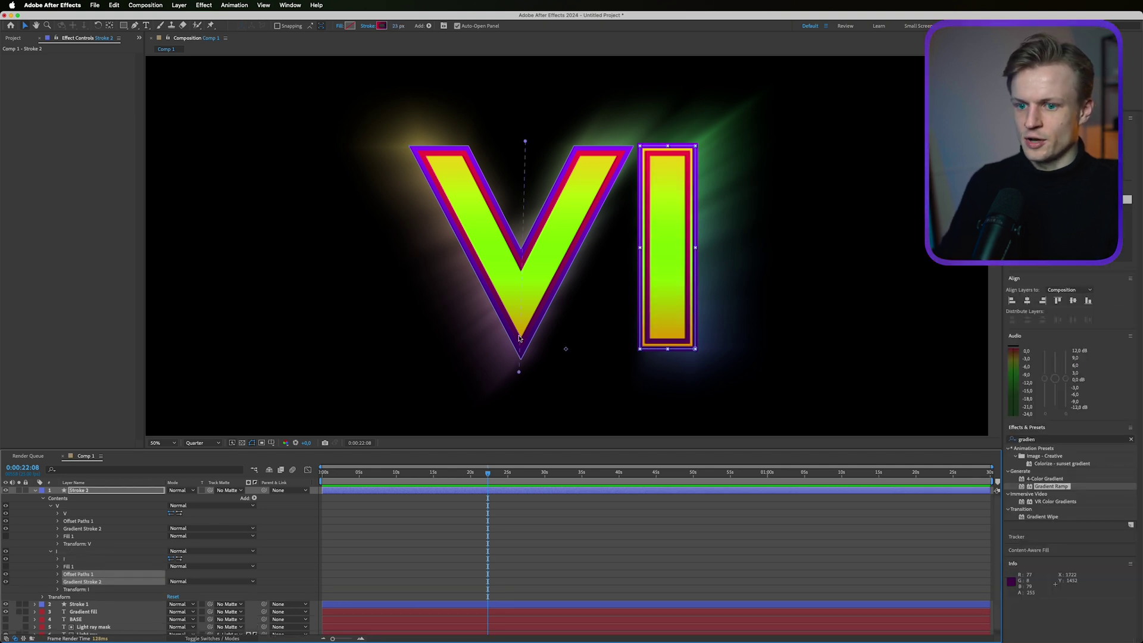
{"action": "key", "text": "period"}
{"action": "left_click_drag", "start_coordinate": [735, 319], "coordinate": [524, 251]}
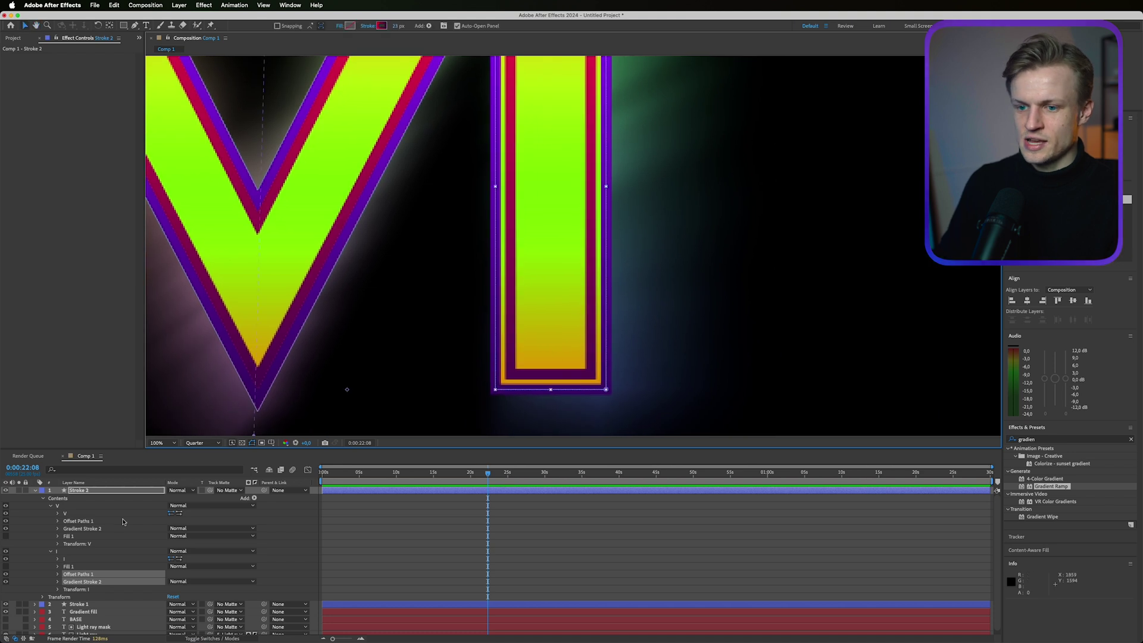
- Set the I's Offset Paths amount on Stroke 2 to about -20, placing its red stroke just inside the purple one
{"action": "left_click", "coordinate": [64, 560]}
{"action": "left_click", "coordinate": [58, 575]}
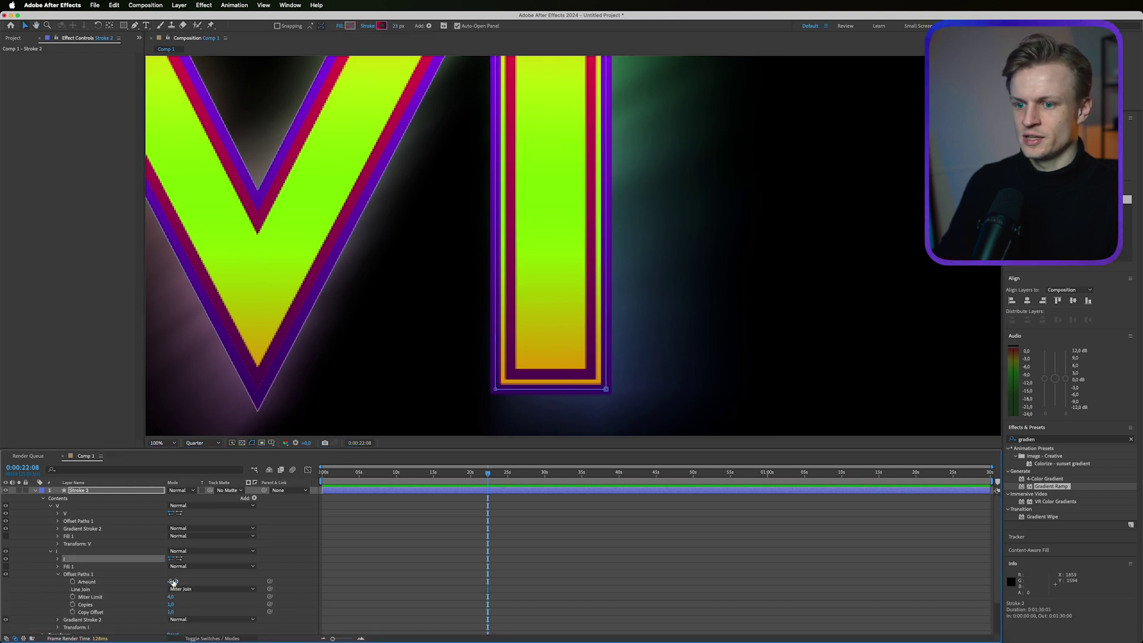
{"action": "left_click_drag", "start_coordinate": [172, 581], "coordinate": [230, 574]}
{"action": "scroll", "coordinate": [459, 288], "scroll_direction": "down", "scroll_amount": 1}
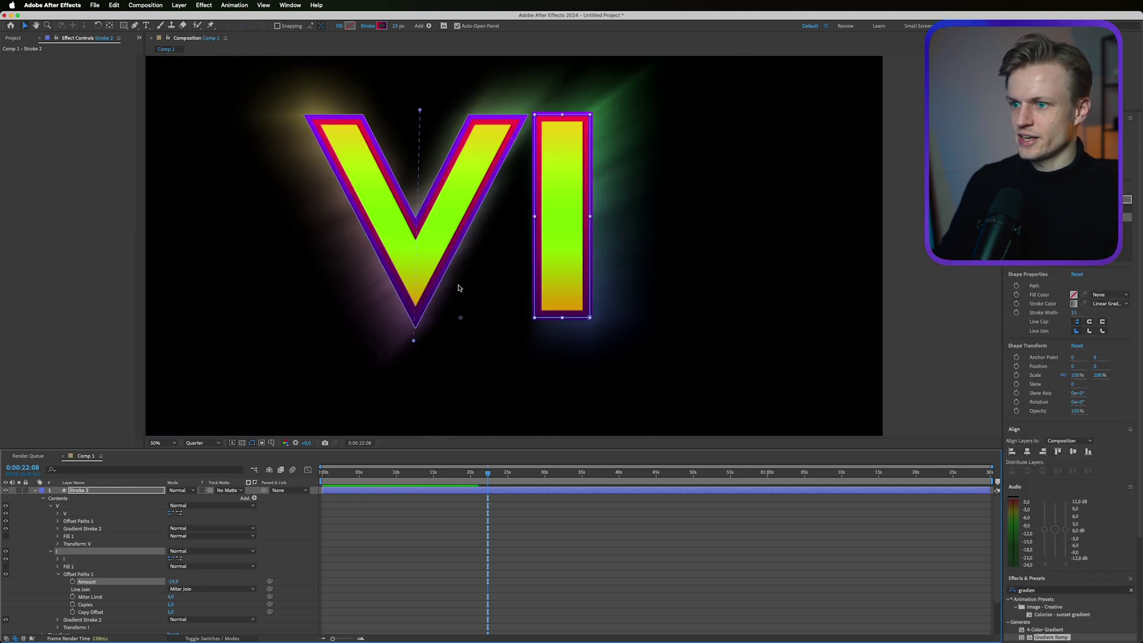
- Recolor the Gradient fill layer's overlay from blue through pink to peach, sampling the colors from the VI logo in the reference trailer
{"action": "left_click_drag", "start_coordinate": [459, 289], "coordinate": [495, 330]}
{"action": "left_click", "coordinate": [586, 406]}
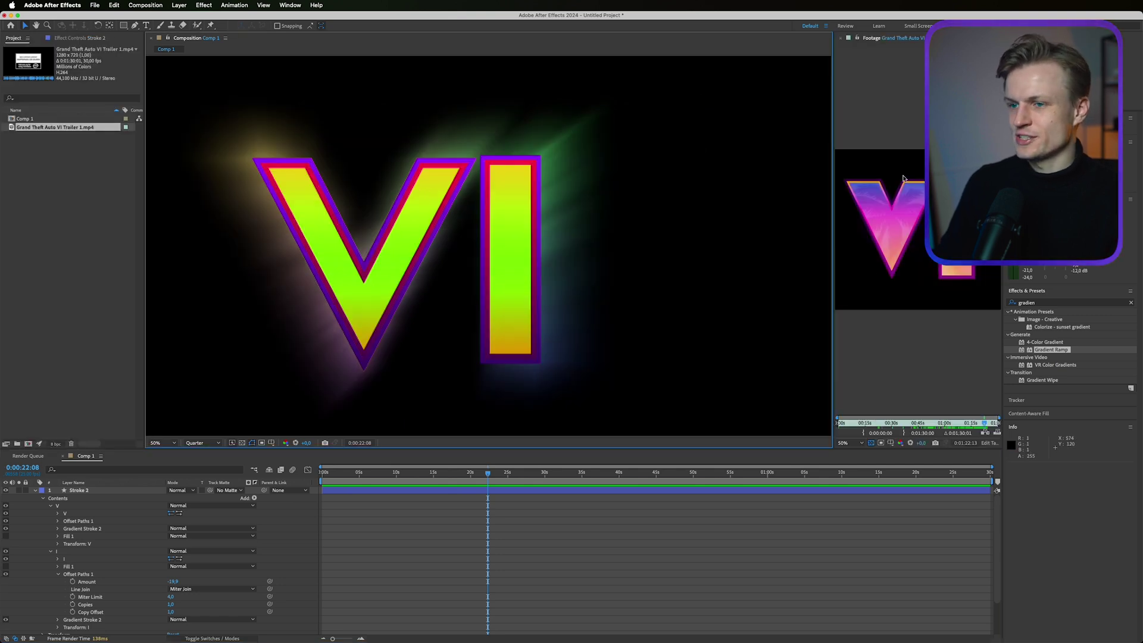
{"action": "left_click", "coordinate": [299, 289]}
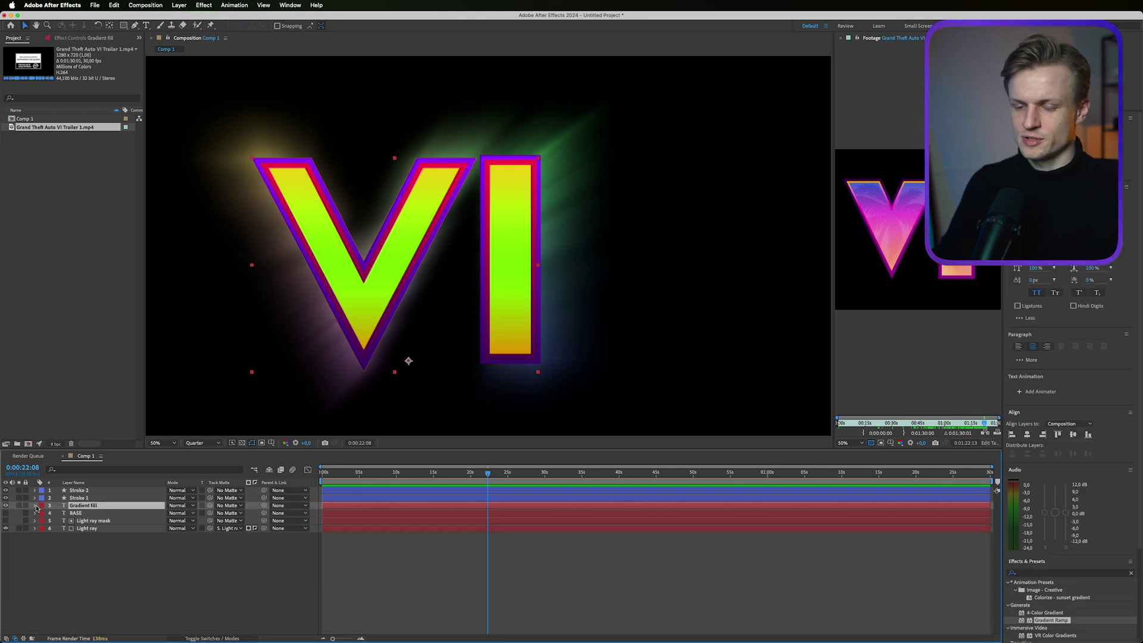
{"action": "left_click", "coordinate": [36, 507]}
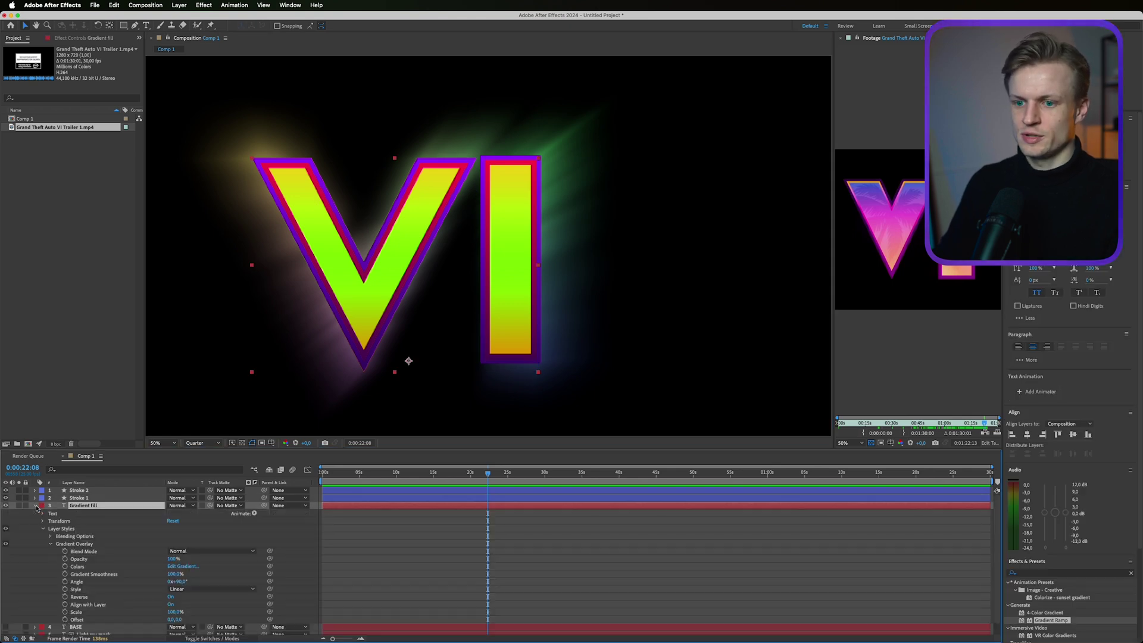
{"action": "left_click", "coordinate": [182, 567]}
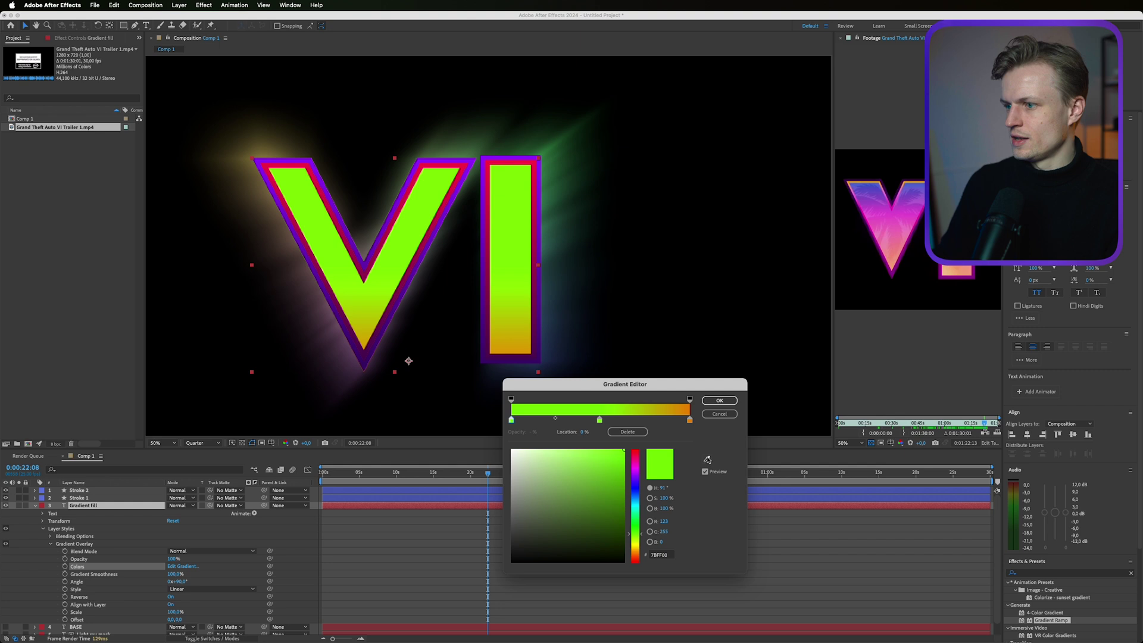
{"action": "left_click", "coordinate": [707, 459]}
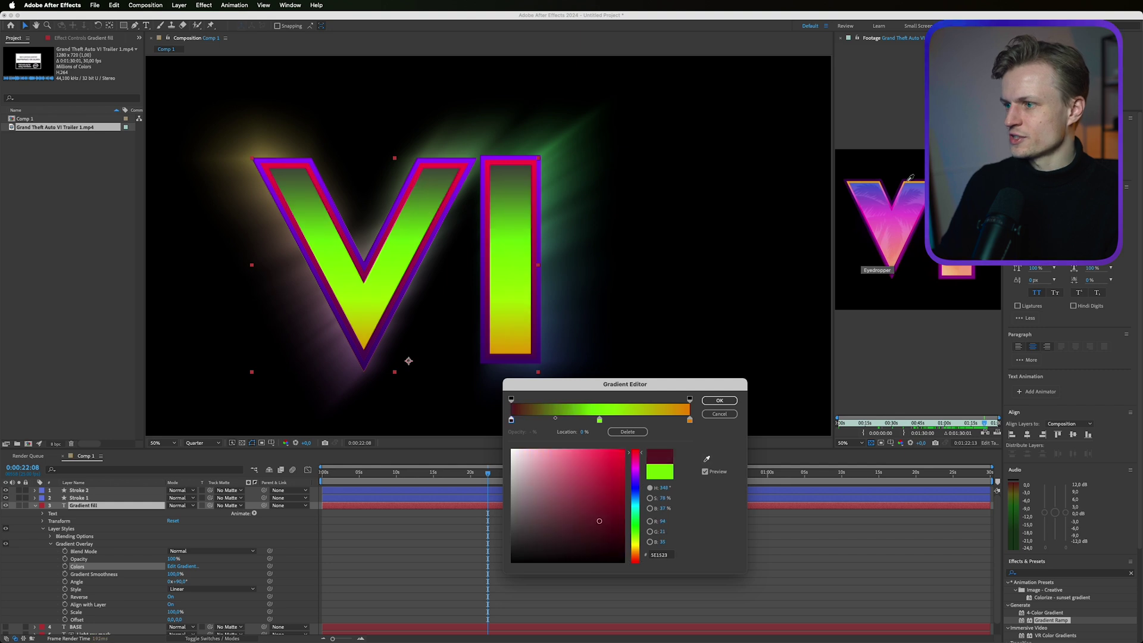
{"action": "left_click", "coordinate": [865, 191]}
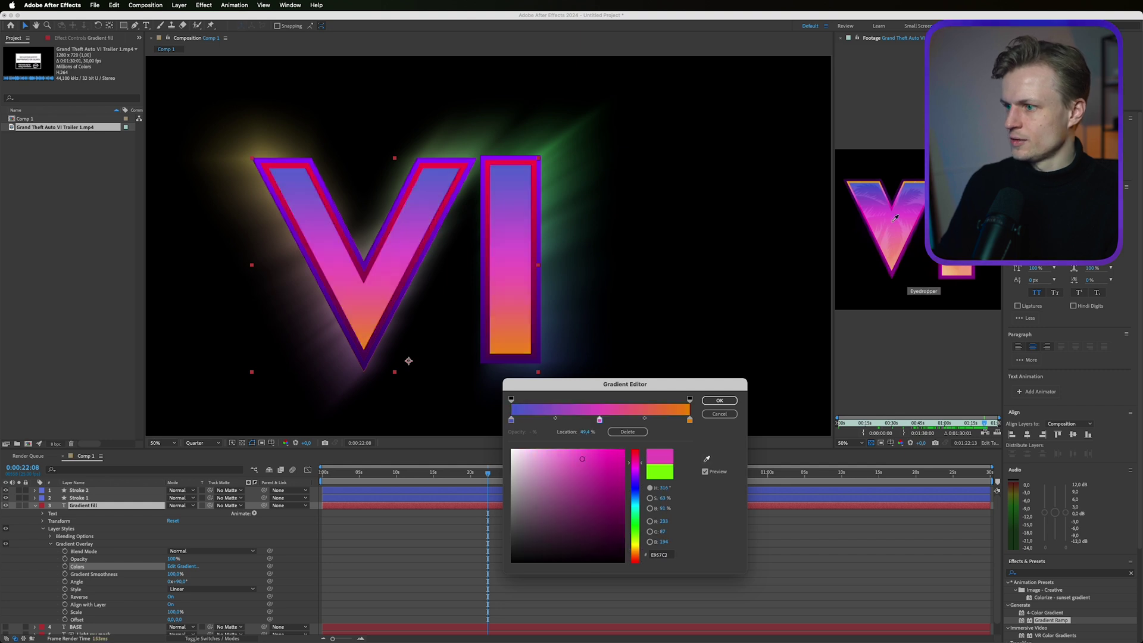
{"action": "left_click", "coordinate": [893, 221]}
{"action": "left_click", "coordinate": [690, 419]}
{"action": "left_click", "coordinate": [707, 459]}
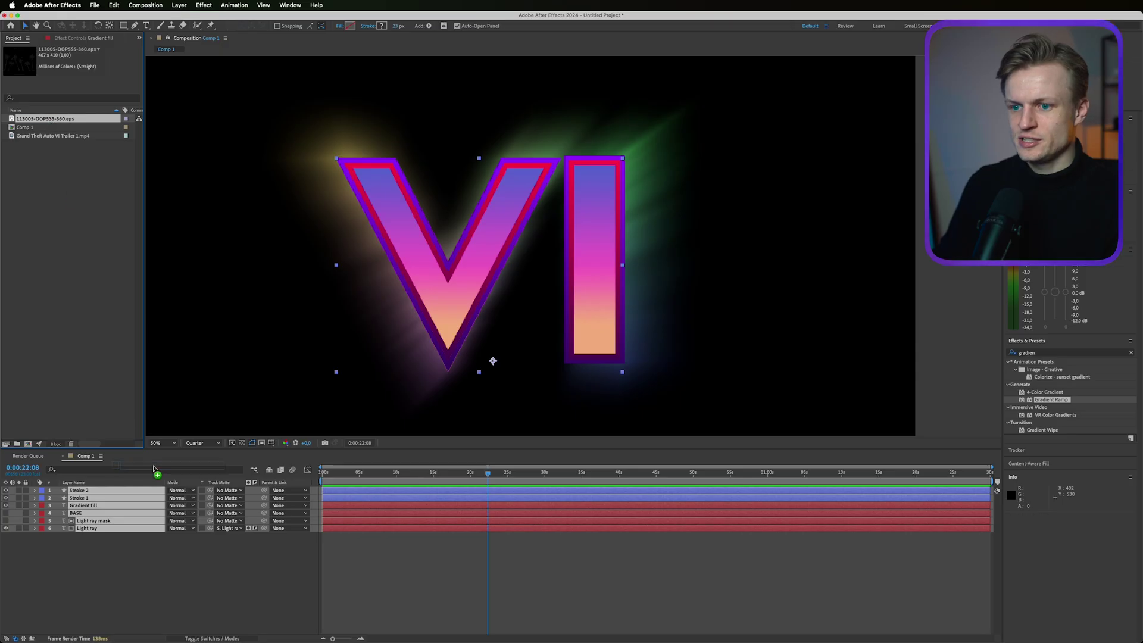
- Add the palm-tree EPS to Comp 1 above the title layers and scale it to about 704%
{"action": "left_click_drag", "start_coordinate": [45, 118], "coordinate": [463, 263]}
{"action": "key", "text": "s"}
{"action": "left_click_drag", "start_coordinate": [202, 502], "coordinate": [561, 502]}
{"action": "left_click_drag", "start_coordinate": [162, 118], "coordinate": [263, 131]}
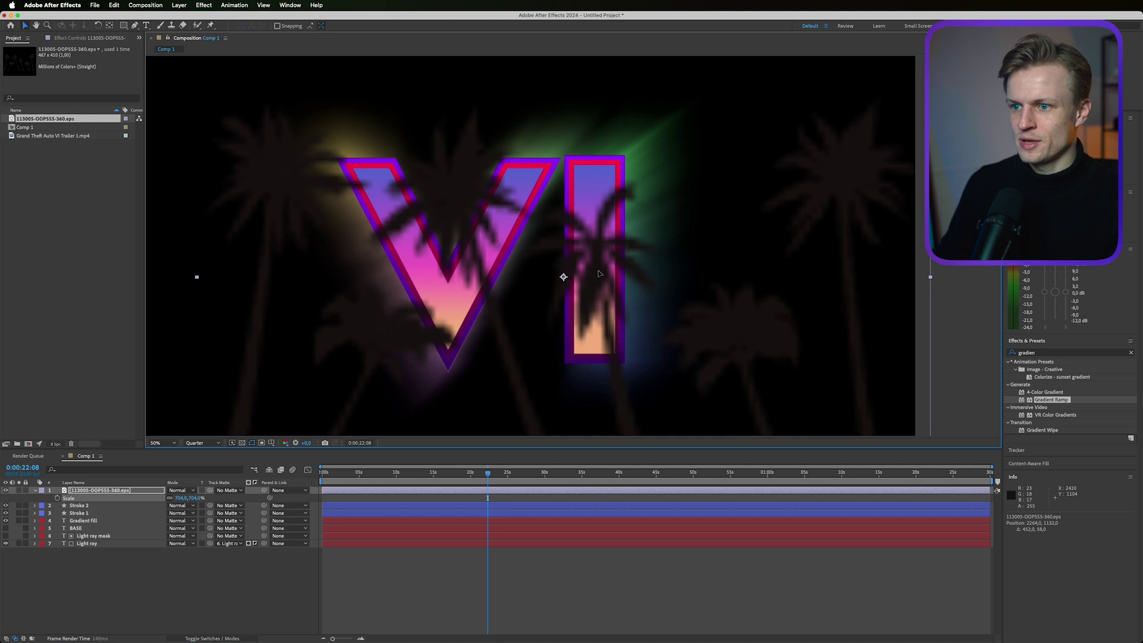
- Turn on continuous rasterization for the palm layer, then enlarge it to about 913% with one palm over the V
{"action": "left_click", "coordinate": [202, 639]}
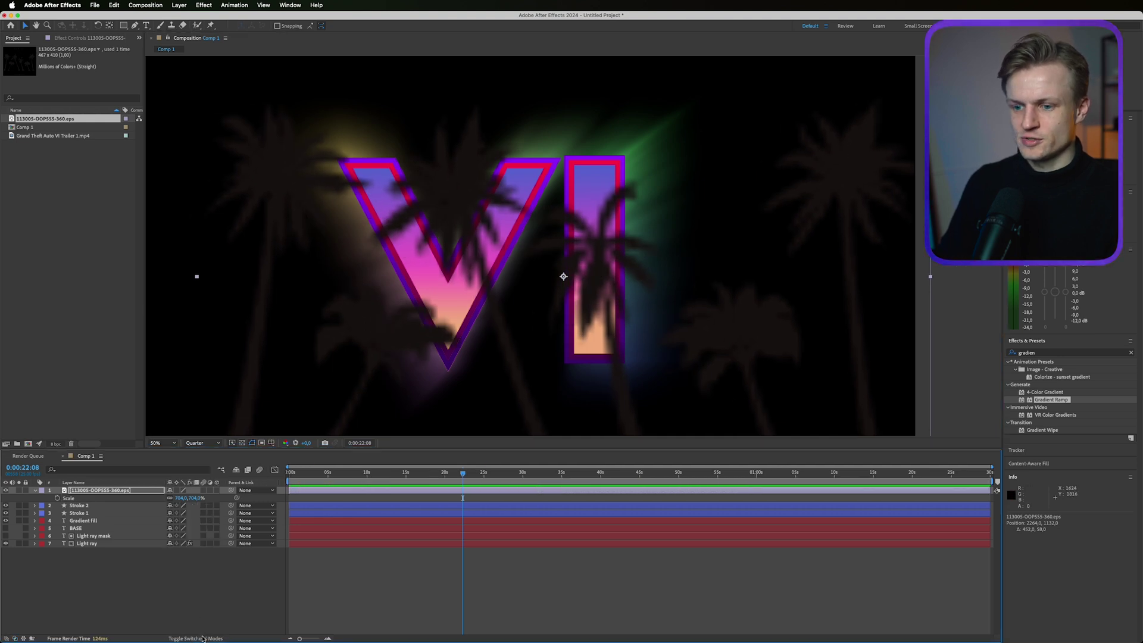
{"action": "left_click", "coordinate": [176, 491]}
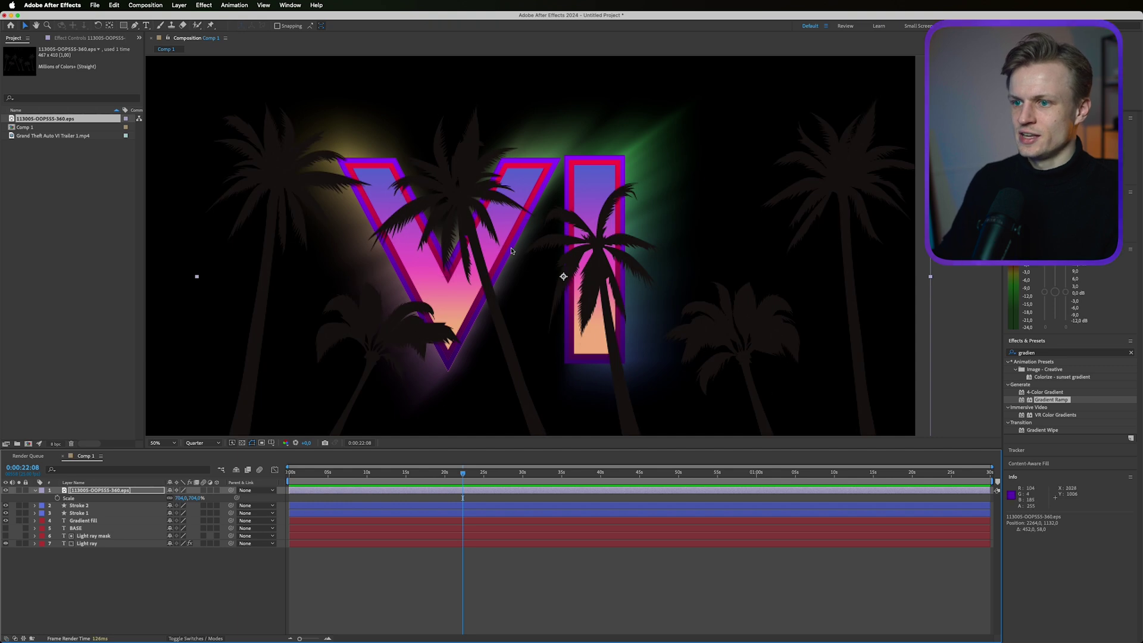
{"action": "left_click_drag", "start_coordinate": [470, 232], "coordinate": [633, 259]}
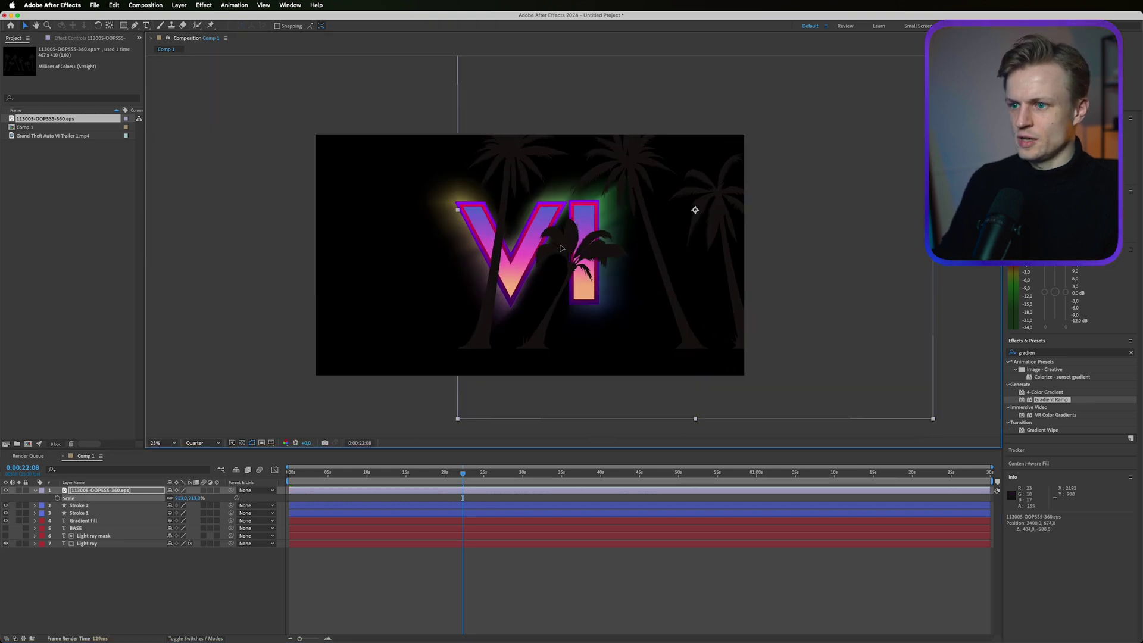
{"action": "left_click_drag", "start_coordinate": [560, 248], "coordinate": [544, 359]}
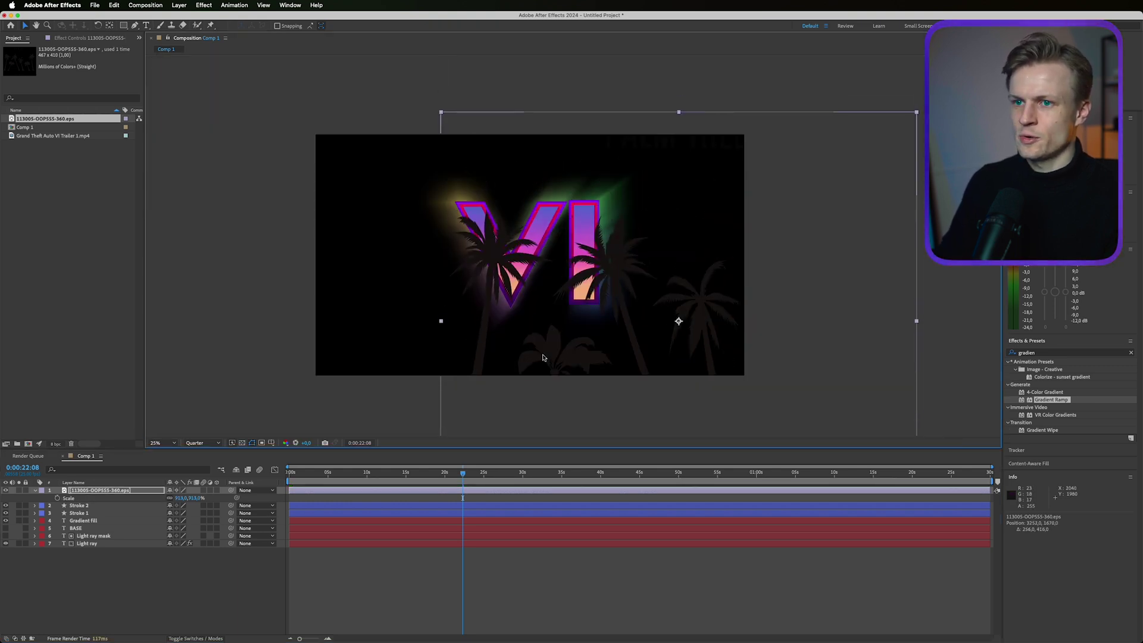
- Draw a closed Pen tool mask around the palm over the V, hiding the other trees
{"action": "left_click", "coordinate": [136, 26]}
{"action": "left_click", "coordinate": [572, 198]}
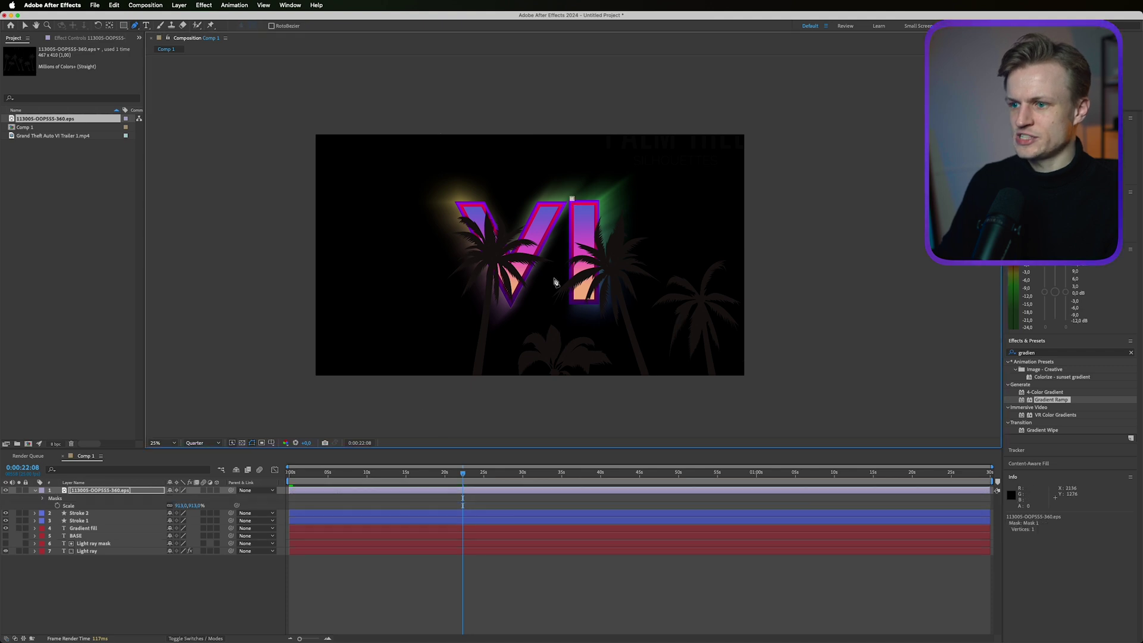
{"action": "left_click", "coordinate": [542, 294]}
{"action": "left_click", "coordinate": [505, 344]}
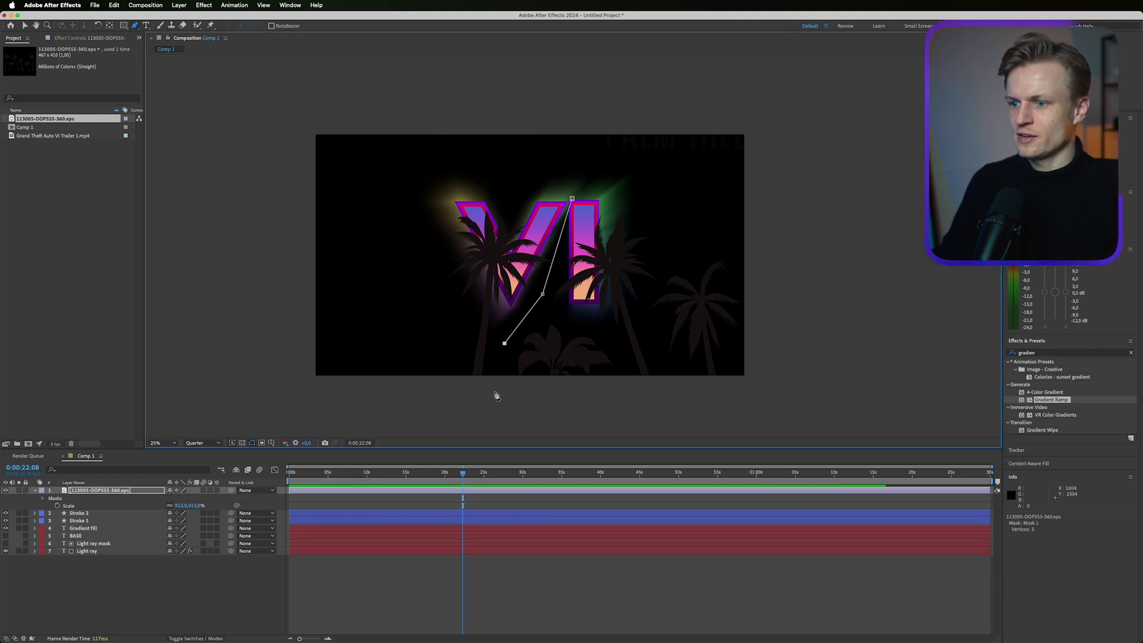
{"action": "key", "text": "comma"}
{"action": "left_click", "coordinate": [533, 374]}
{"action": "left_click", "coordinate": [472, 378]}
{"action": "left_click", "coordinate": [470, 244]}
{"action": "left_click", "coordinate": [497, 212]}
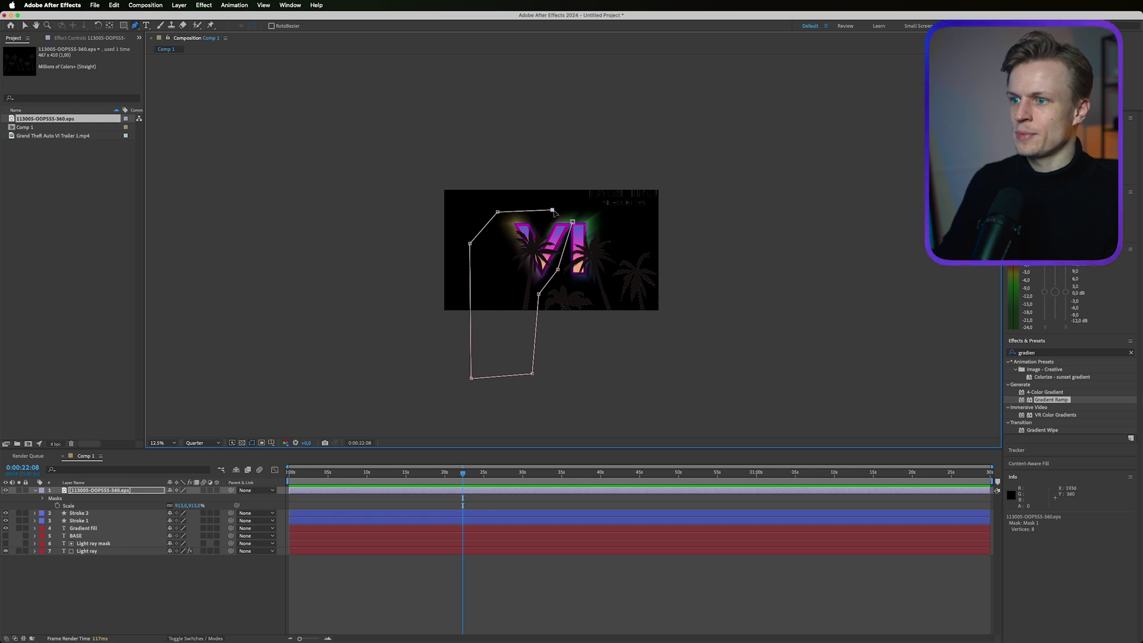
{"action": "key", "text": "period"}
{"action": "key", "text": "comma"}
{"action": "key", "text": "period"}
{"action": "key", "text": "Return"}
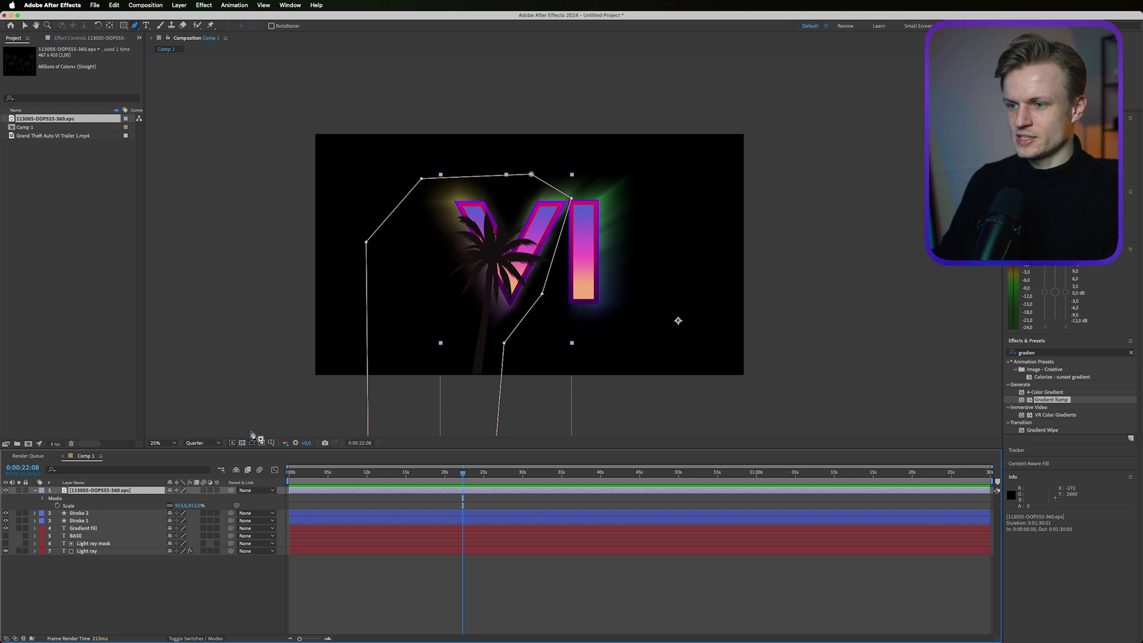
- Rotate the palm layer by about 1.1° and reposition it so the crown sits over the middle of the V
{"action": "key", "text": "r"}
{"action": "left_click_drag", "start_coordinate": [175, 499], "coordinate": [178, 499]}
{"action": "key", "text": "v"}
{"action": "left_click_drag", "start_coordinate": [493, 254], "coordinate": [551, 222]}
{"action": "scroll", "coordinate": [489, 238], "scroll_direction": "up", "scroll_amount": 2}
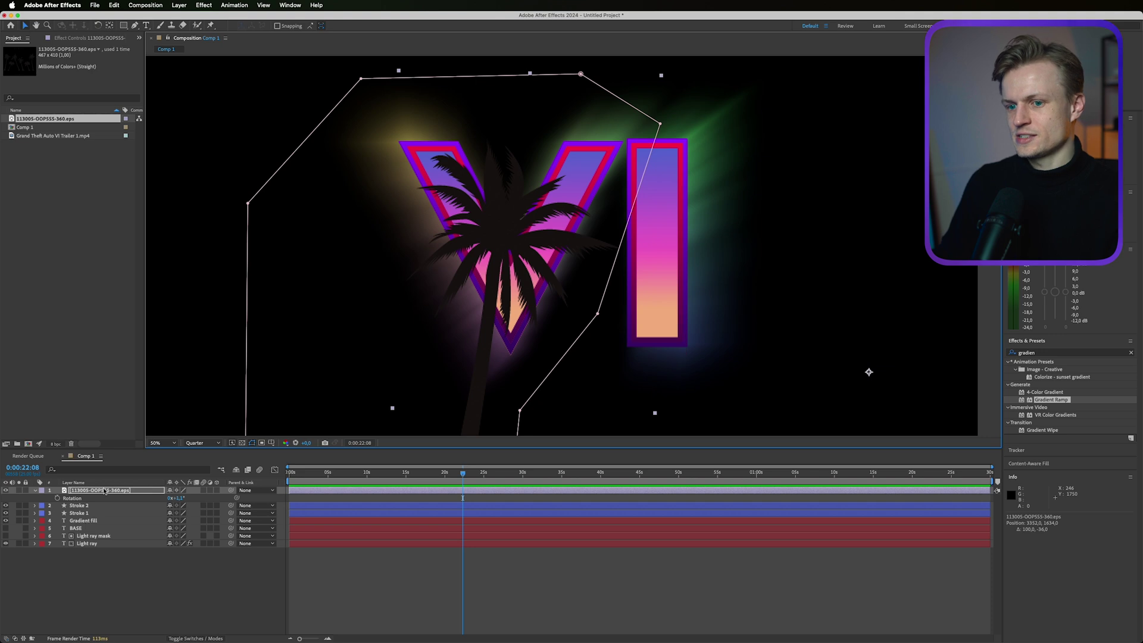
- Duplicate the Gradient fill layer, place the copy above the palm layer and use it as the palm's track matte
{"action": "left_click", "coordinate": [89, 521]}
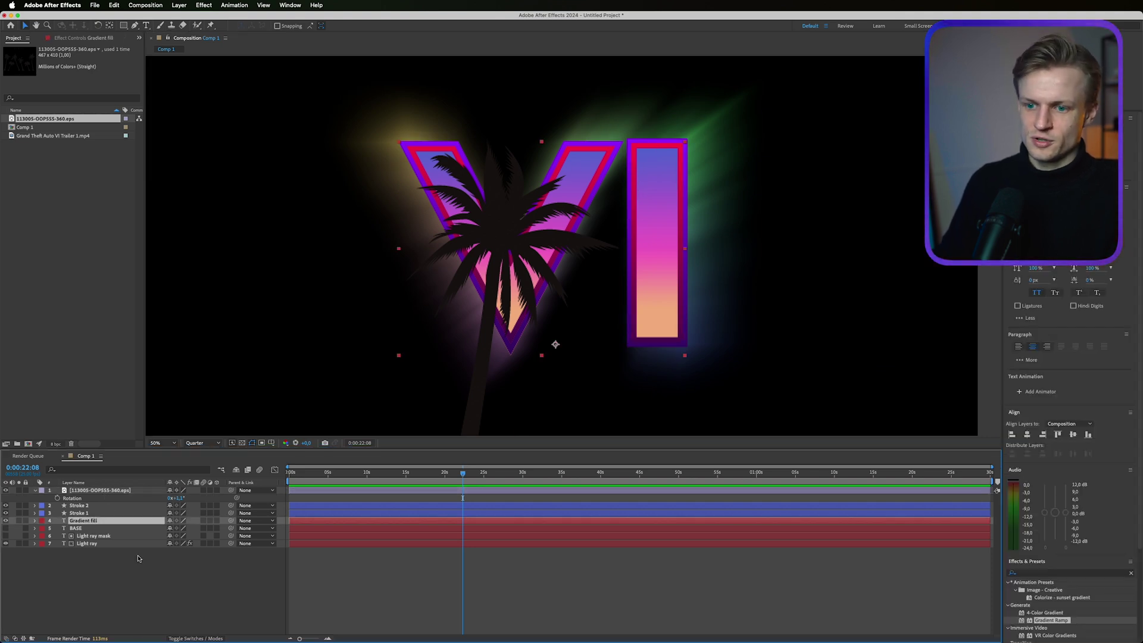
{"action": "left_click", "coordinate": [188, 639]}
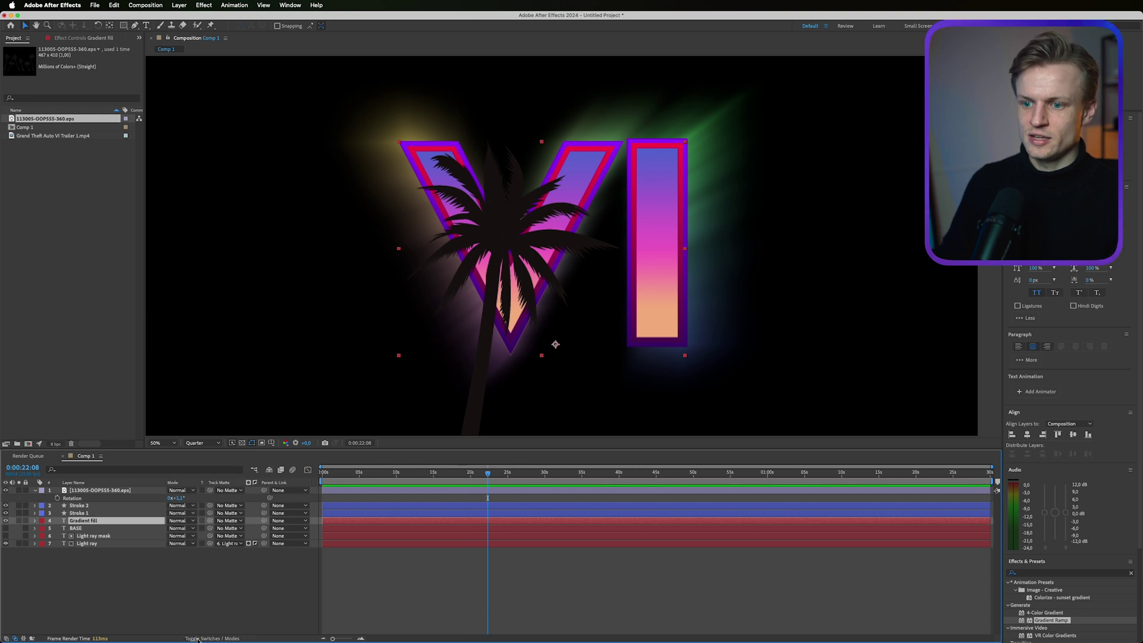
{"action": "left_click", "coordinate": [231, 490]}
{"action": "left_click", "coordinate": [195, 585]}
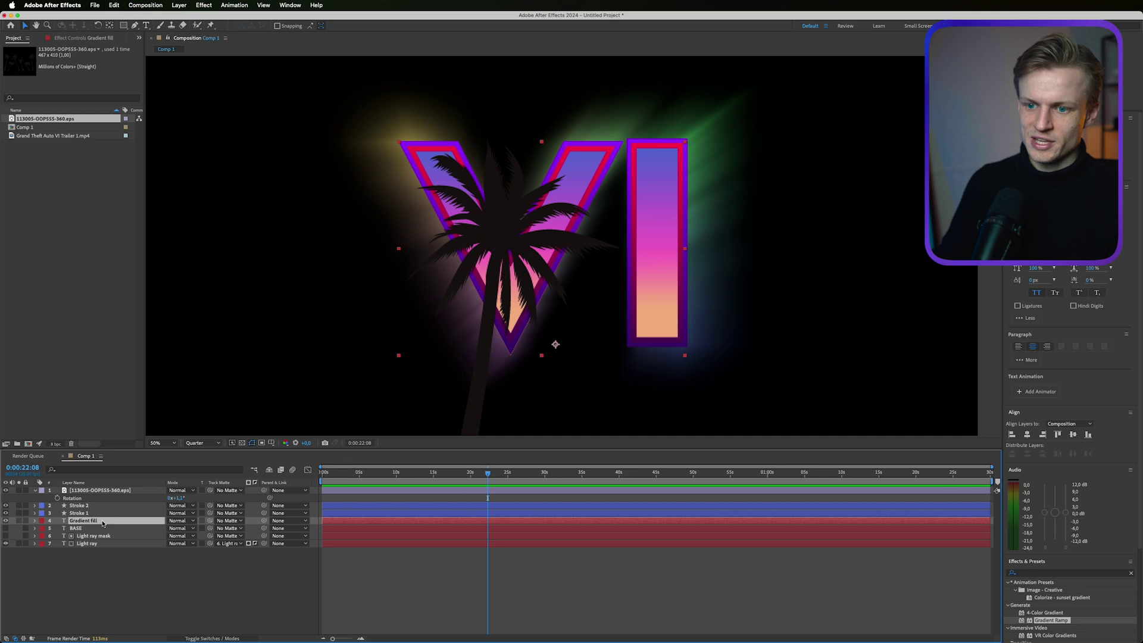
{"action": "key", "text": "super+d"}
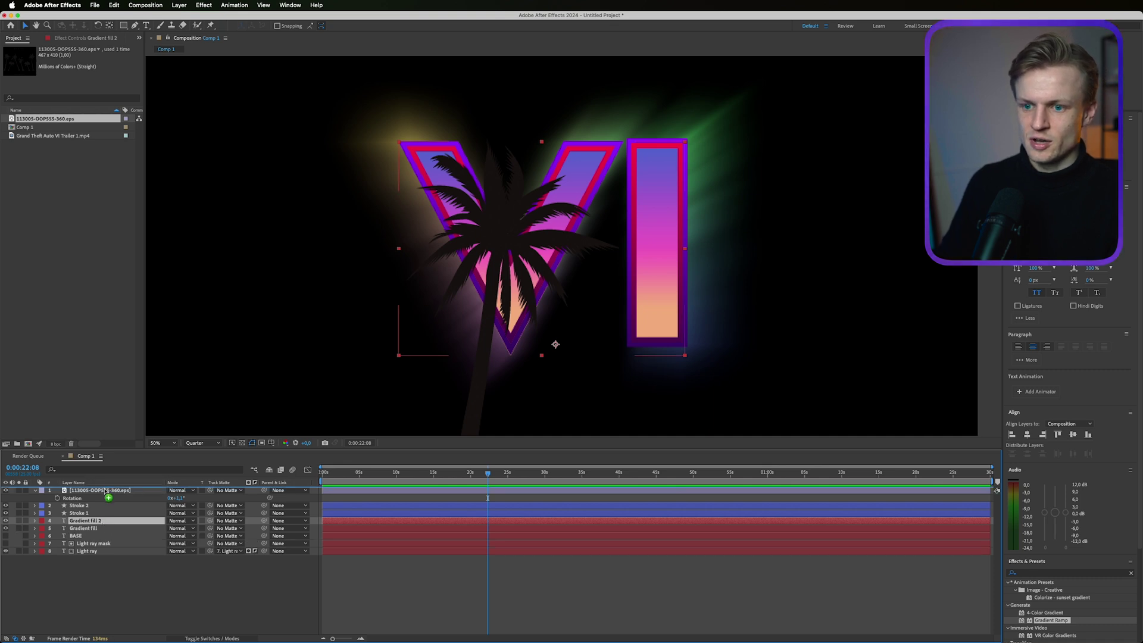
{"action": "left_click_drag", "start_coordinate": [105, 491], "coordinate": [105, 490]}
{"action": "left_click", "coordinate": [110, 499]}
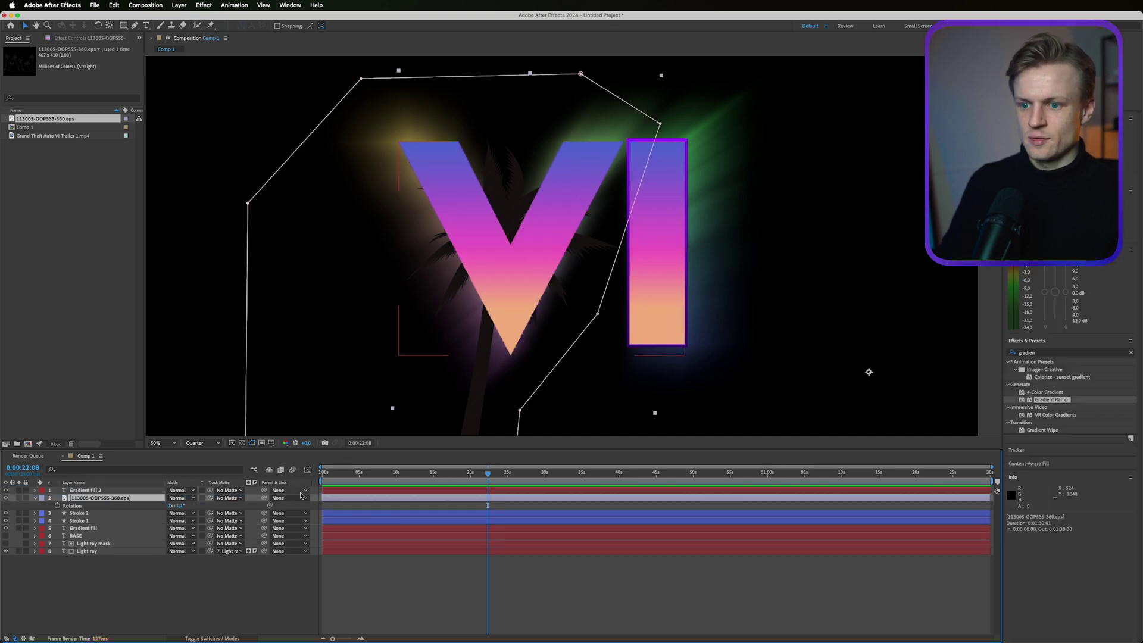
{"action": "left_click", "coordinate": [242, 498]}
{"action": "left_click", "coordinate": [253, 521]}
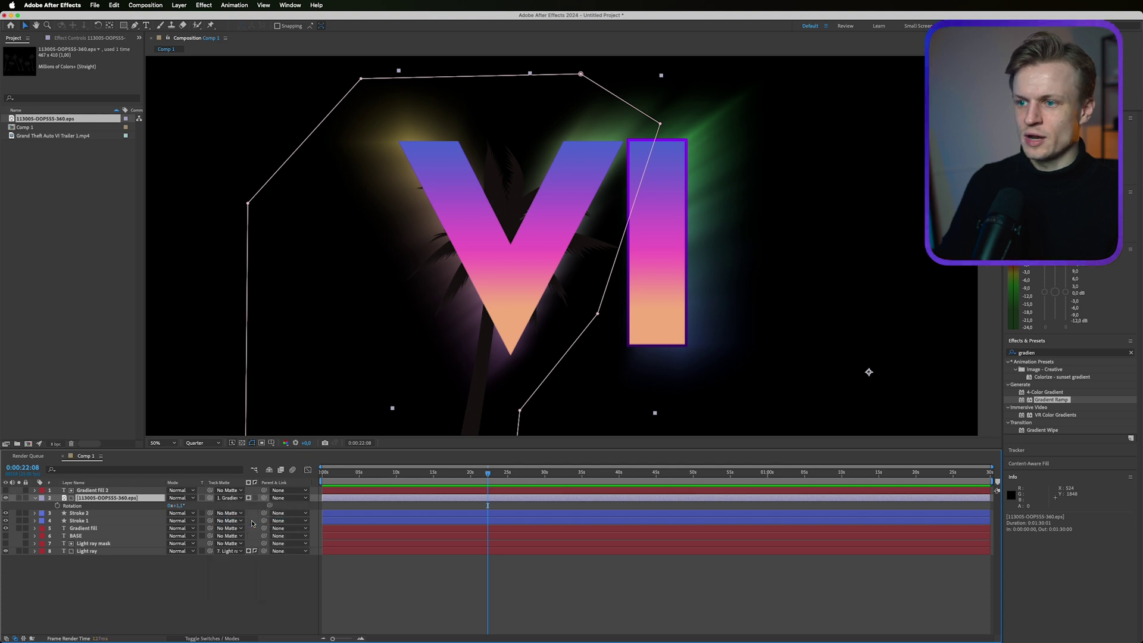
- Move the palm layer and its matte below both stroke layers and lower the palm's opacity to about 20%
{"action": "left_click", "coordinate": [93, 491], "text": "shift"}
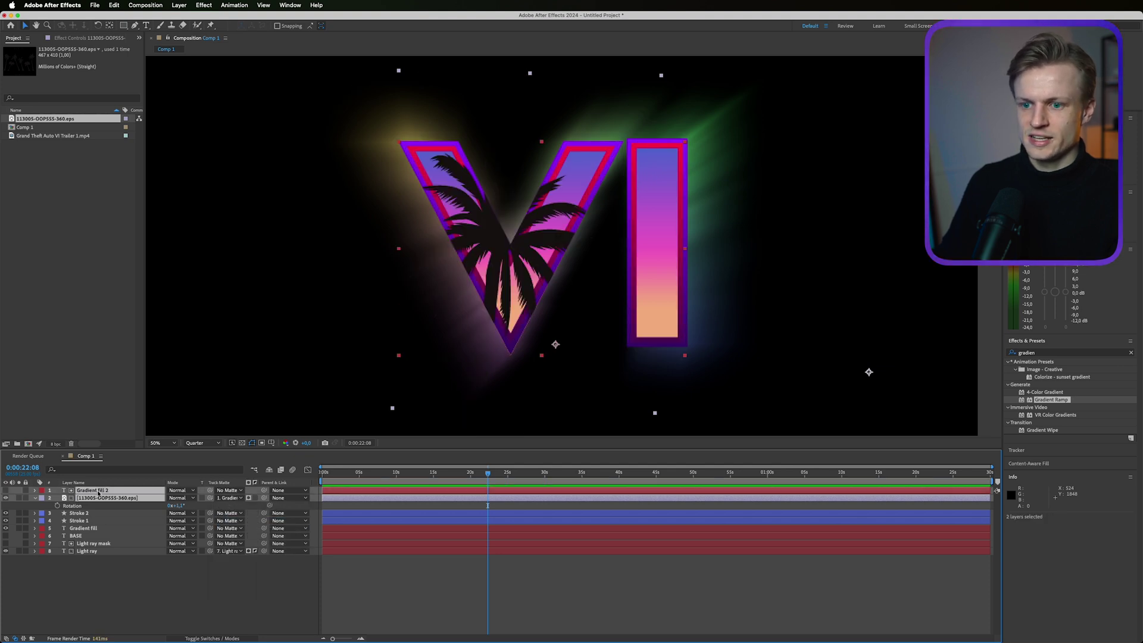
{"action": "left_click_drag", "start_coordinate": [100, 491], "coordinate": [99, 525]}
{"action": "left_click", "coordinate": [91, 515]}
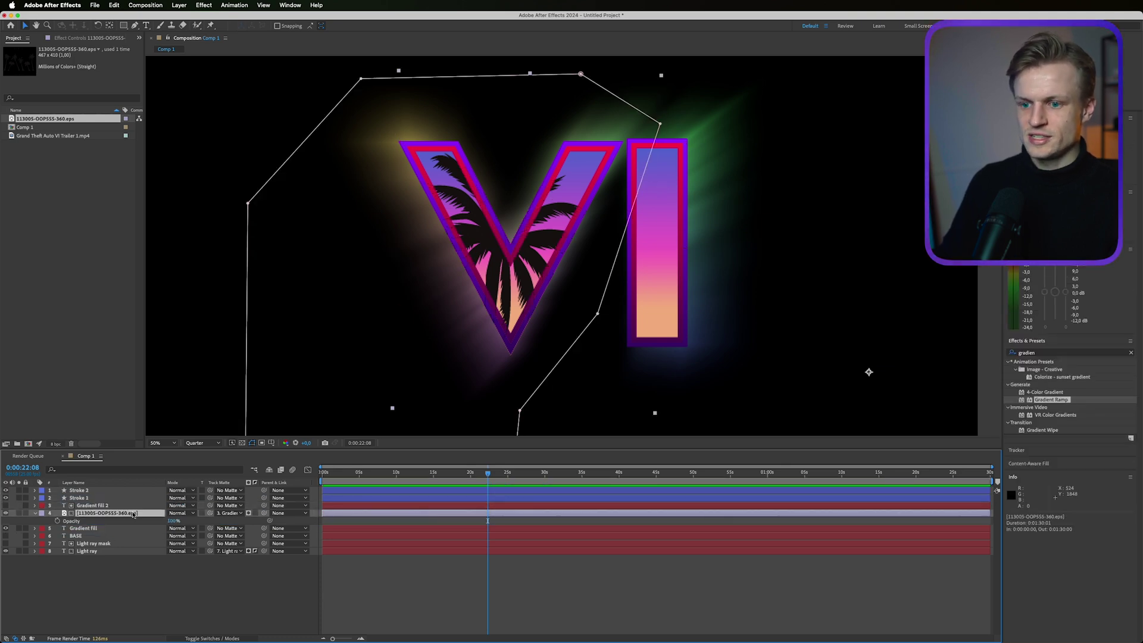
{"action": "left_click_drag", "start_coordinate": [174, 522], "coordinate": [118, 525]}
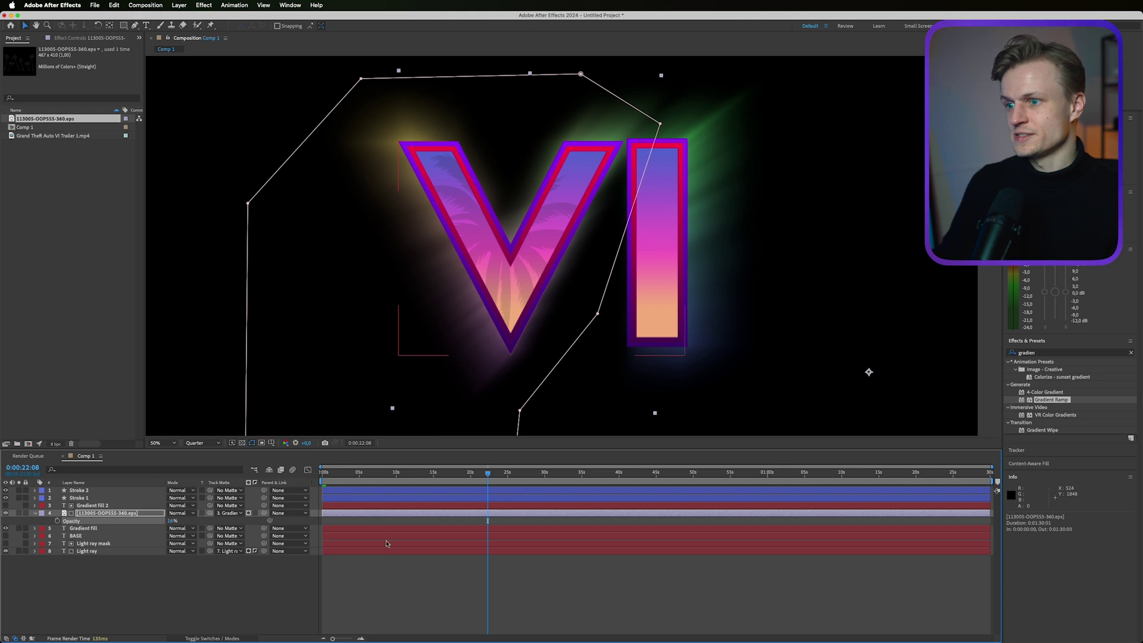
- Extend the palm layer's mask past the I to reveal neighboring palm fronds inside that letter
{"action": "left_click_drag", "start_coordinate": [598, 313], "coordinate": [787, 295]}
{"action": "left_click", "coordinate": [469, 612]}
- Keyframe the opacity of both stroke, both gradient fill and the palm layers from 0% at 0:00:01:05 to 100% about a second on
{"action": "left_click", "coordinate": [106, 513]}
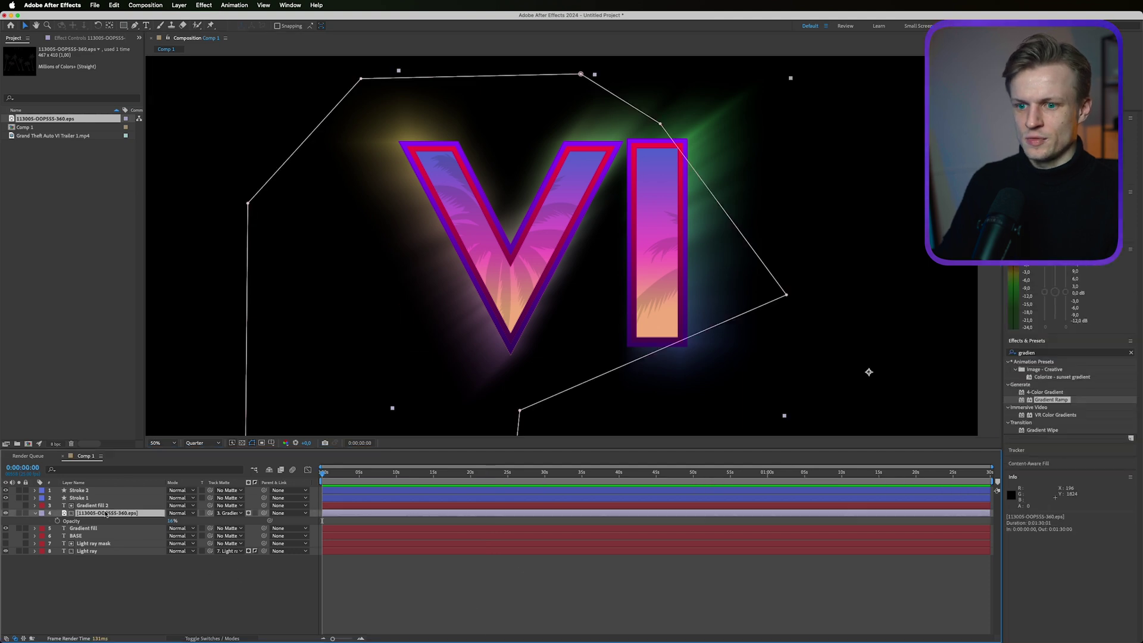
{"action": "left_click", "coordinate": [100, 526]}
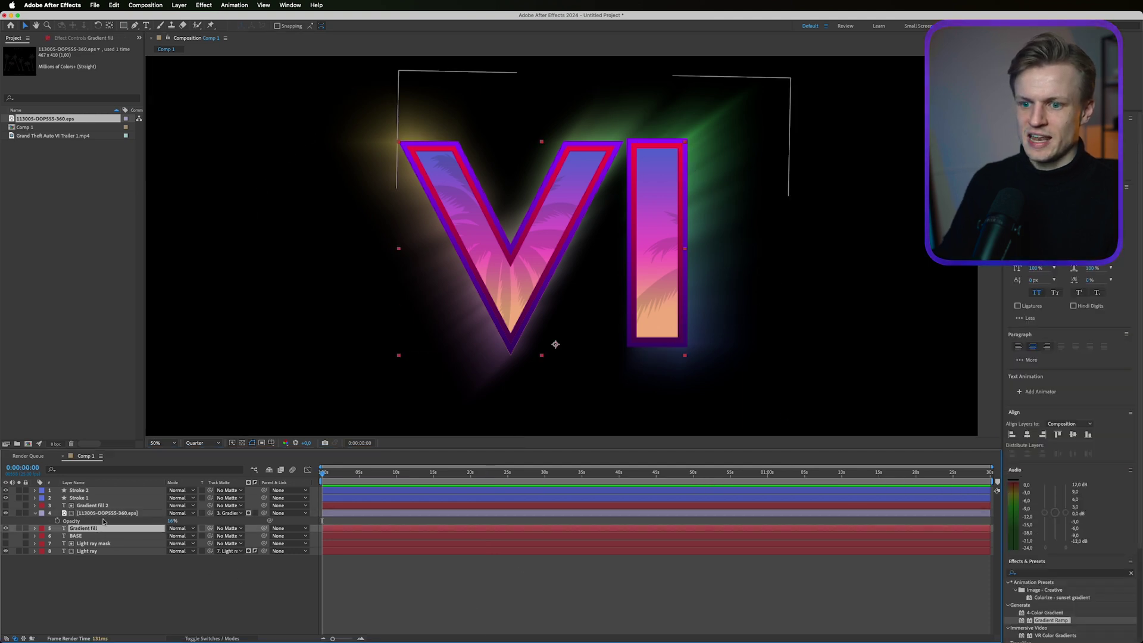
{"action": "left_click", "coordinate": [93, 492], "text": "shift"}
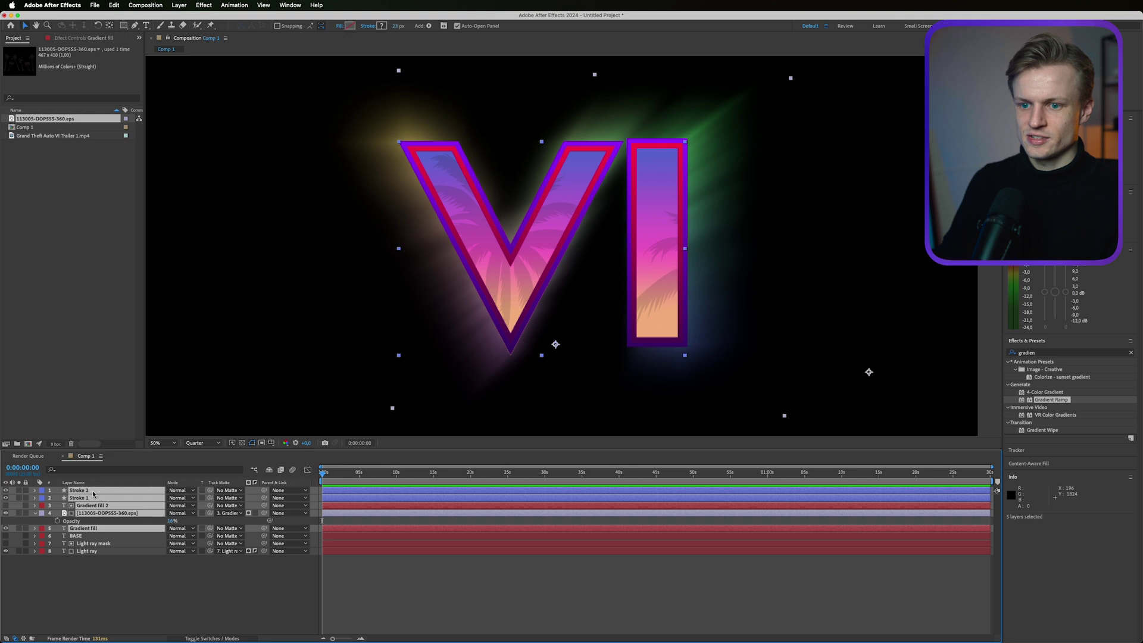
{"action": "left_click", "coordinate": [34, 513]}
{"action": "key", "text": "t"}
{"action": "left_click_drag", "start_coordinate": [343, 475], "coordinate": [331, 475]}
{"action": "left_click_drag", "start_coordinate": [172, 499], "coordinate": [98, 500]}
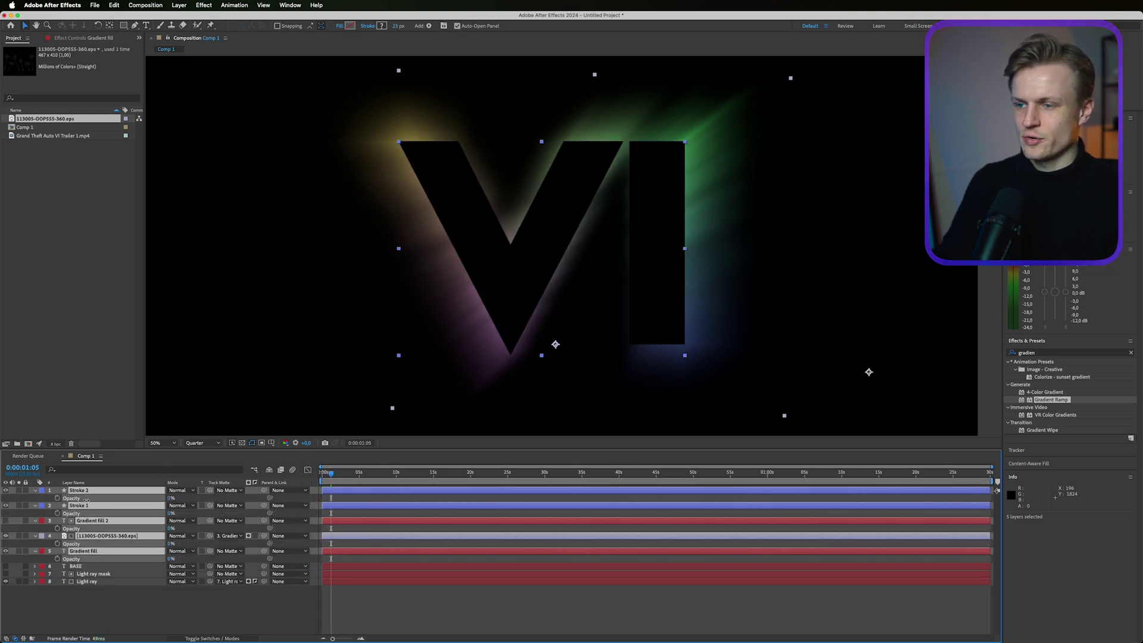
{"action": "key", "text": "alt+shift+t"}
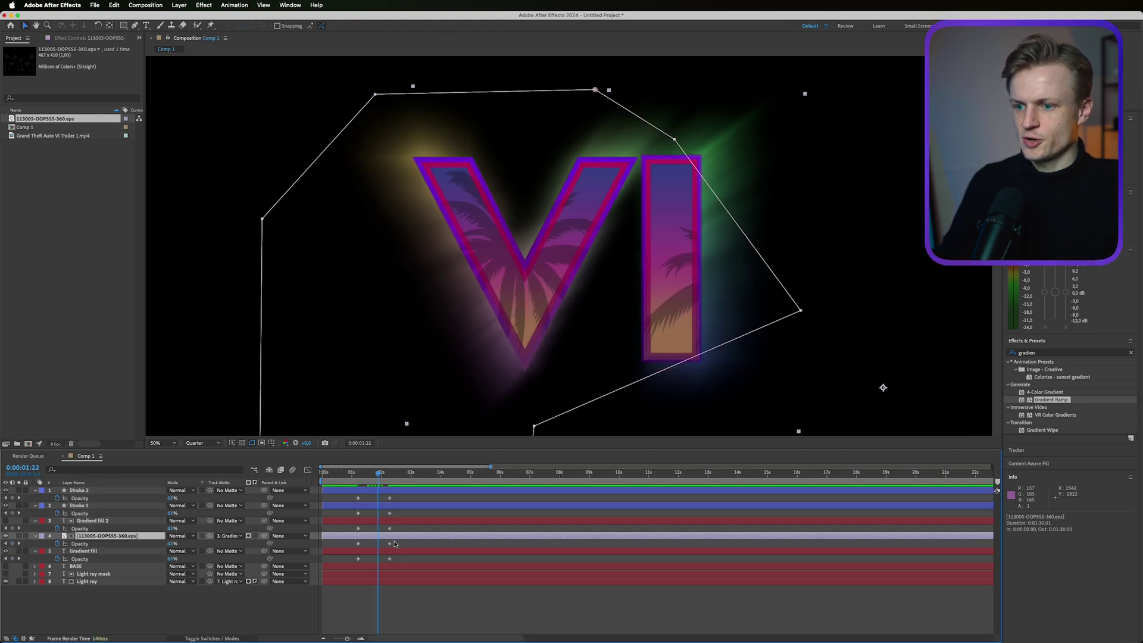
- Delay the palm layer's opacity keyframes by about half a second, set its end keyframe at 0:00:02:20 to 20%, and preview the fade-in
{"action": "mouse_move", "coordinate": [395, 543]}
{"action": "left_mouse_down"}
{"action": "mouse_move", "coordinate": [353, 552]}
{"action": "mouse_move", "coordinate": [373, 545]}
{"action": "left_mouse_up"}
{"action": "left_click_drag", "start_coordinate": [345, 473], "coordinate": [405, 473]}
{"action": "left_click", "coordinate": [488, 544]}
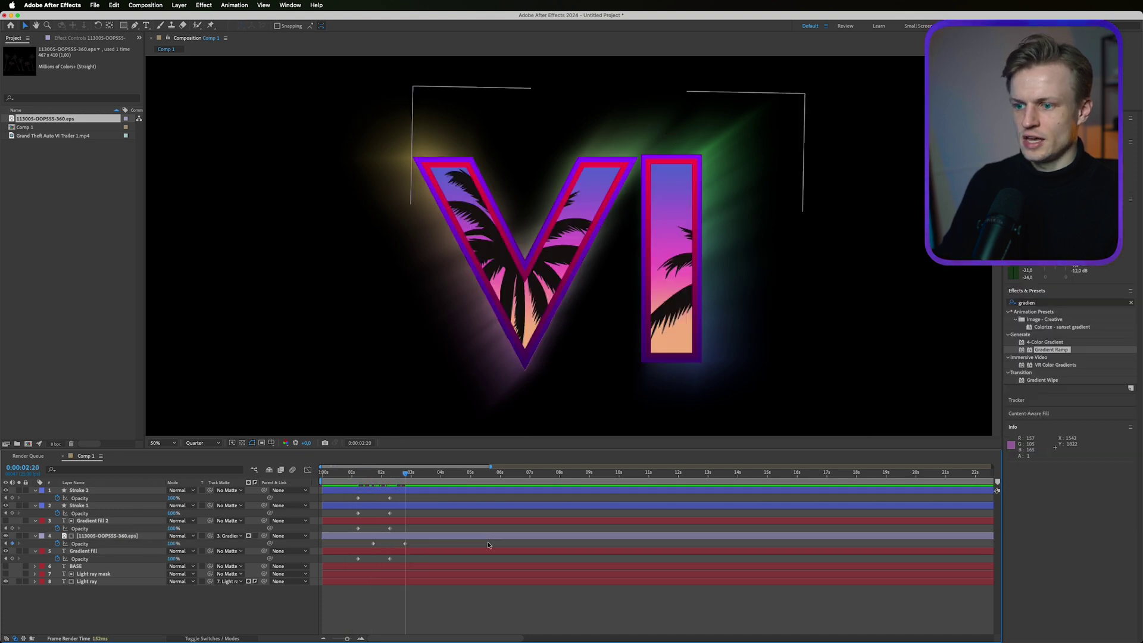
{"action": "left_click", "coordinate": [175, 543]}
{"action": "type", "text": "20"}
{"action": "key", "text": "Return"}
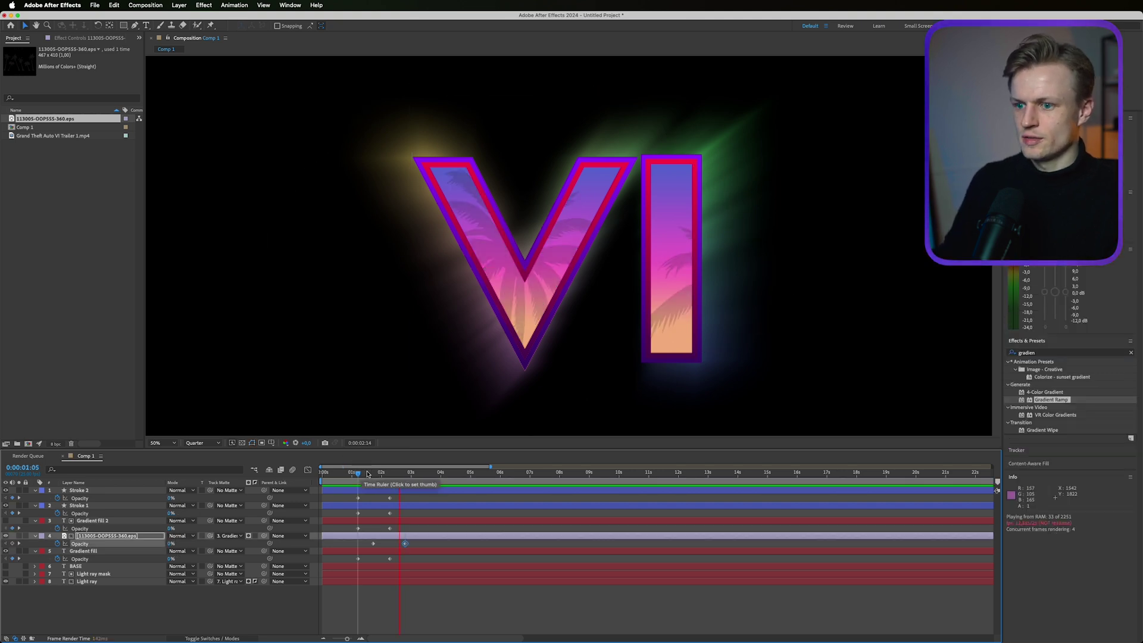
{"action": "key", "text": "space"}
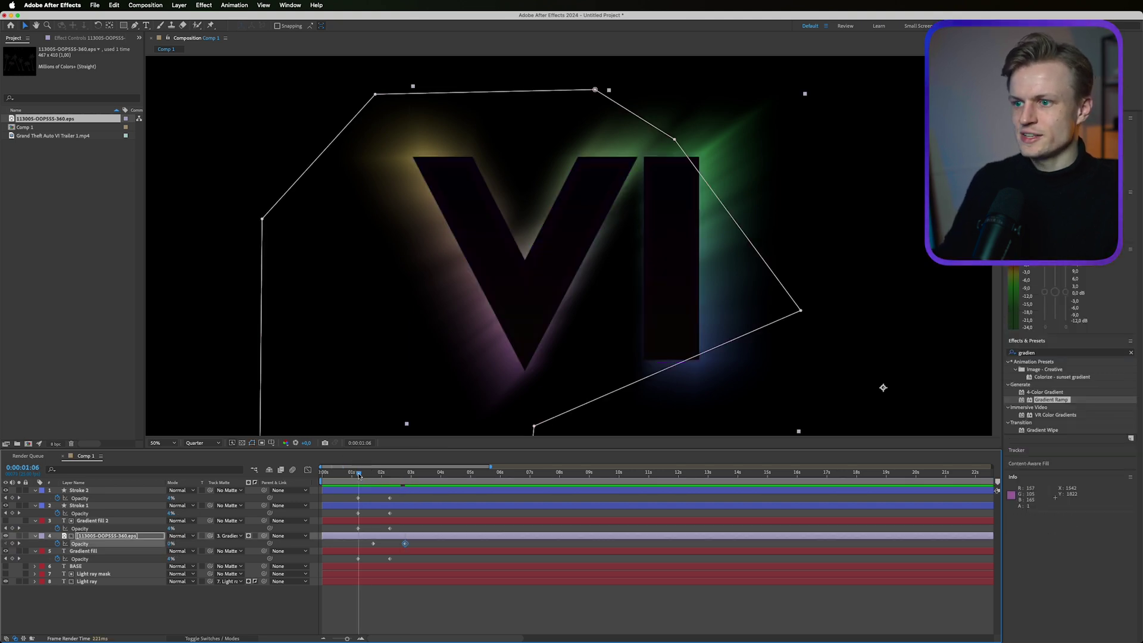
- Add a full-frame black solid above all layers and give it a rectangular mask covering the whole solid
{"action": "left_click", "coordinate": [79, 574]}
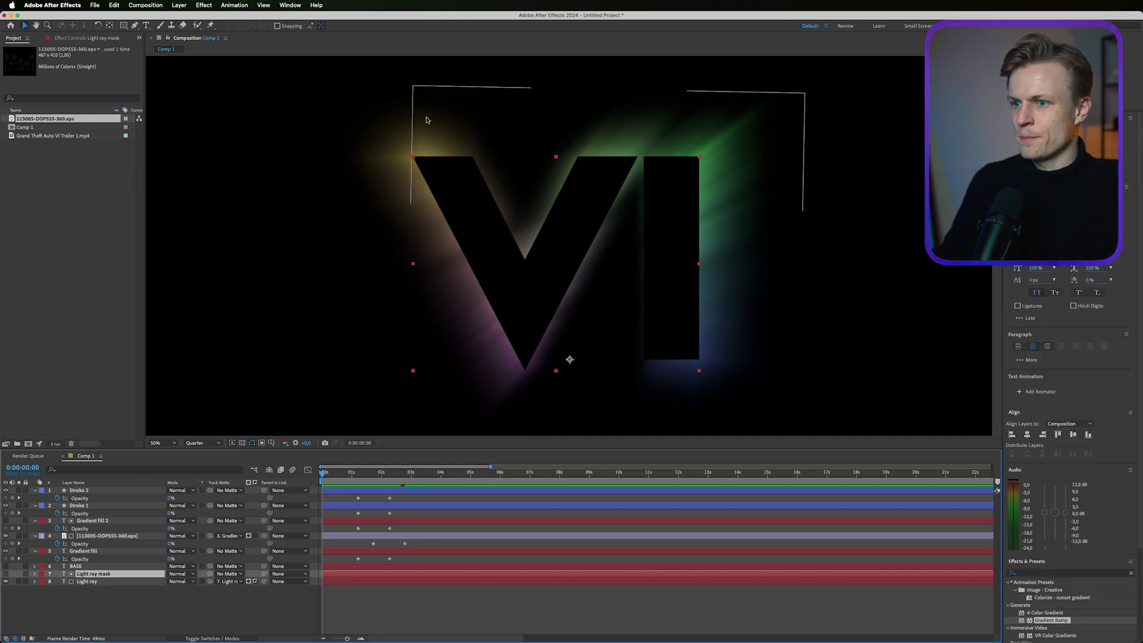
{"action": "key", "text": "comma"}
{"action": "key", "text": "comma"}
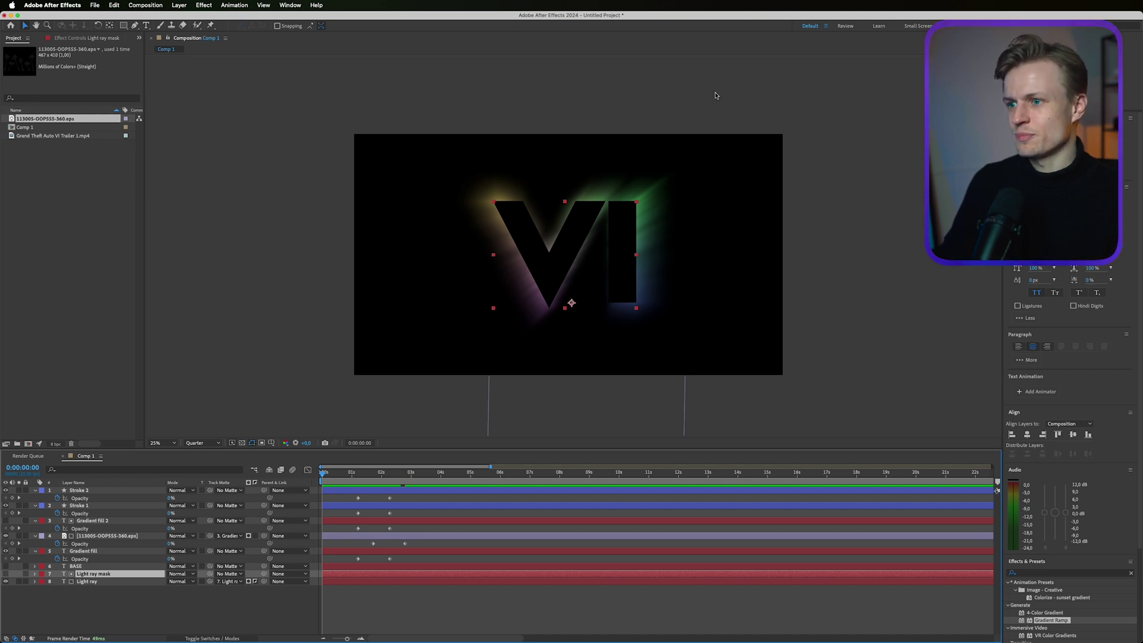
{"action": "left_click", "coordinate": [179, 5]}
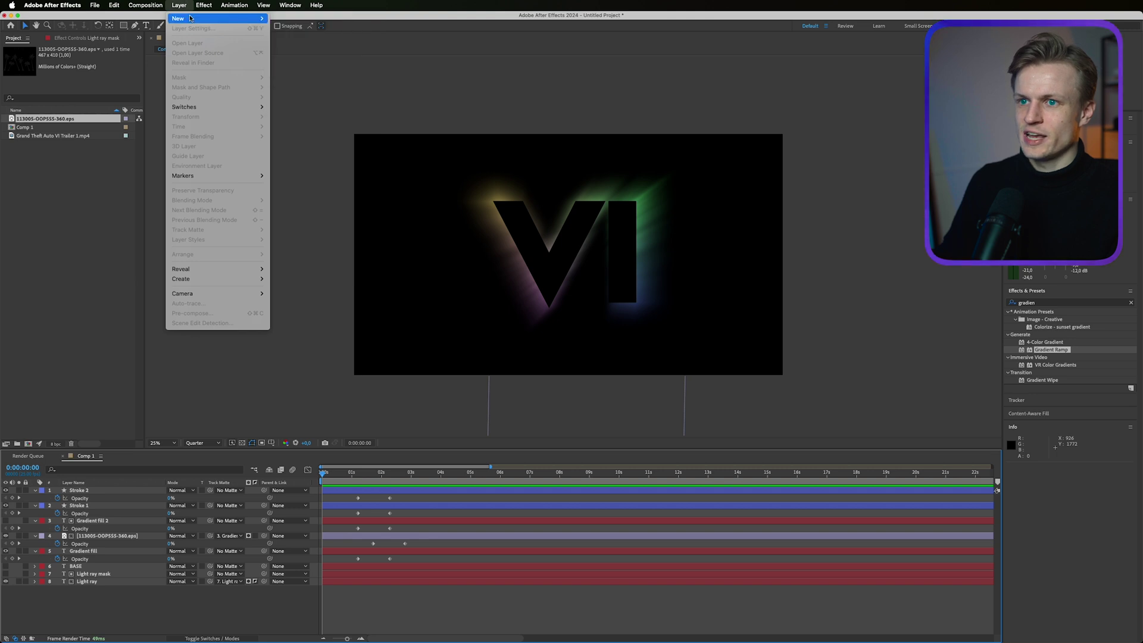
{"action": "mouse_move", "coordinate": [238, 18]}
{"action": "left_click", "coordinate": [282, 29]}
{"action": "left_click", "coordinate": [634, 333]}
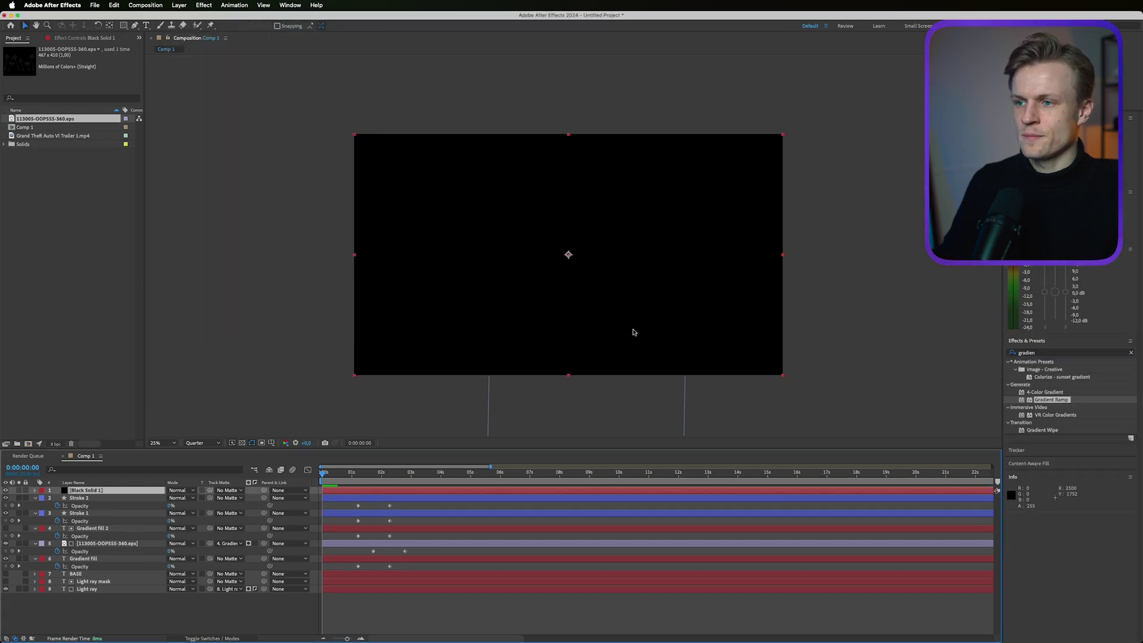
{"action": "double_click", "coordinate": [124, 25]}
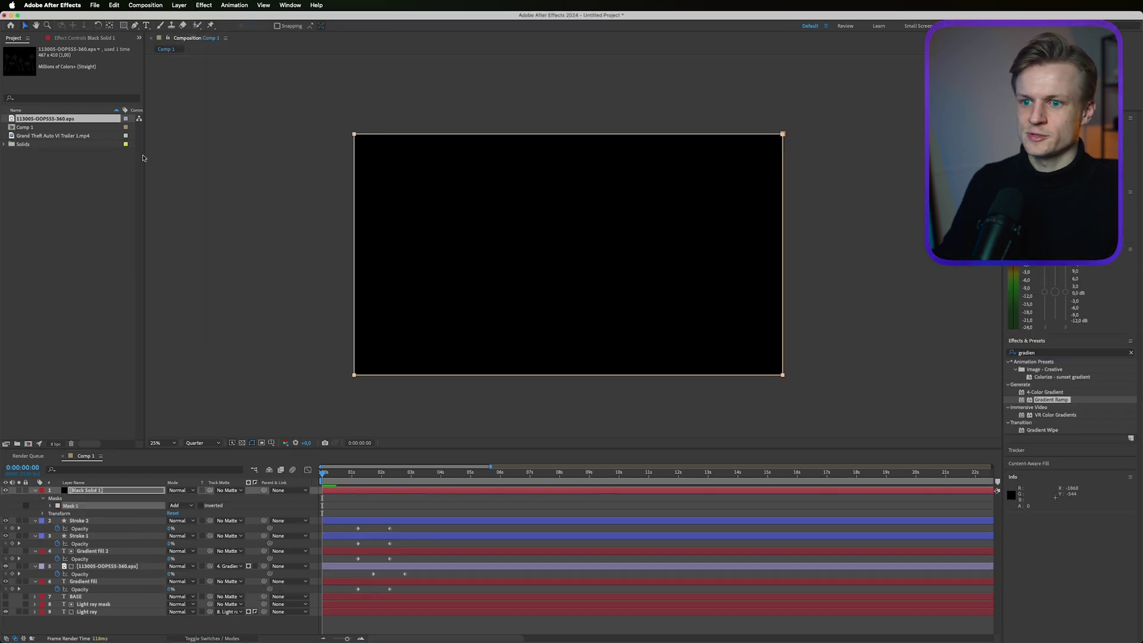
- Feather the black solid's mask by 400 pixels and shift the solid down by about 200 pixels
{"action": "key", "text": "f"}
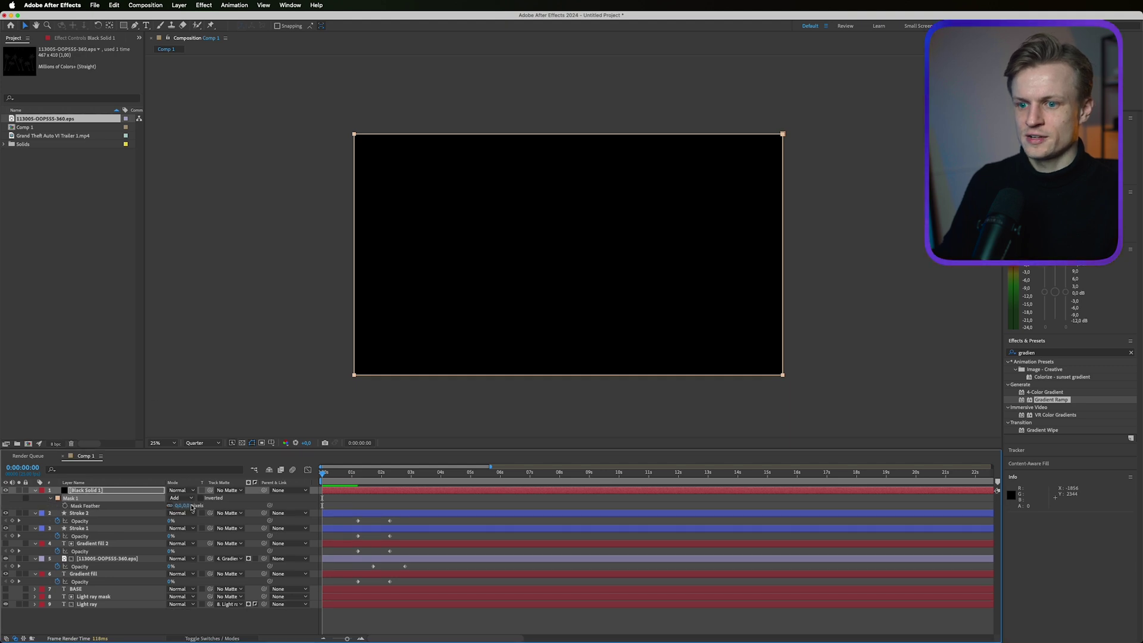
{"action": "left_click", "coordinate": [189, 505]}
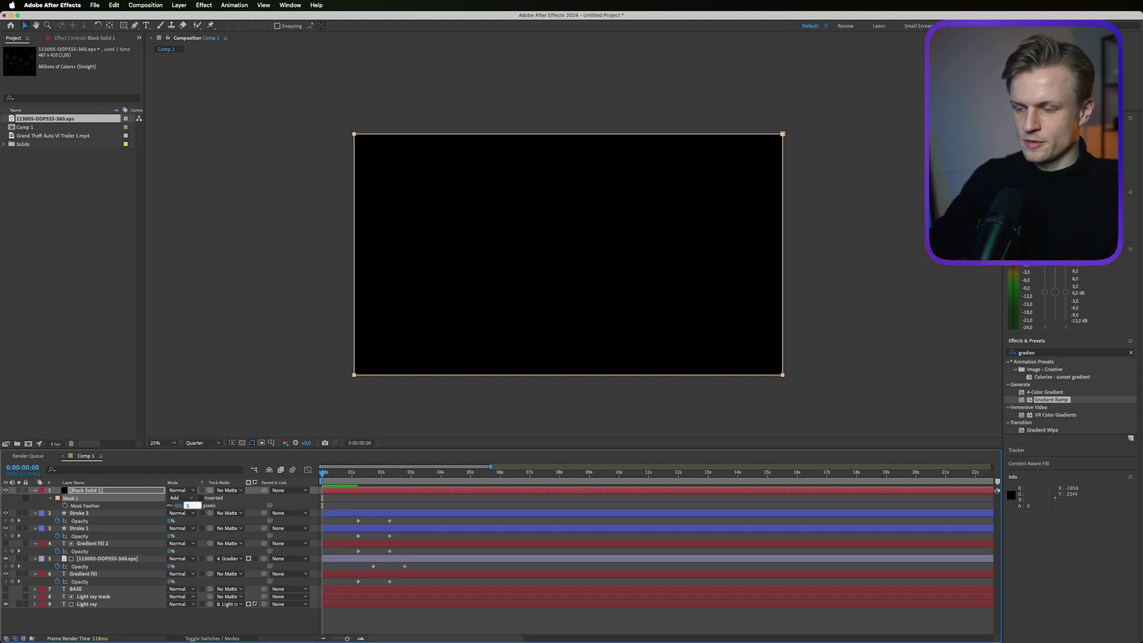
{"action": "key", "text": "Return"}
{"action": "key", "text": "p"}
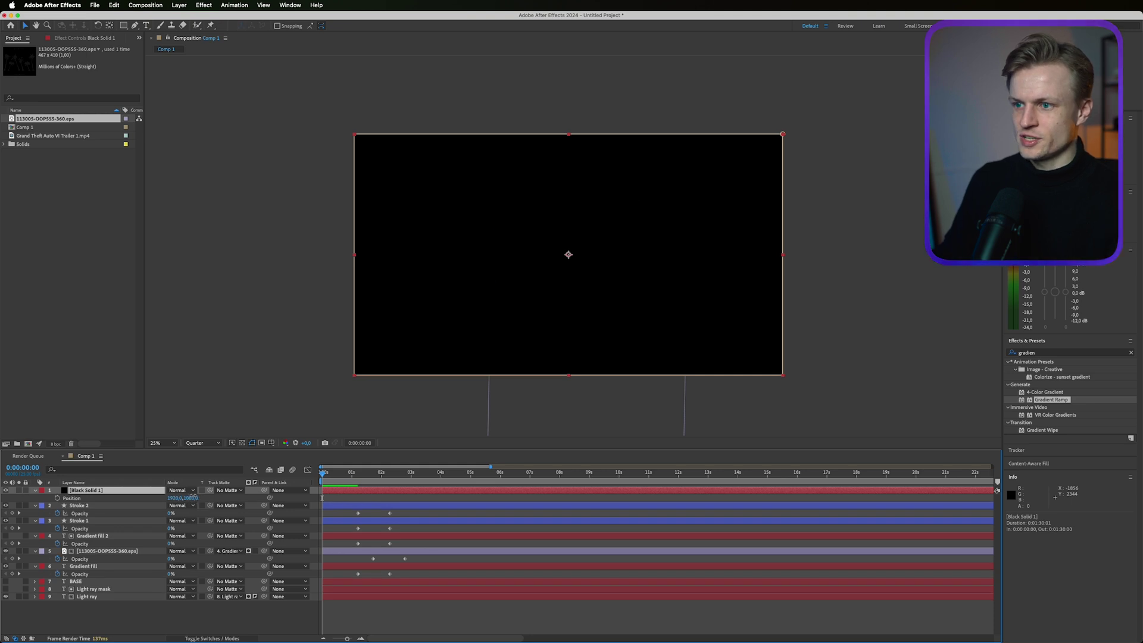
{"action": "left_click_drag", "start_coordinate": [193, 496], "coordinate": [553, 493]}
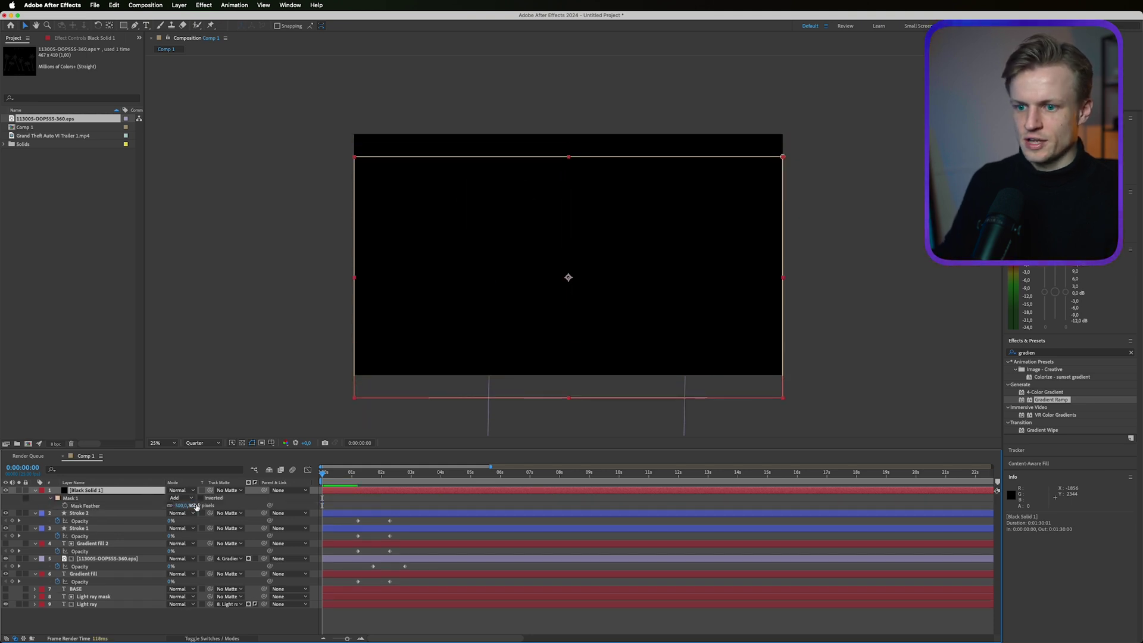
{"action": "left_click", "coordinate": [195, 506]}
{"action": "type", "text": "400"}
{"action": "key", "text": "Return"}
- Keyframe the solid's position from 0:00:00:00 down to Y 2973 at 0:00:00:16, shorten its mask to about 90% height, and preview the reveal
{"action": "key", "text": "p"}
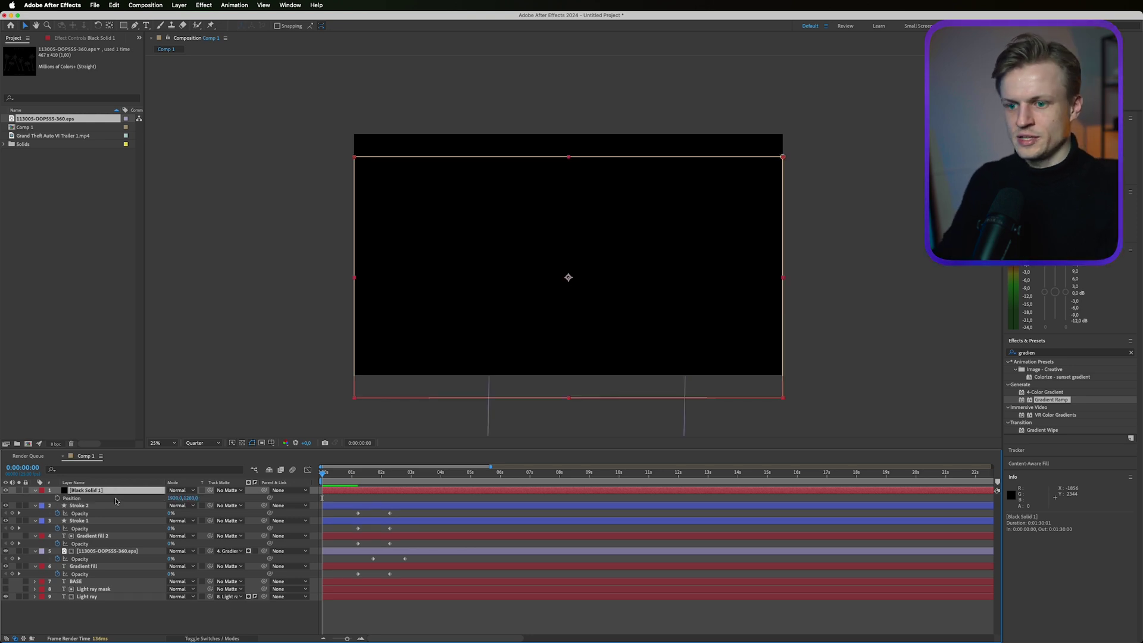
{"action": "left_click", "coordinate": [57, 498]}
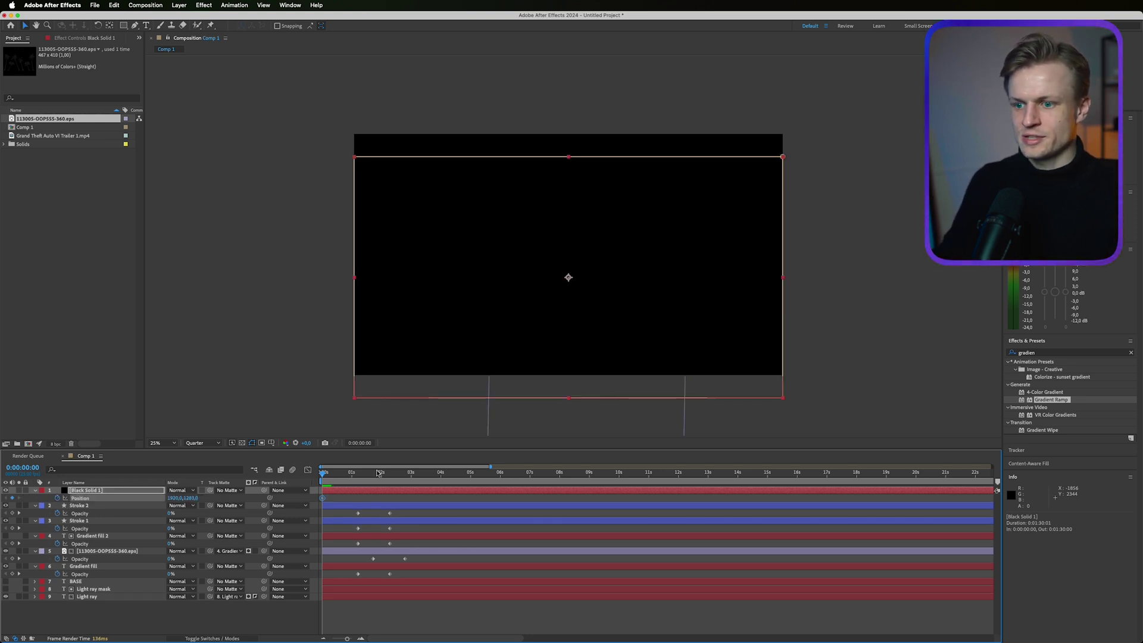
{"action": "left_click_drag", "start_coordinate": [382, 472], "coordinate": [341, 472]}
{"action": "left_click_drag", "start_coordinate": [190, 498], "coordinate": [290, 493]}
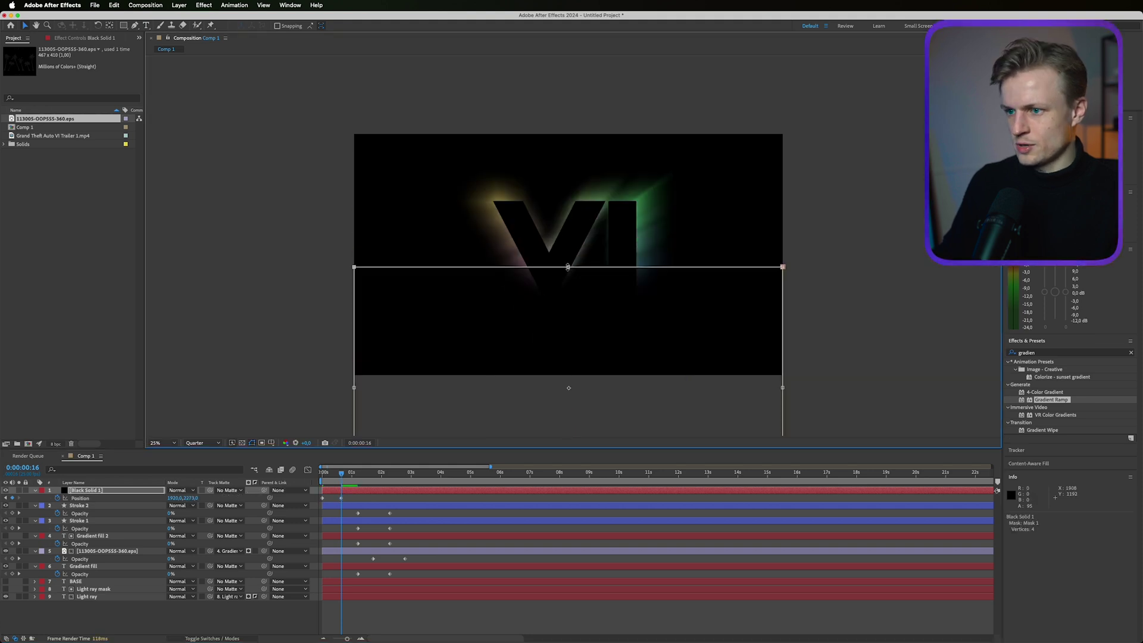
{"action": "left_click_drag", "start_coordinate": [568, 268], "coordinate": [568, 292]}
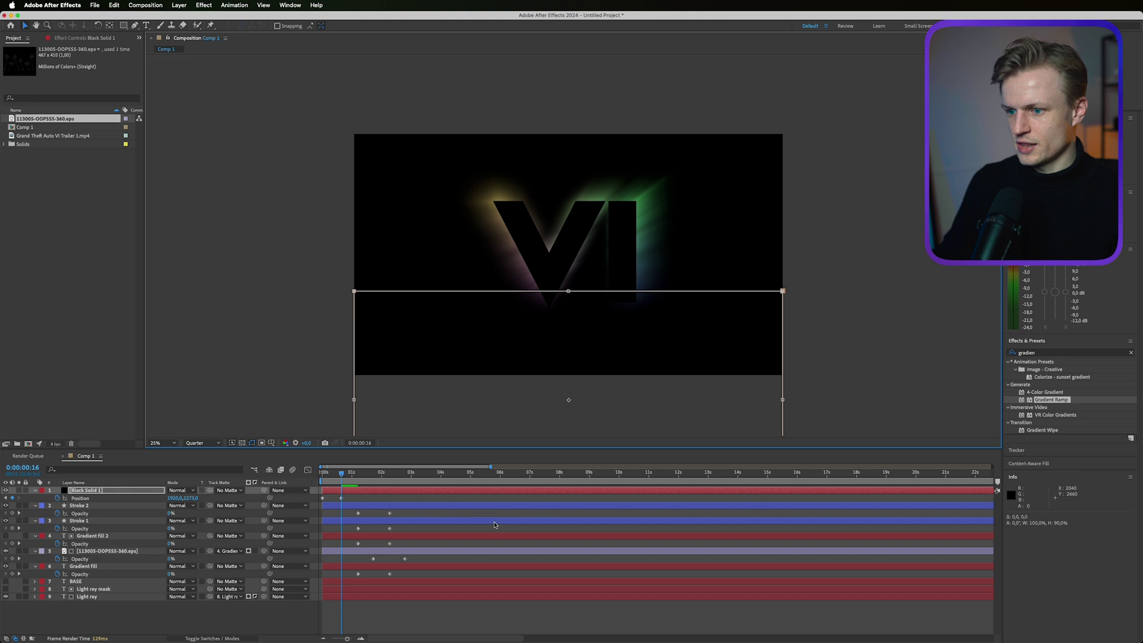
{"action": "key", "text": "space"}
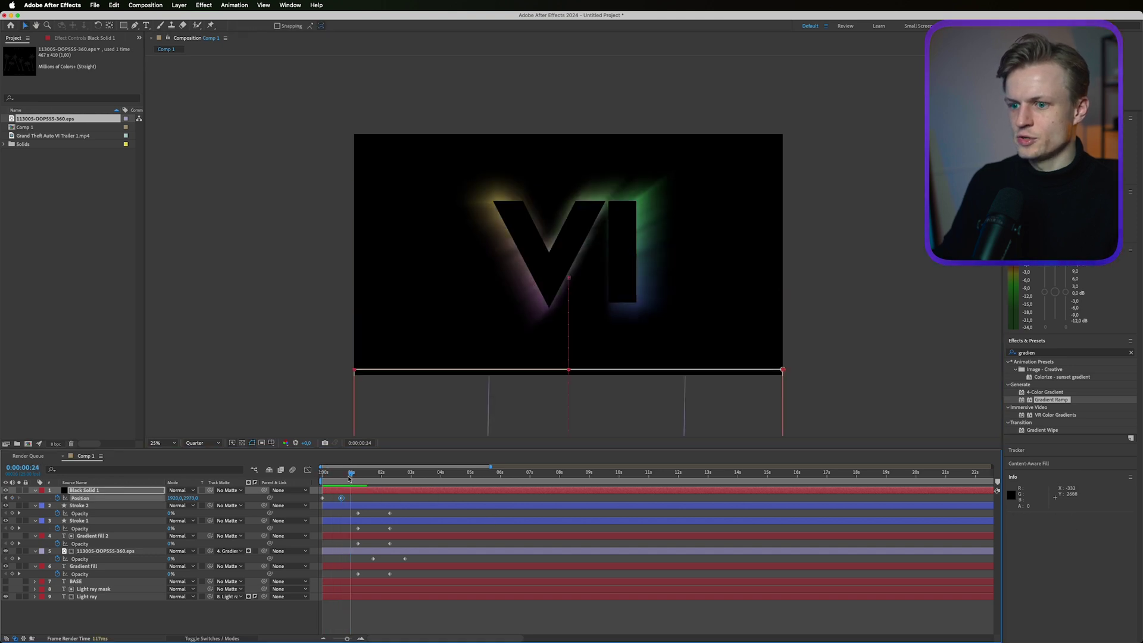
{"action": "left_click", "coordinate": [323, 478]}
{"action": "key", "text": "space"}
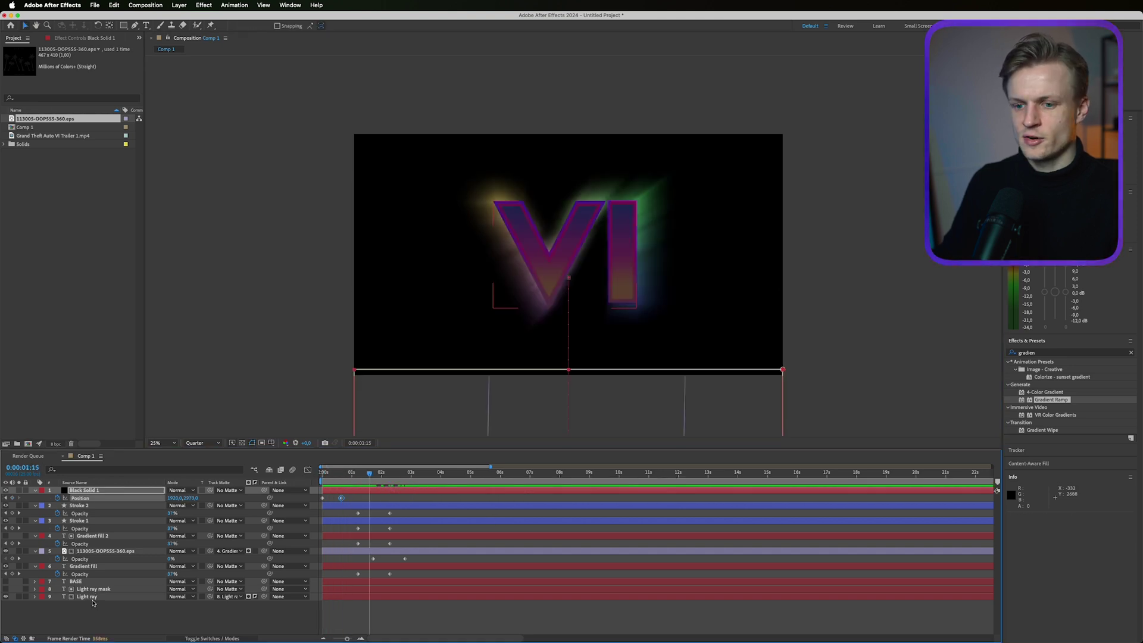
- Keyframe the Light ray layer's opacity from 100% at 0:00:01:15 to 0% about half a second on, and preview the fade-out
{"action": "left_click", "coordinate": [88, 598]}
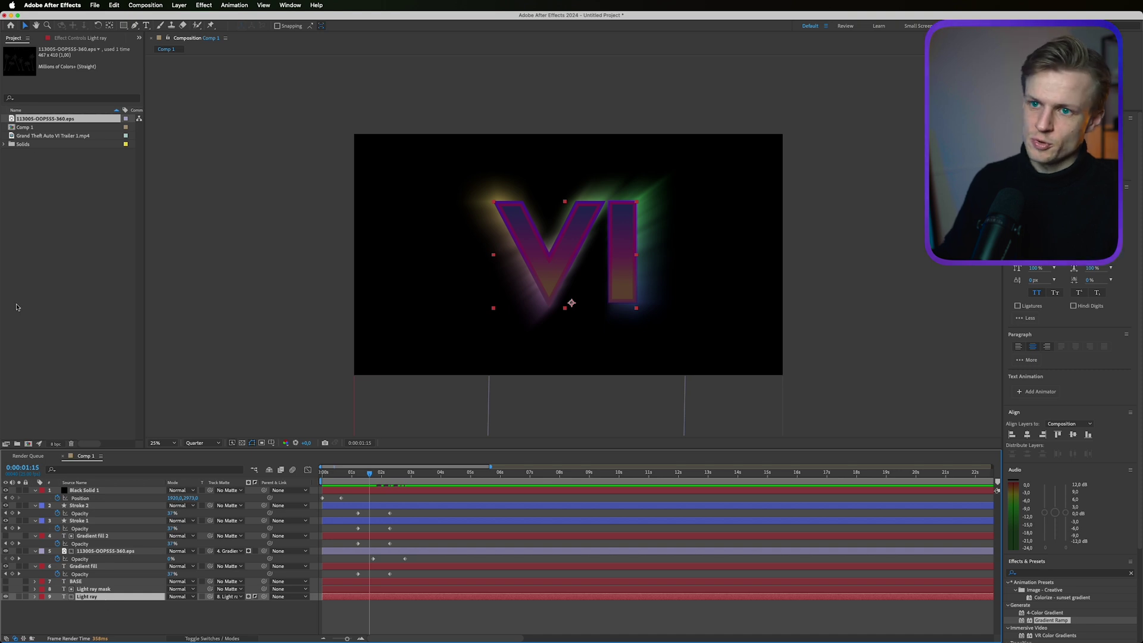
{"action": "left_click", "coordinate": [75, 38]}
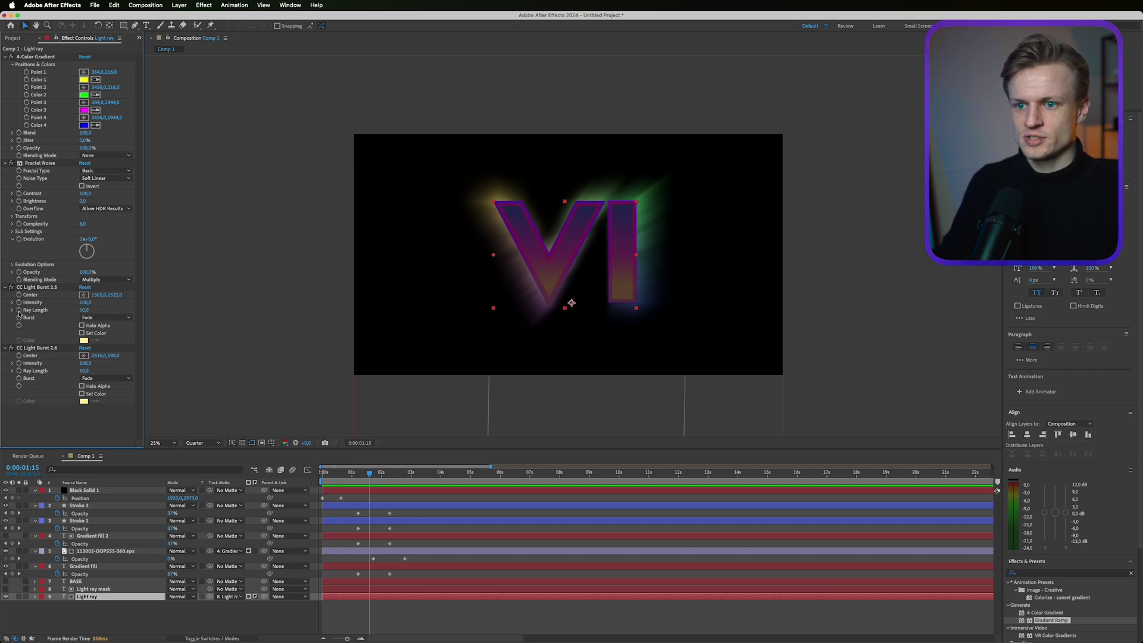
{"action": "key", "text": "period"}
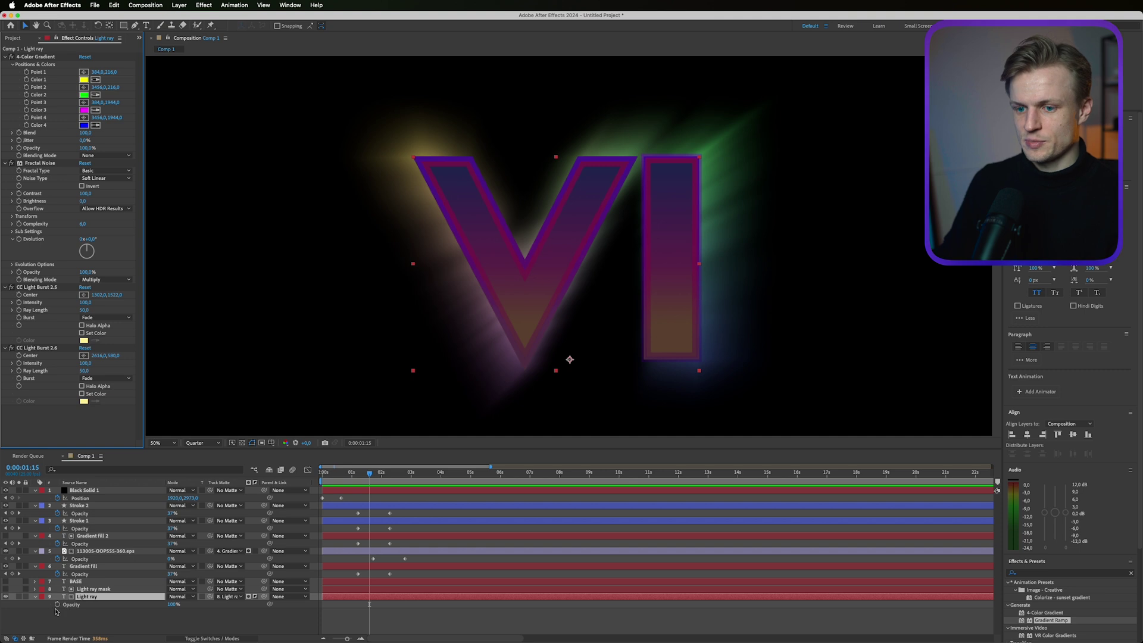
{"action": "key", "text": "t"}
{"action": "left_click", "coordinate": [57, 604]}
{"action": "key", "text": "space"}
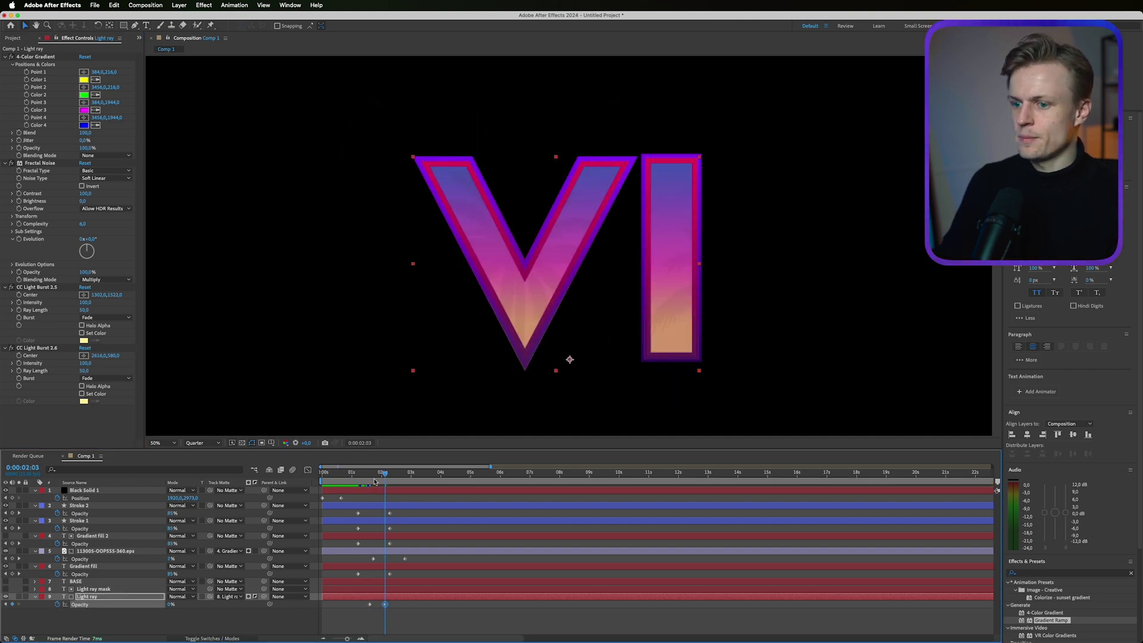
{"action": "left_click_drag", "start_coordinate": [385, 475], "coordinate": [373, 477]}
{"action": "key", "text": "space"}
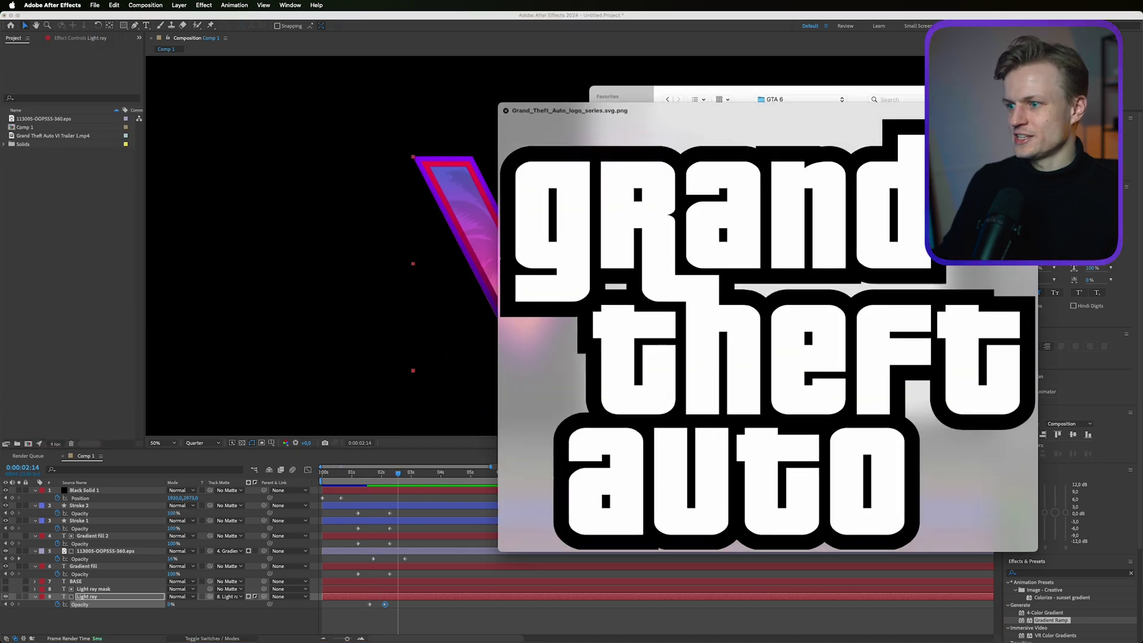
- Import Grand_Theft_Auto_logo_series.svg.png, place it above all layers scaled to 69%, and duplicate it
{"action": "key", "text": "space"}
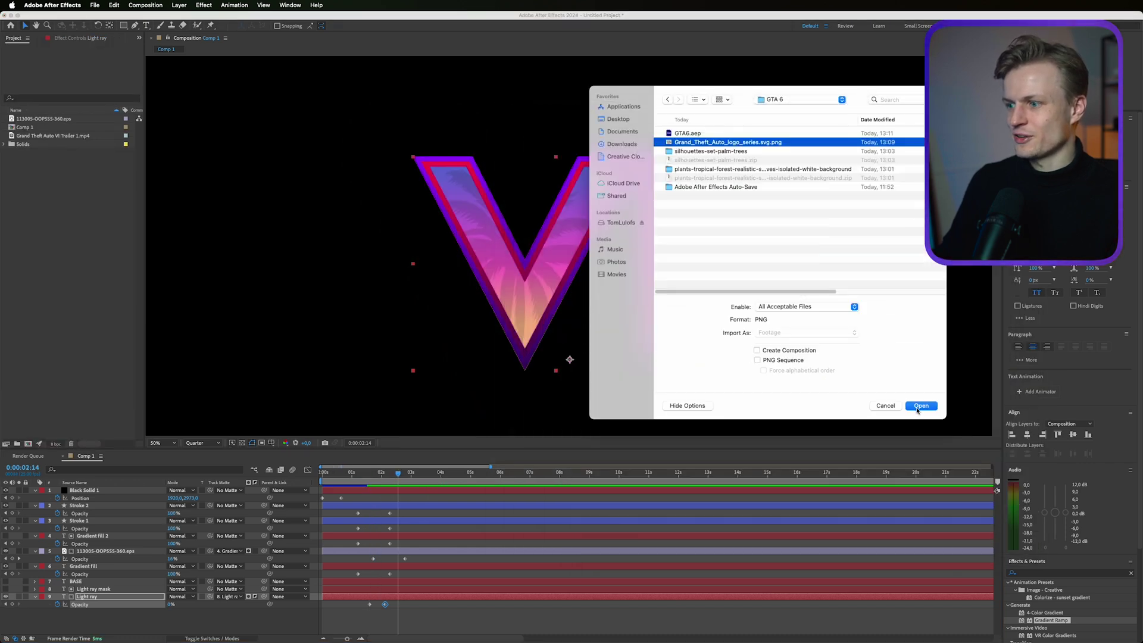
{"action": "key", "text": "Return"}
{"action": "left_click_drag", "start_coordinate": [63, 146], "coordinate": [112, 490]}
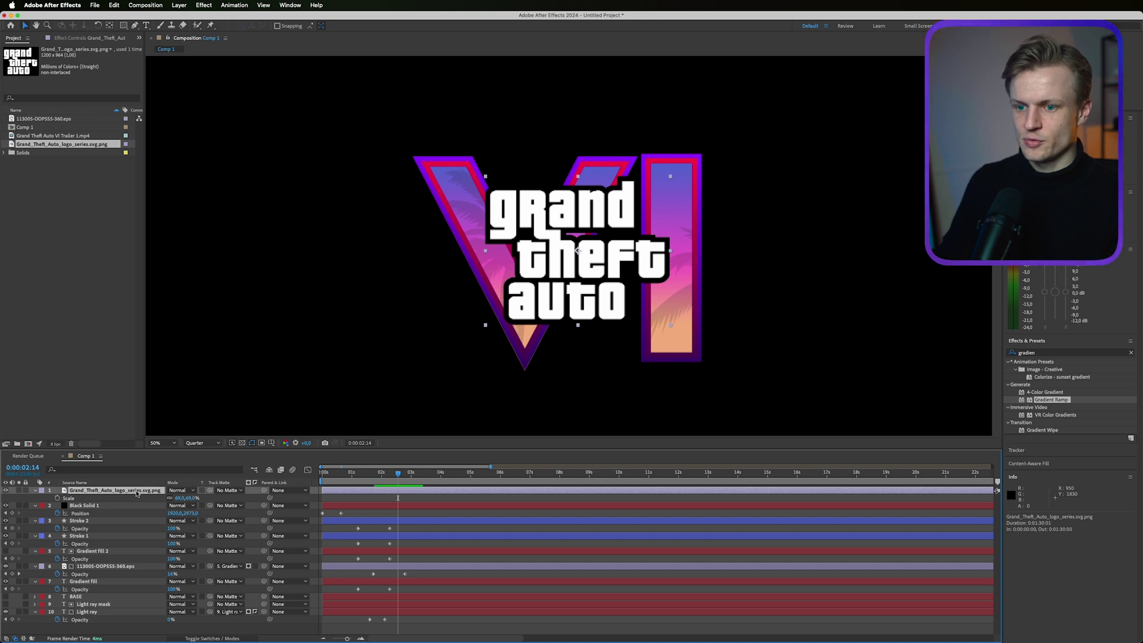
{"action": "key", "text": "super+d"}
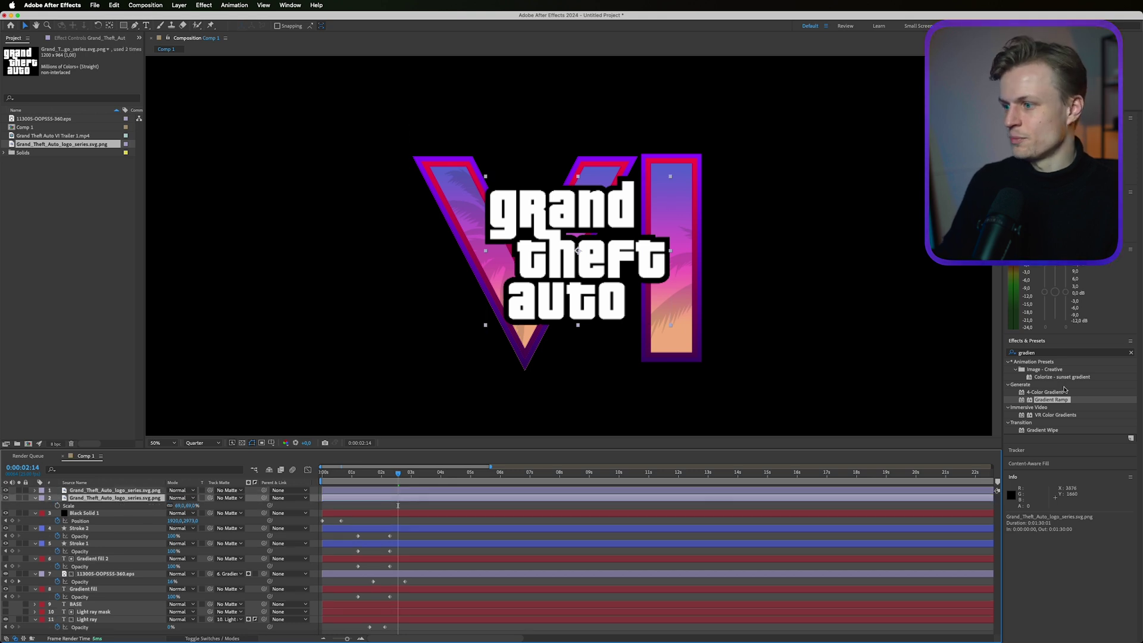
- Apply CC Light Burst 2.5 to the lower logo copy with Set Color enabled, yellow FFE640, and ray length 20
{"action": "double_click", "coordinate": [1048, 353]}
{"action": "type", "text": "light b"}
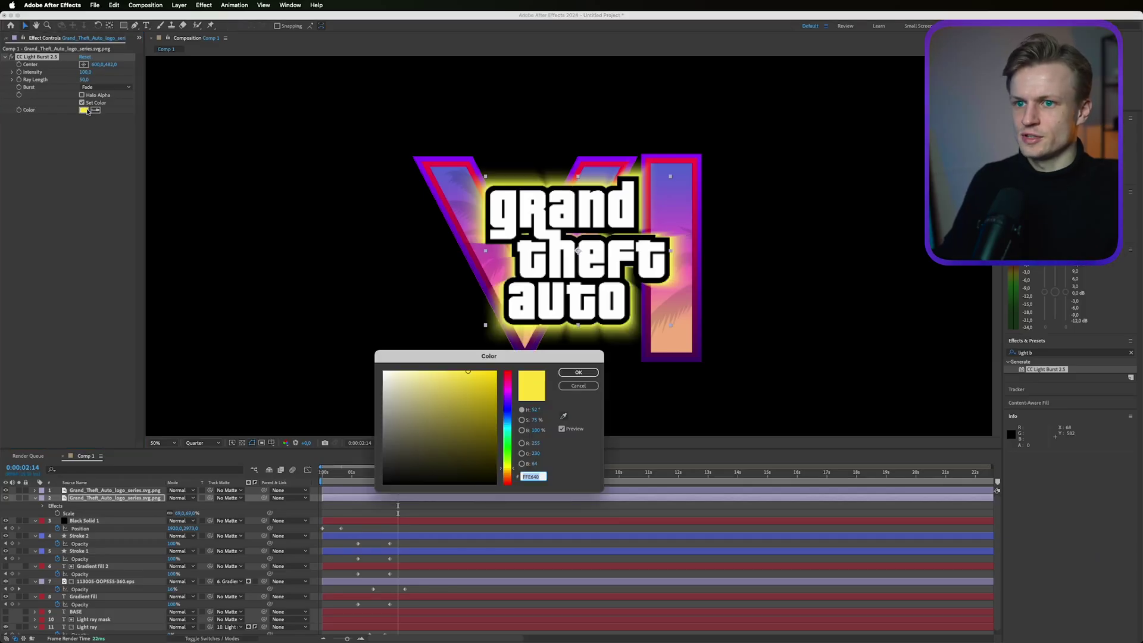
{"action": "left_click", "coordinate": [578, 372]}
{"action": "mouse_move", "coordinate": [84, 79]}
{"action": "left_mouse_down"}
{"action": "mouse_move", "coordinate": [39, 88]}
{"action": "mouse_move", "coordinate": [72, 87]}
{"action": "left_mouse_up"}
- Keyframe the lower logo copy's opacity at 69% at 0:00:02:14 and at a lower value about a third of a second on
{"action": "left_click", "coordinate": [122, 498]}
{"action": "key", "text": "t"}
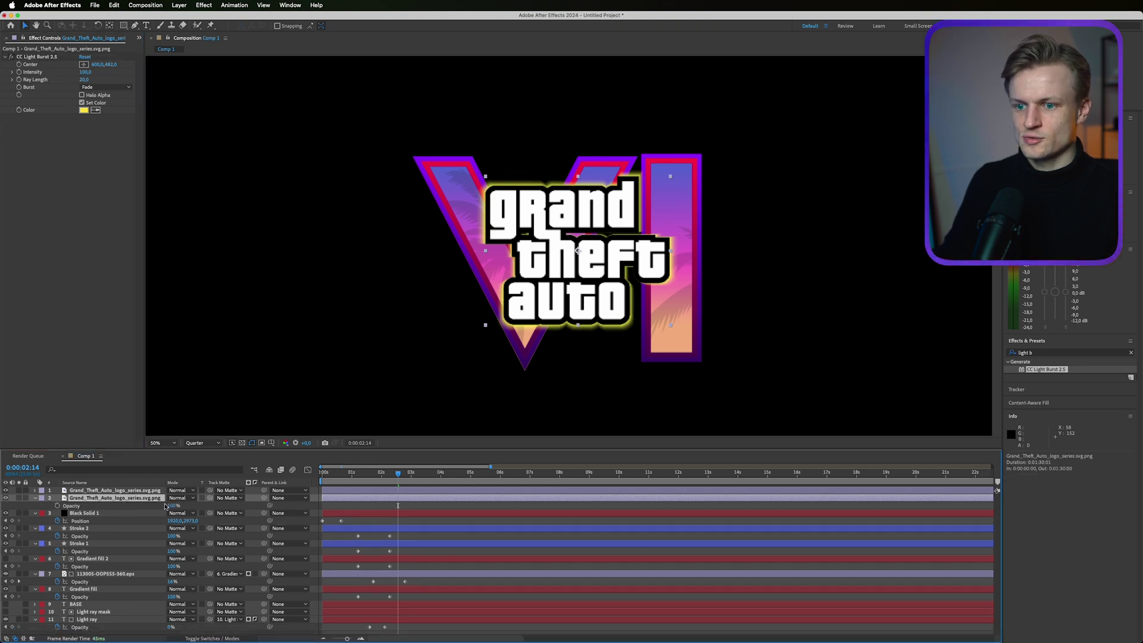
{"action": "left_click_drag", "start_coordinate": [171, 506], "coordinate": [62, 512]}
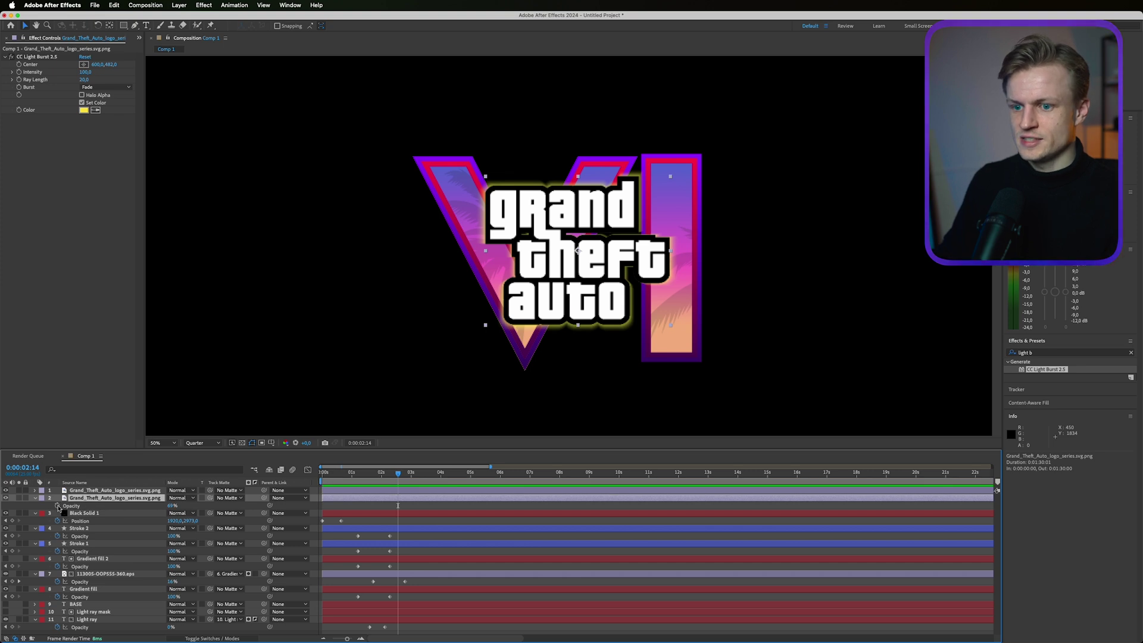
{"action": "left_click", "coordinate": [58, 505]}
{"action": "left_click", "coordinate": [402, 474]}
{"action": "left_click_drag", "start_coordinate": [403, 475], "coordinate": [412, 475]}
{"action": "left_click_drag", "start_coordinate": [171, 506], "coordinate": [107, 507]}
{"action": "left_click", "coordinate": [428, 505]}
{"action": "key", "text": "j"}
{"action": "key", "text": "j"}
- Trim the start of both logo layers to 0:00:02:07 and pre-compose them together
{"action": "left_click", "coordinate": [110, 491], "text": "shift"}
{"action": "left_click_drag", "start_coordinate": [323, 487], "coordinate": [389, 492]}
{"action": "left_click", "coordinate": [391, 472]}
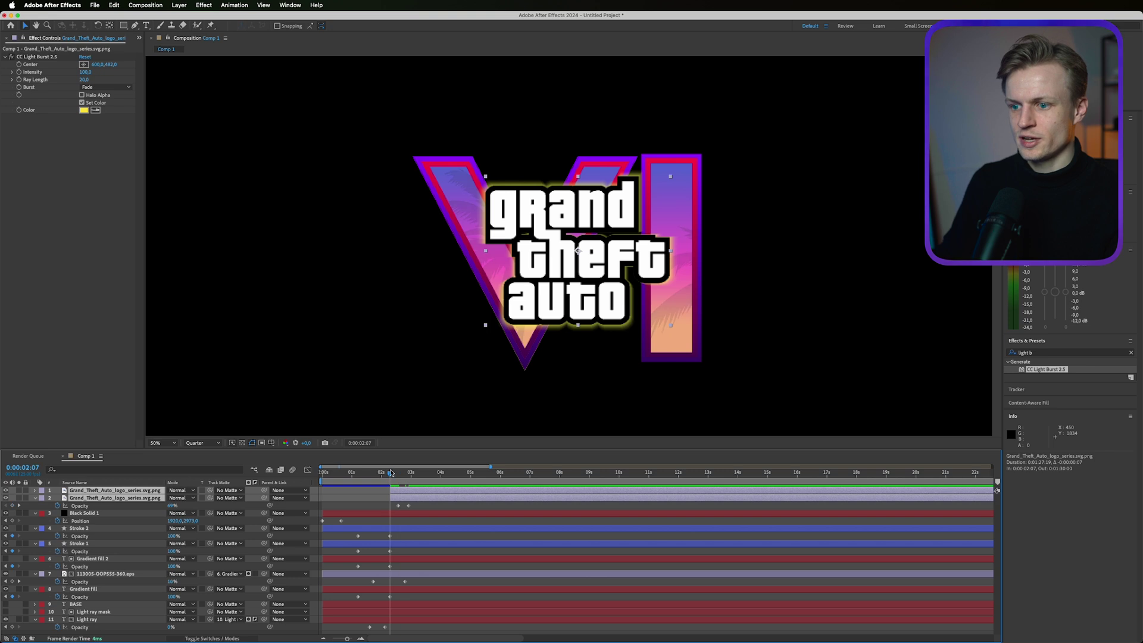
{"action": "left_click", "coordinate": [179, 5]}
{"action": "left_click", "coordinate": [184, 319]}
{"action": "key", "text": "Return"}
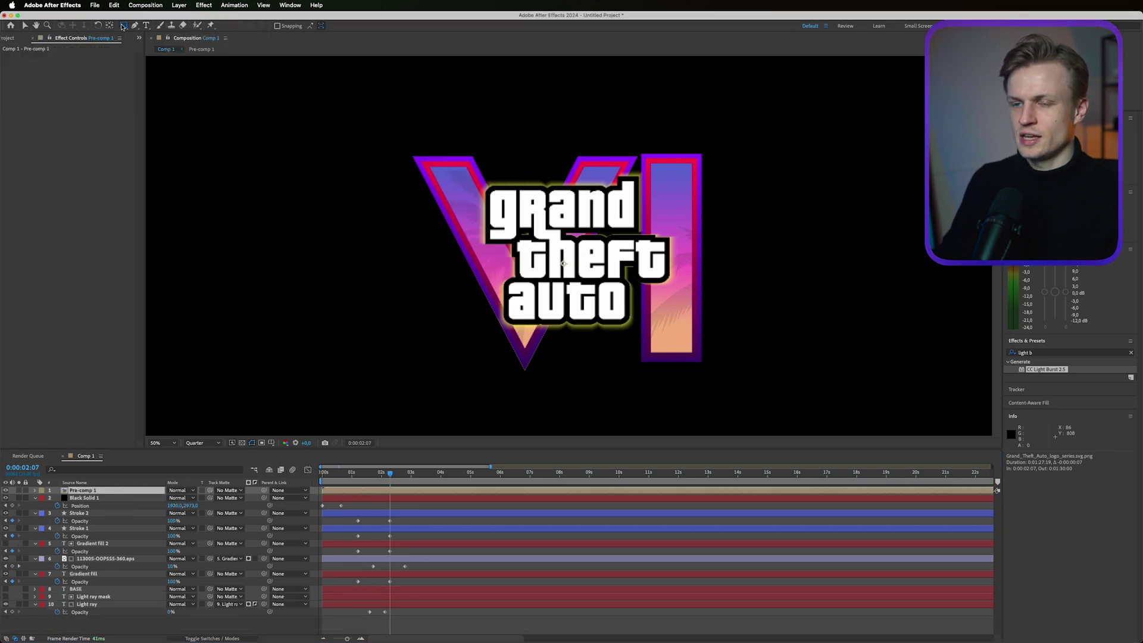
- Draw a rectangular mask around the logo on the pre-comp layer and adjust its placement and height to enclose the logo evenly
{"action": "left_click", "coordinate": [123, 27]}
{"action": "left_click", "coordinate": [150, 26]}
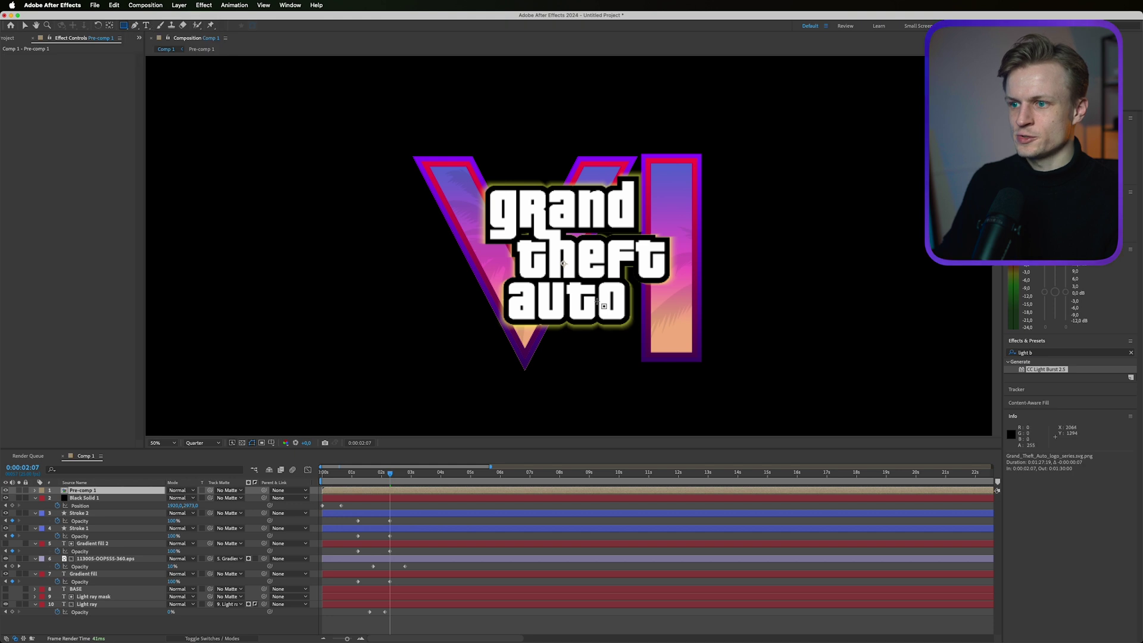
{"action": "mouse_move", "coordinate": [428, 157]}
{"action": "left_mouse_down"}
{"action": "mouse_move", "coordinate": [650, 343]}
{"action": "mouse_move", "coordinate": [722, 369]}
{"action": "left_mouse_up"}
{"action": "key", "text": "v"}
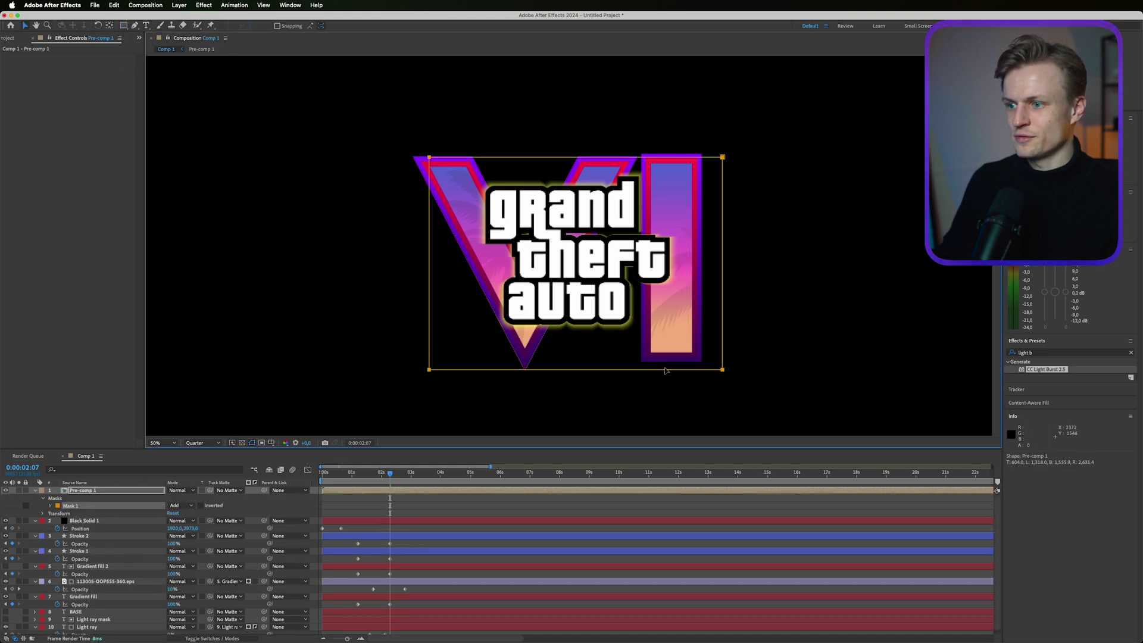
{"action": "left_click_drag", "start_coordinate": [666, 370], "coordinate": [665, 351]}
{"action": "left_click_drag", "start_coordinate": [575, 354], "coordinate": [575, 367]}
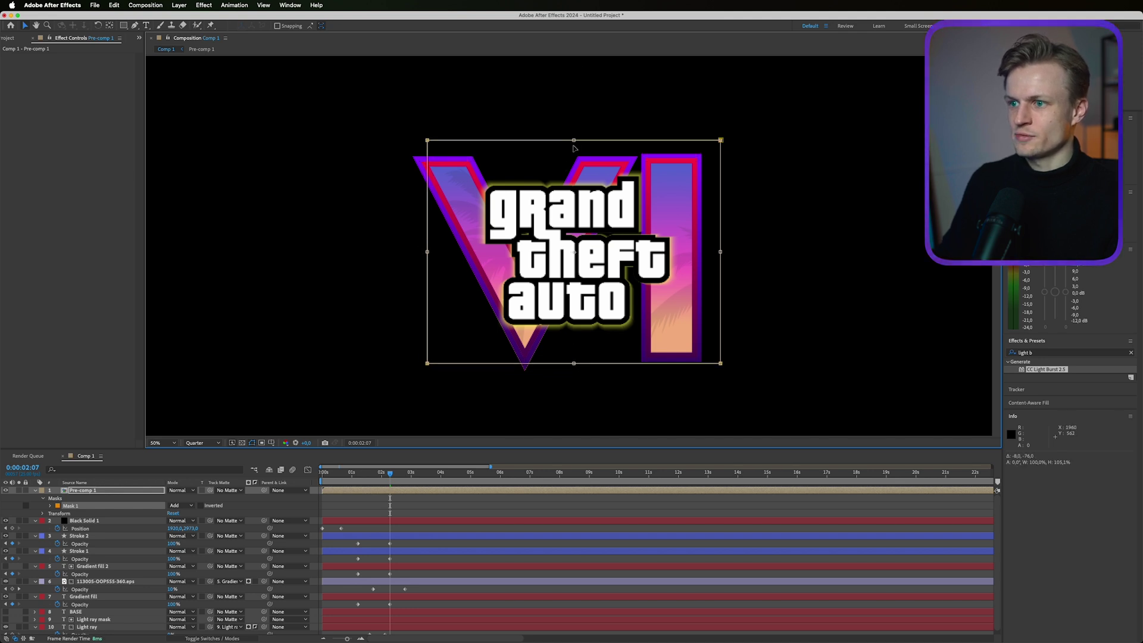
- Set the pre-comp mask's feather to 300 pixels
{"action": "left_click", "coordinate": [131, 491]}
{"action": "key", "text": "f"}
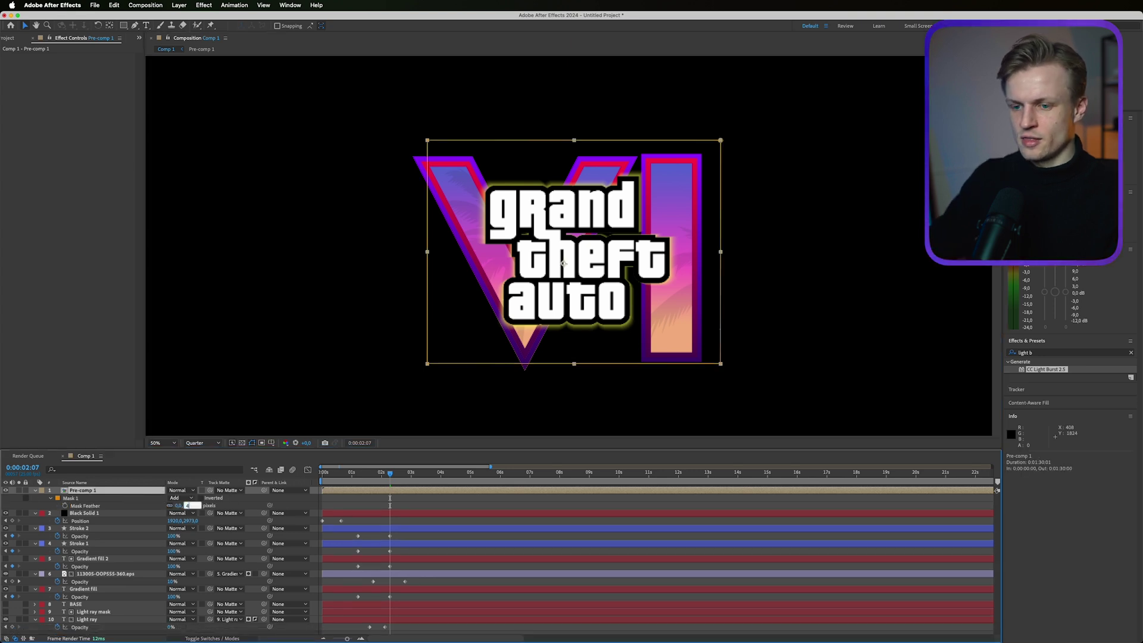
{"action": "key", "text": "BackSpace"}
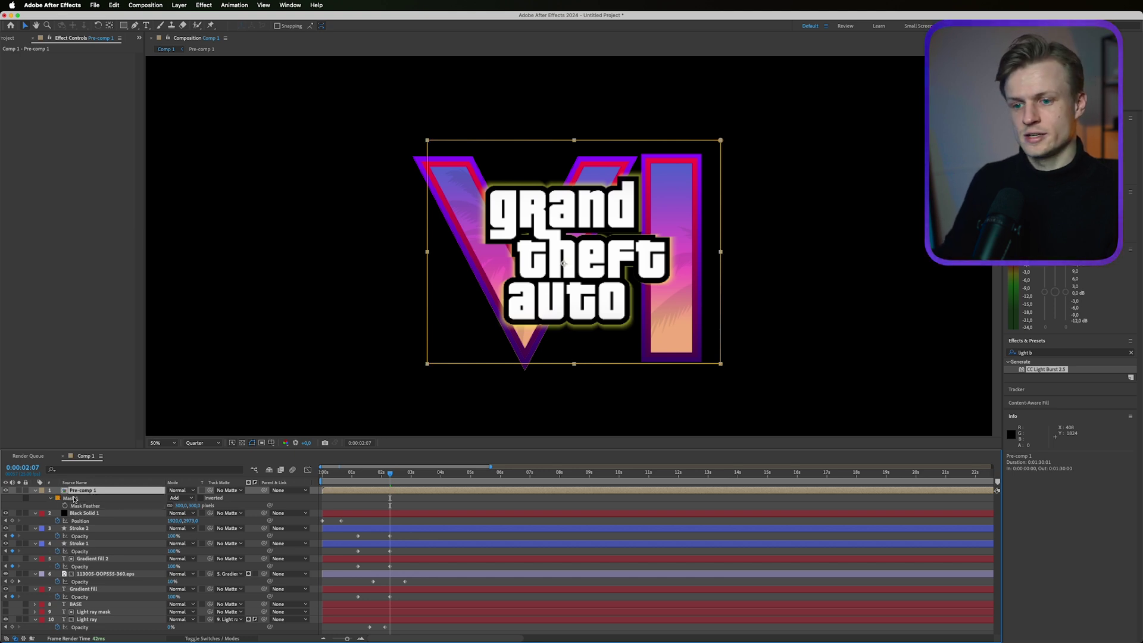
- Keyframe the pre-comp's mask path to go from above the VI at 0:00:02:07 to enclosing the logo at about 0:00:02:14
{"action": "left_click", "coordinate": [50, 498]}
{"action": "left_click", "coordinate": [51, 498]}
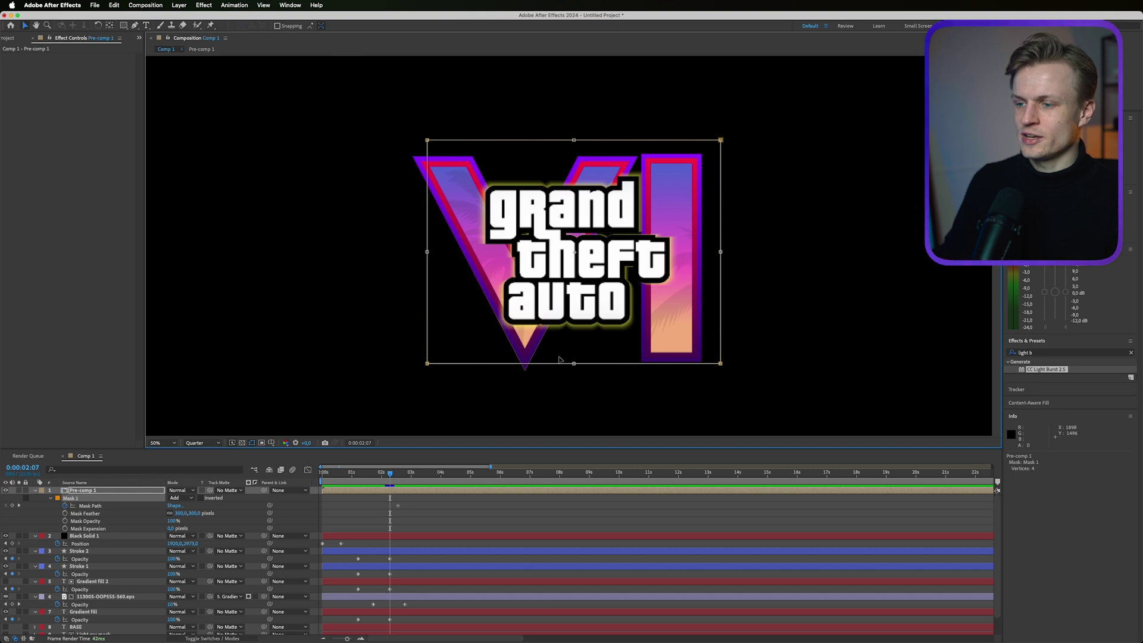
{"action": "left_click_drag", "start_coordinate": [559, 359], "coordinate": [562, 115]}
- Apply Easy Ease to the pre-comp's mask path keyframes
{"action": "left_click_drag", "start_coordinate": [410, 475], "coordinate": [369, 517]}
{"action": "right_click", "coordinate": [397, 505]}
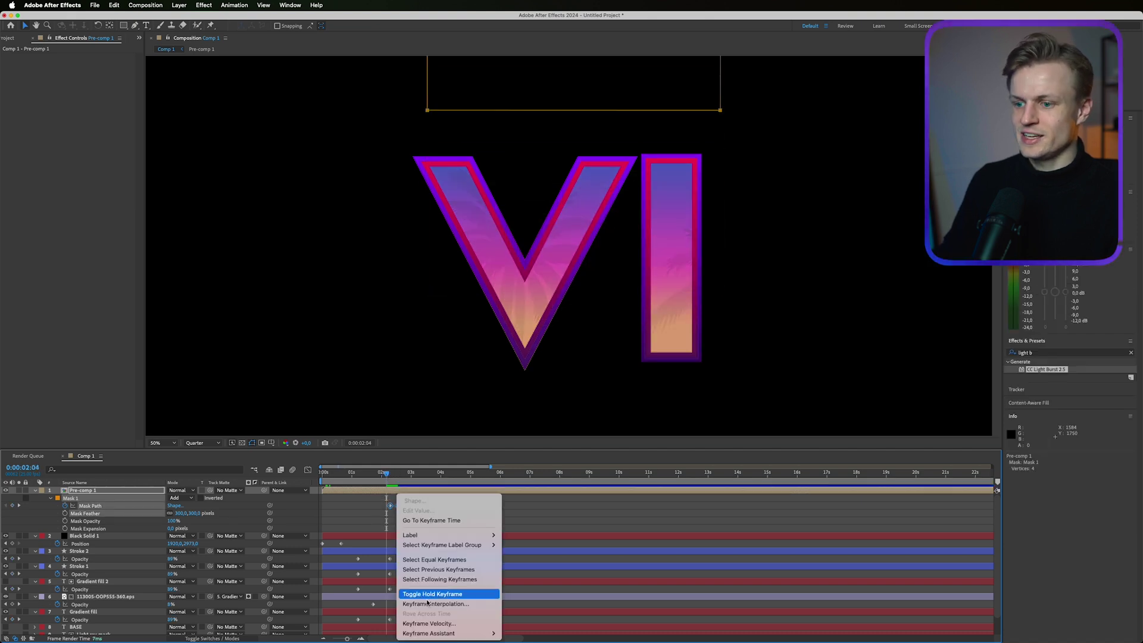
{"action": "mouse_move", "coordinate": [495, 631]}
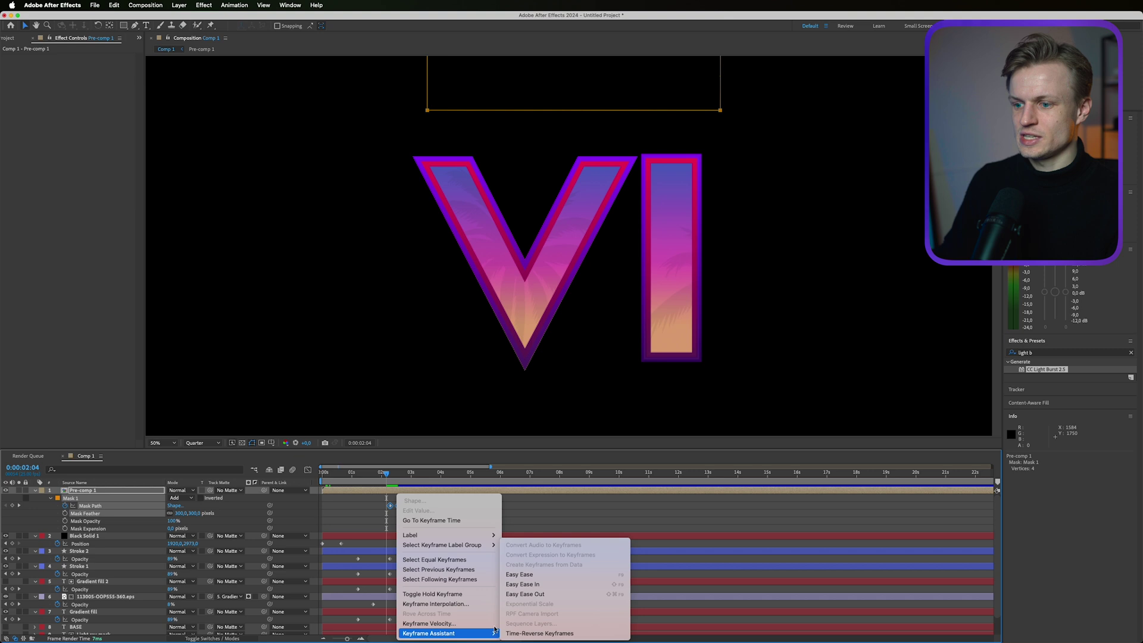
{"action": "left_click", "coordinate": [534, 575]}
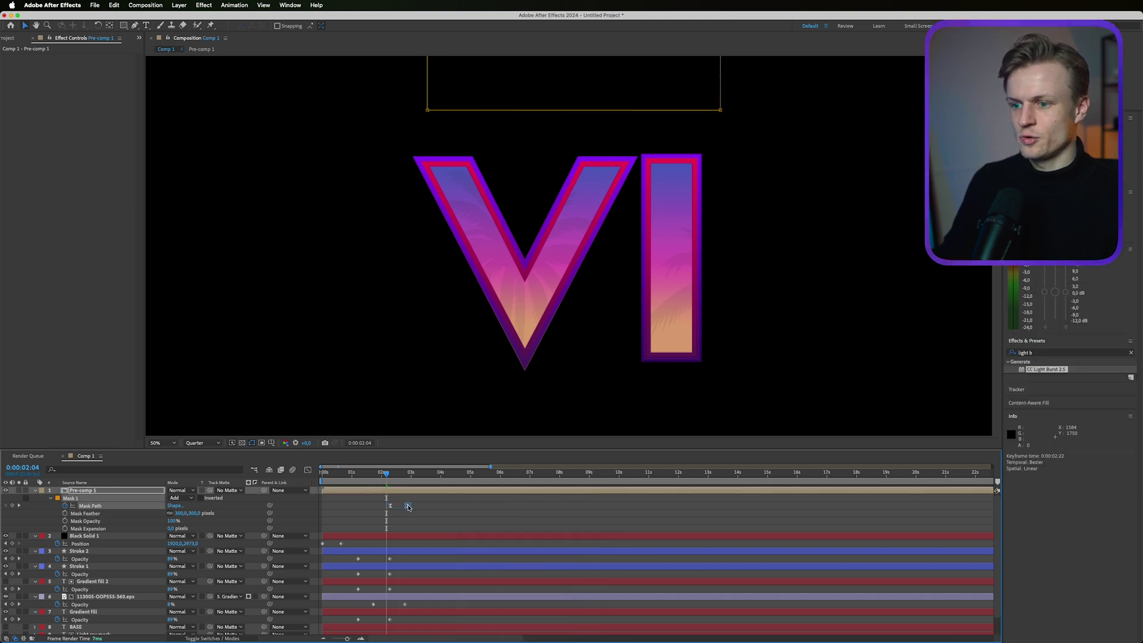
- Delay the pre-comp's ending mask path keyframe to about 0:00:03:12 to slow the logo reveal, and preview the timing
{"action": "key", "text": "space"}
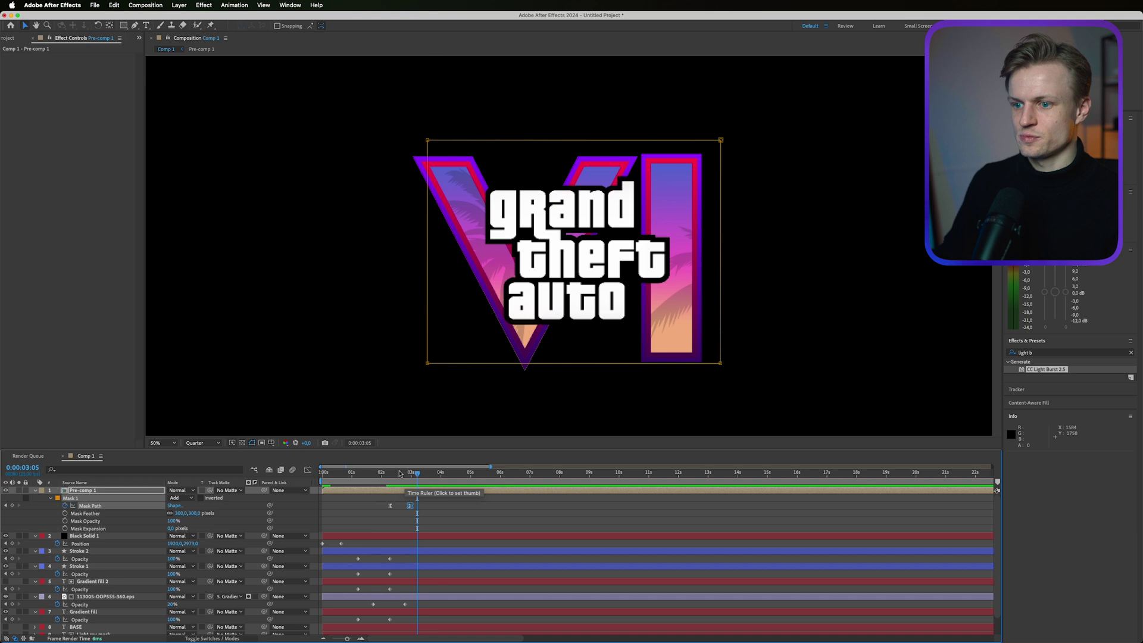
{"action": "left_click_drag", "start_coordinate": [410, 506], "coordinate": [432, 511]}
{"action": "key", "text": "space"}
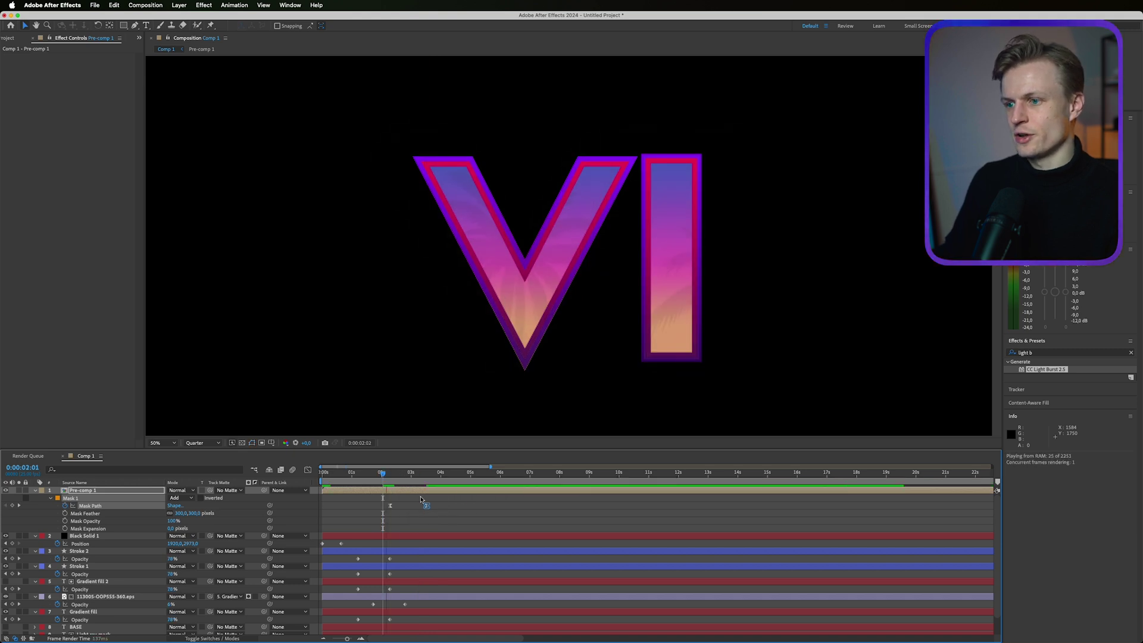
{"action": "left_click", "coordinate": [401, 478]}
{"action": "left_click_drag", "start_coordinate": [402, 485], "coordinate": [406, 485]}
- Inside the logo pre-comp, delay the lower logo layer's ending opacity keyframe to about 0:00:03:08, and return to Comp 1
{"action": "double_click", "coordinate": [402, 493]}
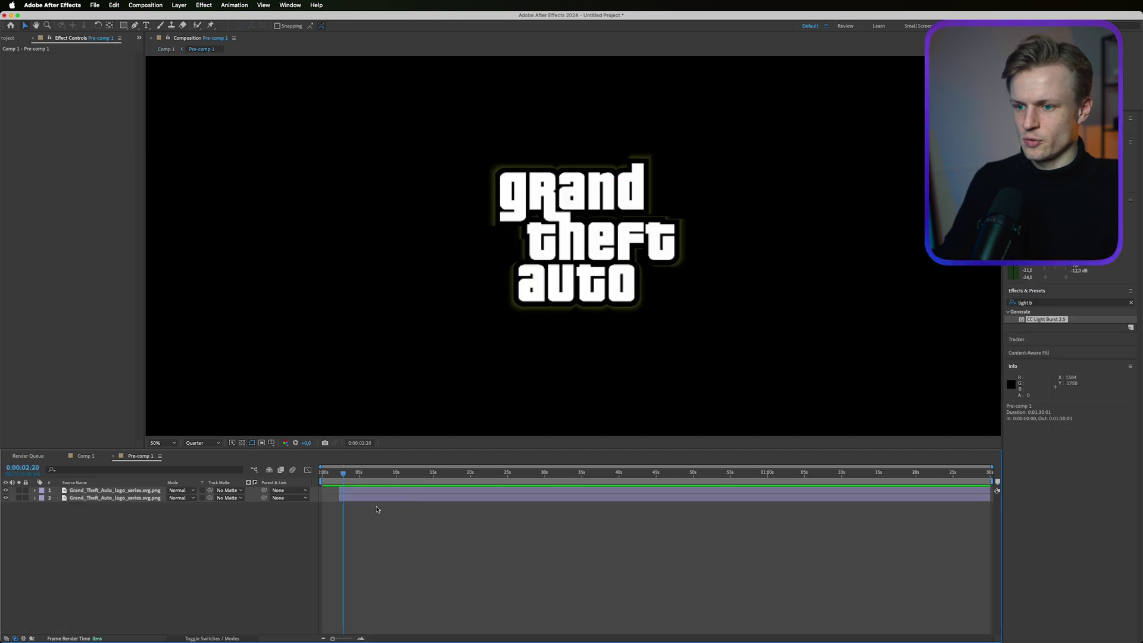
{"action": "left_click", "coordinate": [374, 499]}
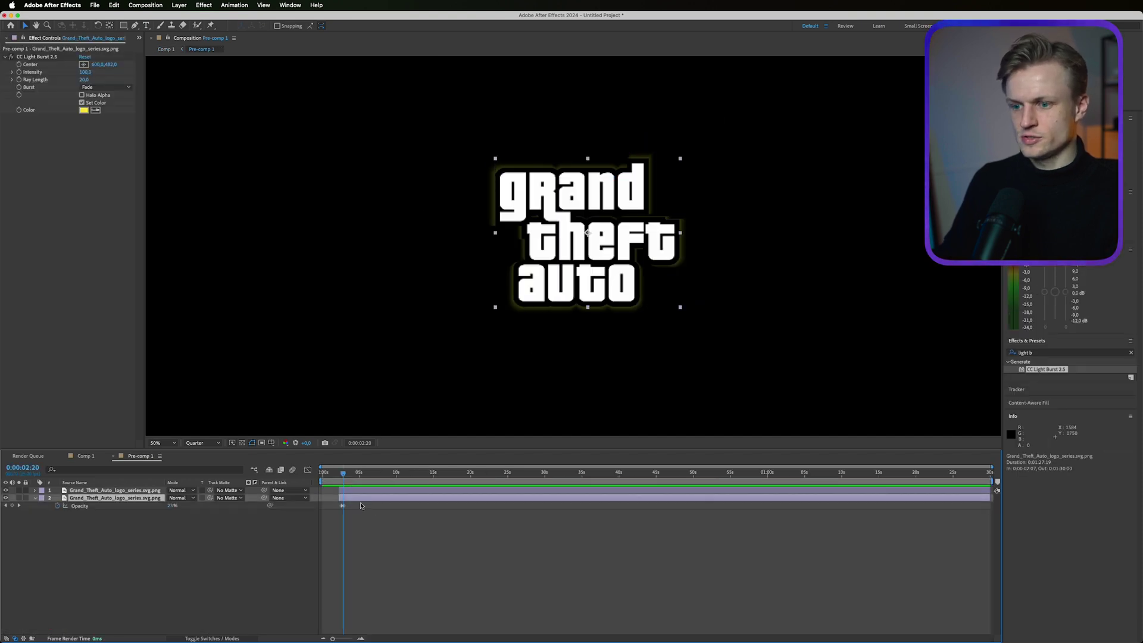
{"action": "left_click", "coordinate": [361, 638]}
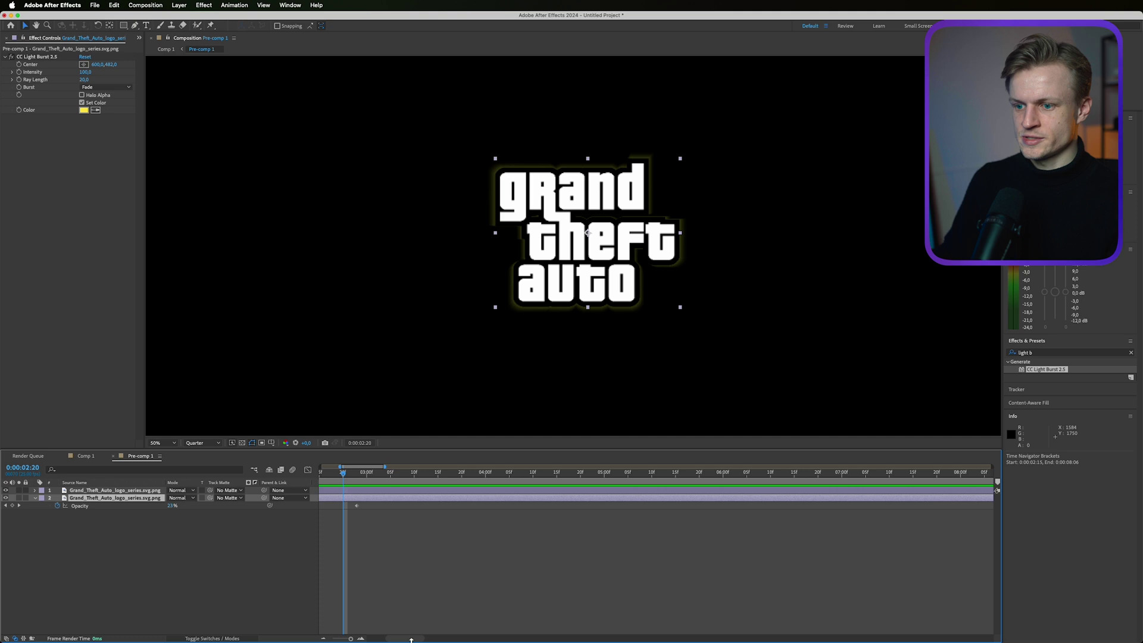
{"action": "left_click_drag", "start_coordinate": [407, 638], "coordinate": [399, 638]}
{"action": "left_click_drag", "start_coordinate": [497, 516], "coordinate": [554, 506]}
{"action": "left_click", "coordinate": [539, 537]}
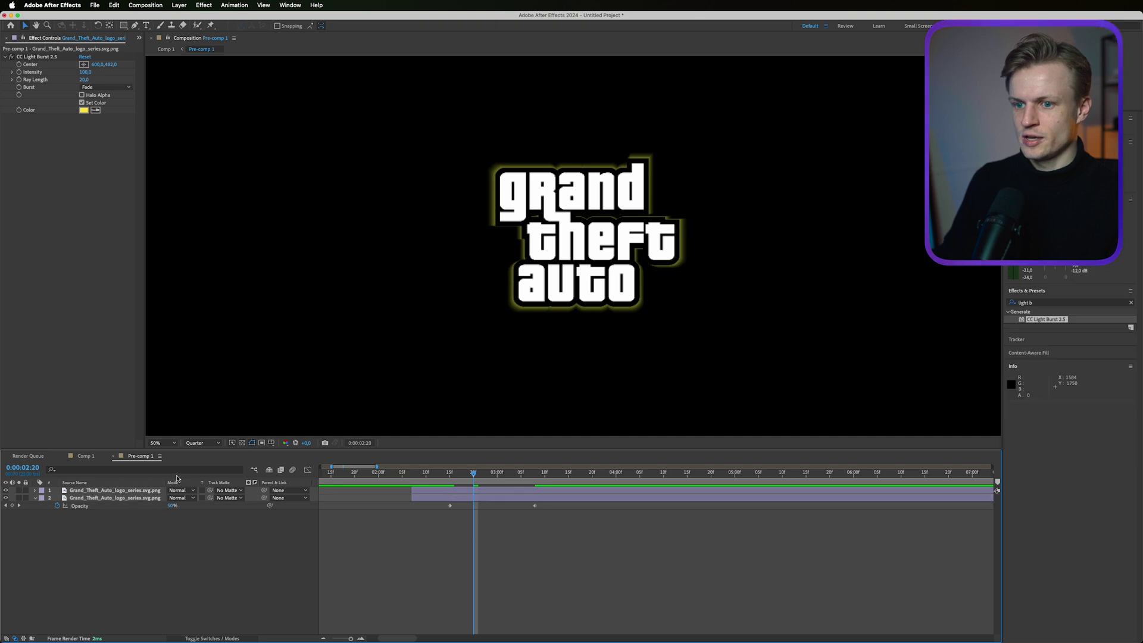
{"action": "left_click", "coordinate": [86, 456]}
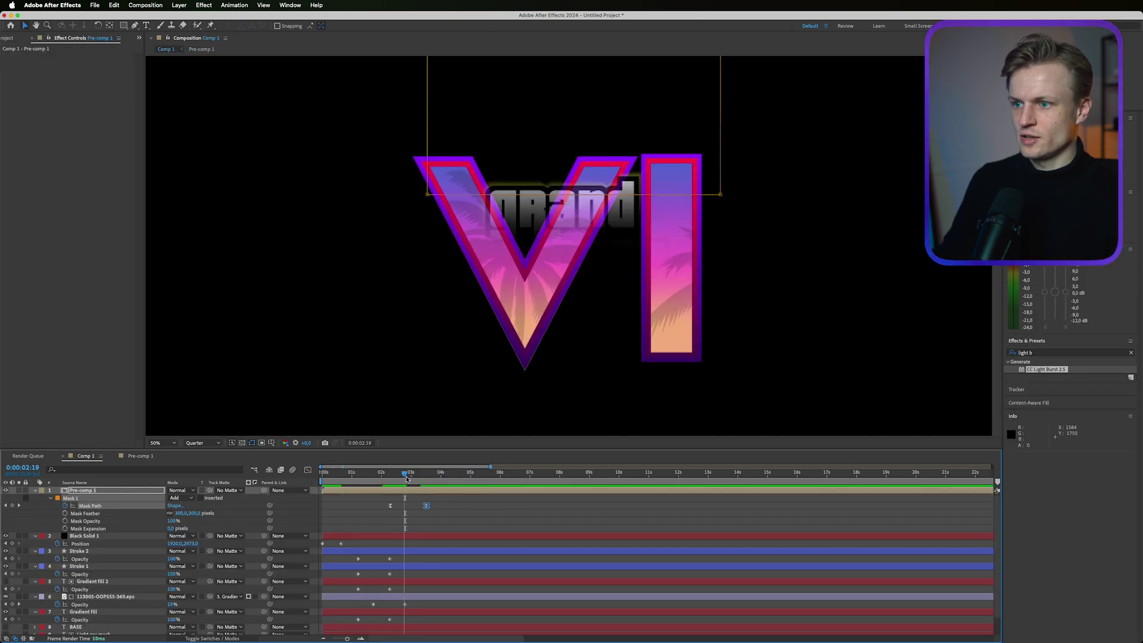